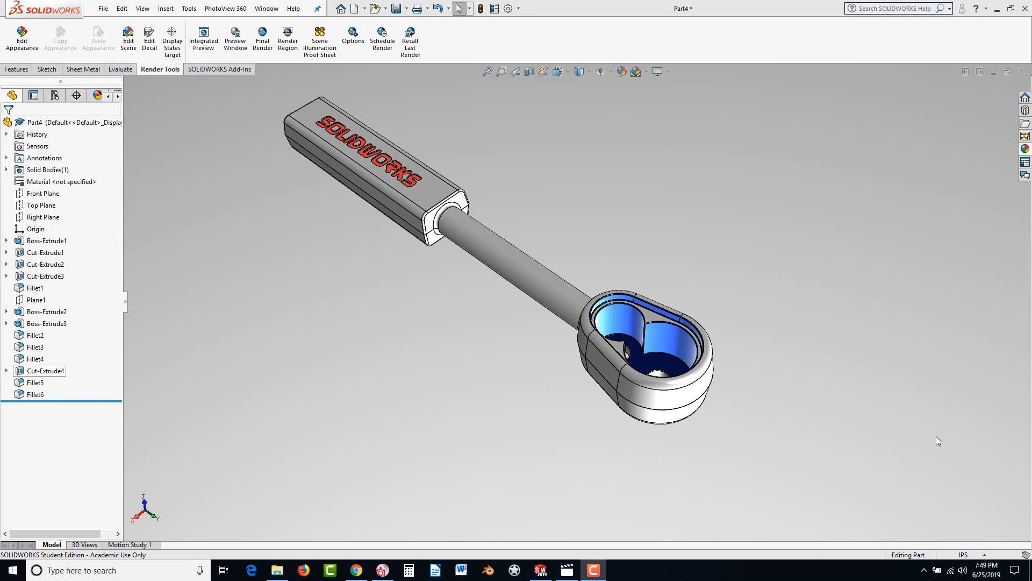
{"action": "mouse_move", "coordinate": [588, 235]}
{"action": "middle_mouse_down"}
{"action": "mouse_move", "coordinate": [573, 257]}
{"action": "mouse_move", "coordinate": [582, 218]}
{"action": "mouse_move", "coordinate": [575, 233]}
{"action": "middle_mouse_up"}
{"action": "scroll", "coordinate": [607, 274], "scroll_direction": "down", "scroll_amount": 3}
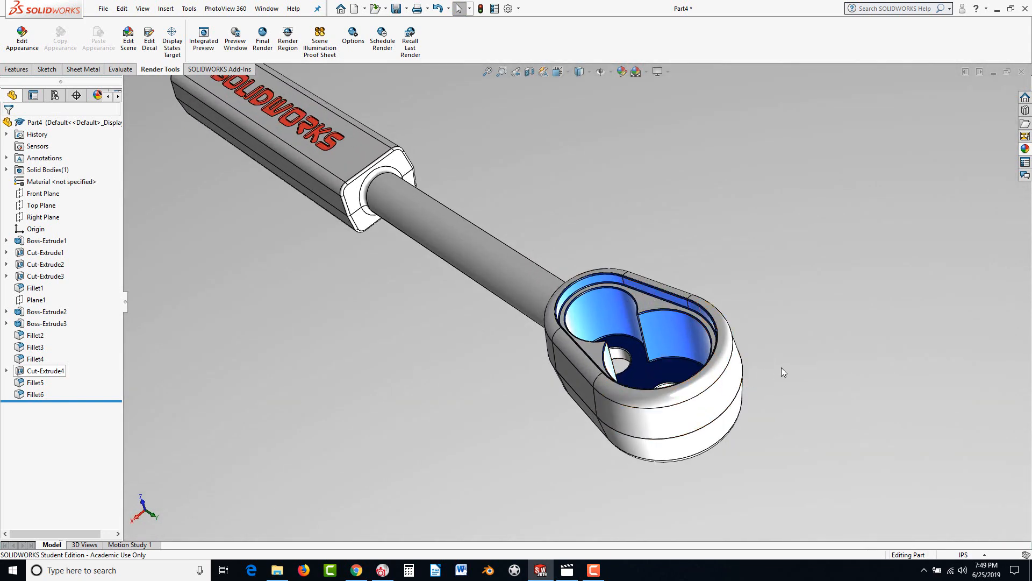
{"action": "scroll", "coordinate": [780, 368], "scroll_direction": "up", "scroll_amount": 3}
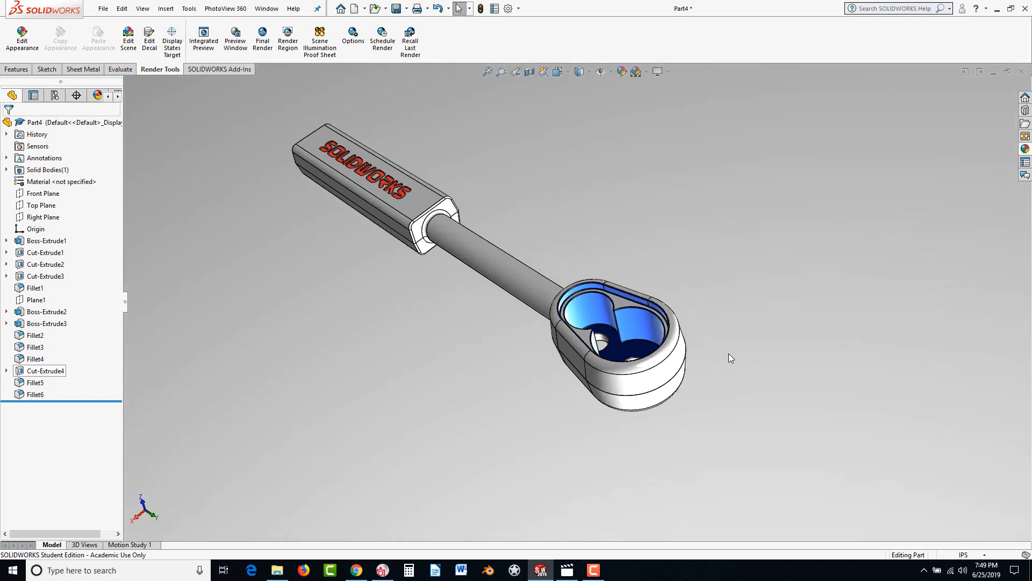
{"action": "mouse_move", "coordinate": [721, 344]}
{"action": "middle_mouse_down"}
{"action": "mouse_move", "coordinate": [717, 321]}
{"action": "mouse_move", "coordinate": [721, 355]}
{"action": "middle_mouse_up"}
{"action": "middle_click_drag", "start_coordinate": [485, 238], "coordinate": [567, 277]}
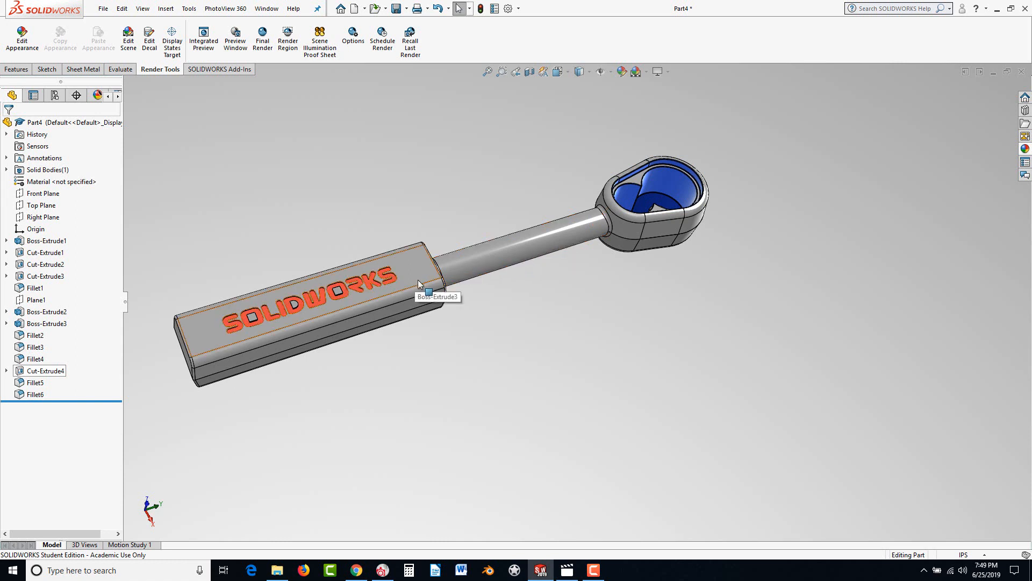
Create a new part document and start a sketch on the Front Plane
{"action": "left_click", "coordinate": [355, 10]}
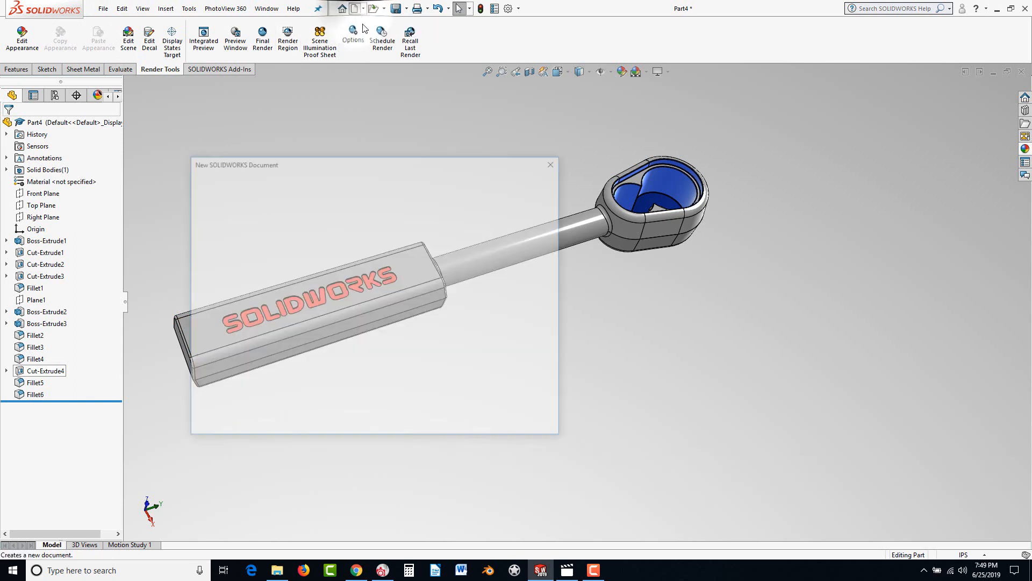
{"action": "left_click", "coordinate": [425, 415]}
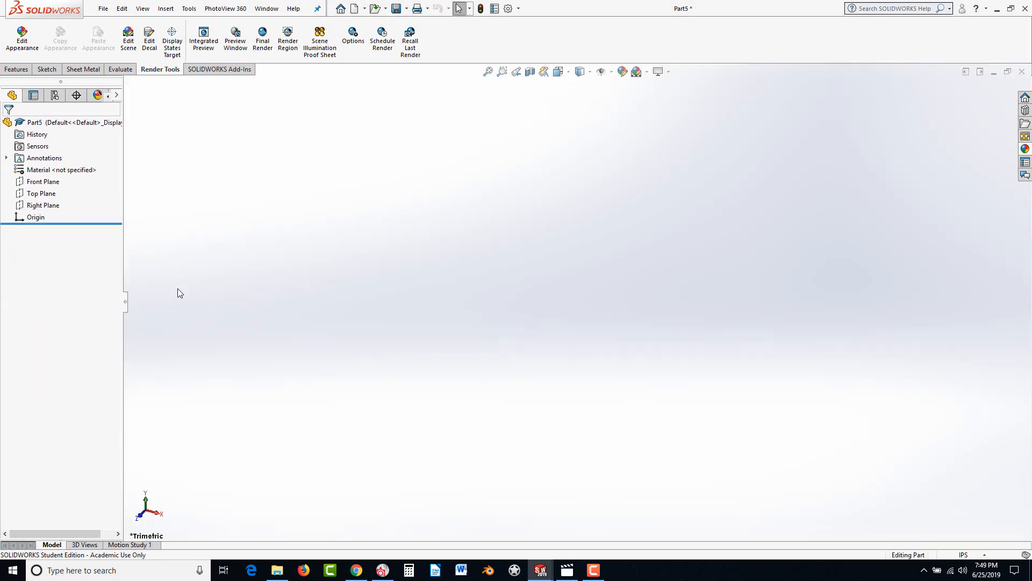
{"action": "left_click", "coordinate": [42, 183]}
{"action": "left_click", "coordinate": [53, 168]}
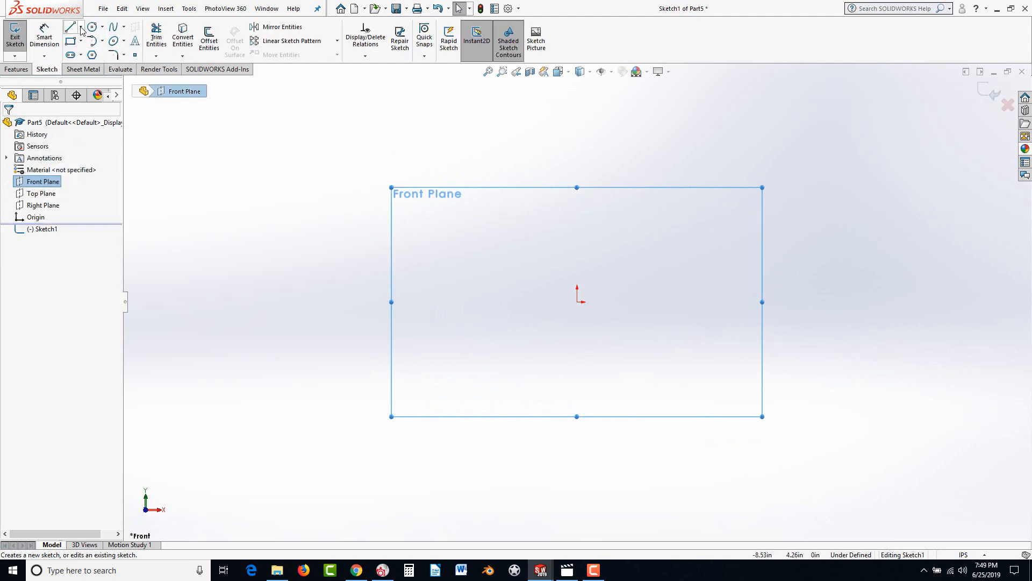
Sketch a vertical centerline running upward from the origin
{"action": "left_click", "coordinate": [81, 27]}
{"action": "left_click", "coordinate": [80, 55]}
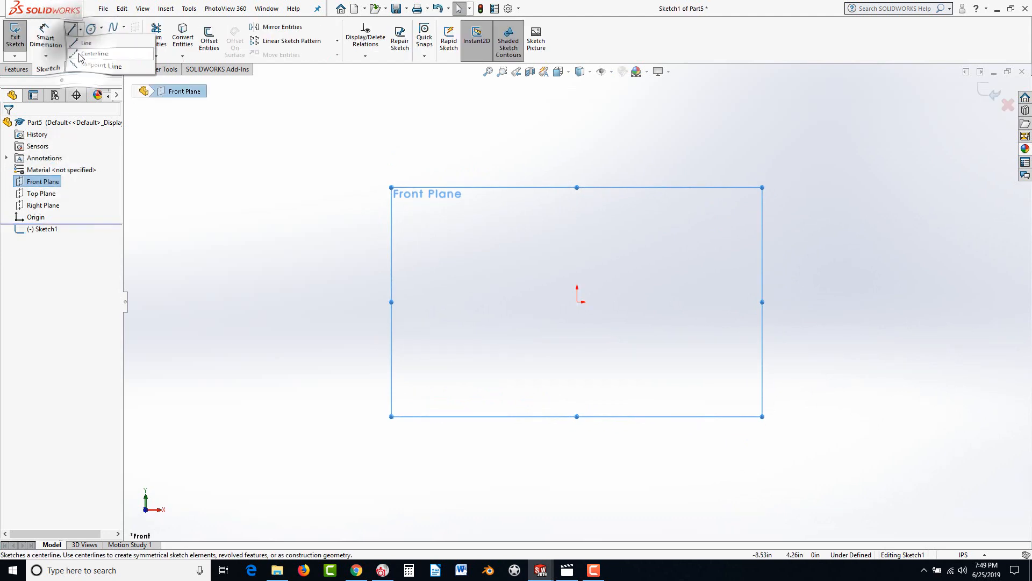
{"action": "left_click", "coordinate": [578, 302]}
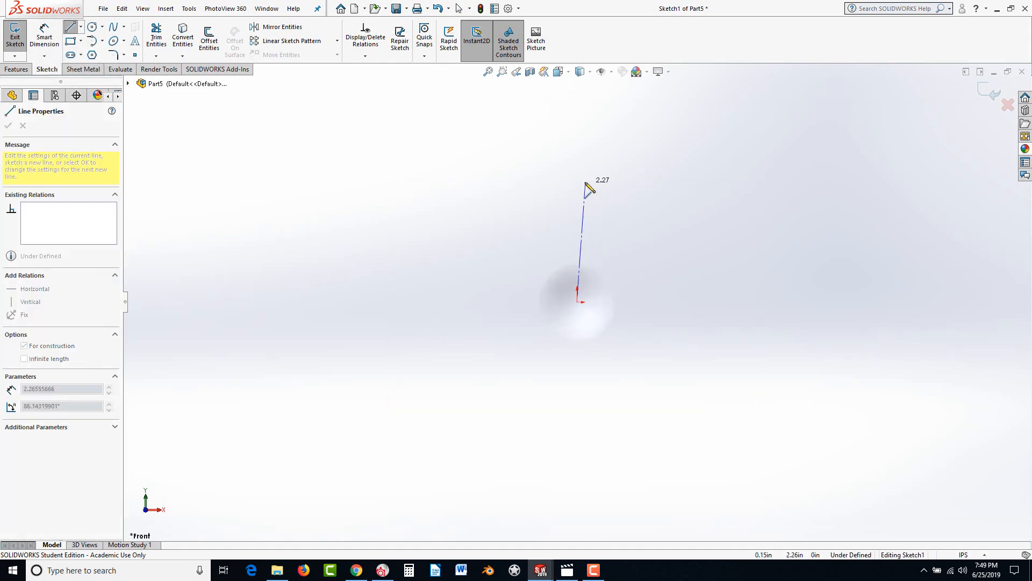
{"action": "left_click", "coordinate": [576, 213]}
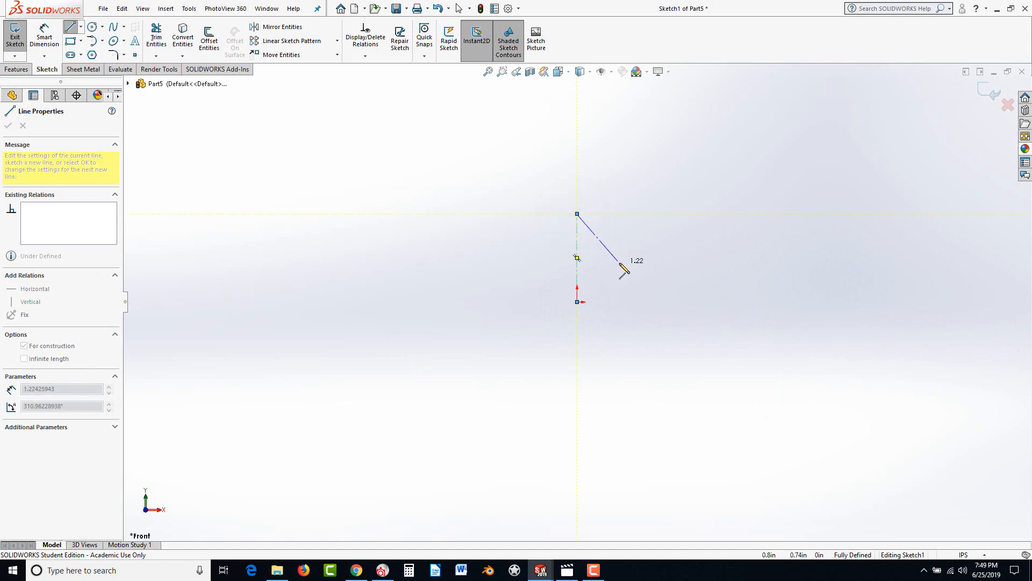
{"action": "key", "text": "Escape"}
{"action": "key", "text": "Escape"}
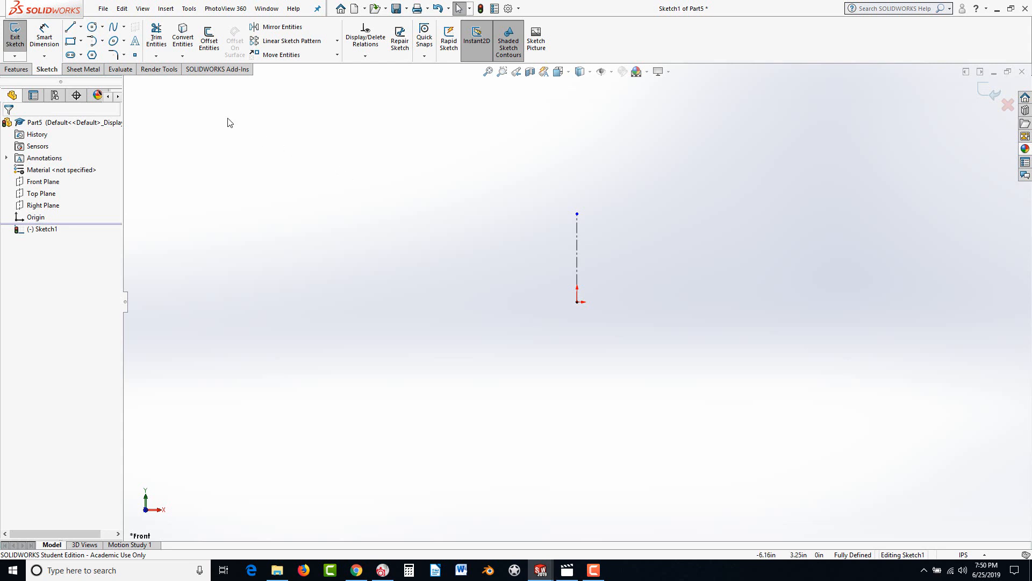
Sketch a slanted line about 1.15 in long left of the centerline, leaning inward toward its lower end, and mirror it about the centerline
{"action": "left_click", "coordinate": [70, 28]}
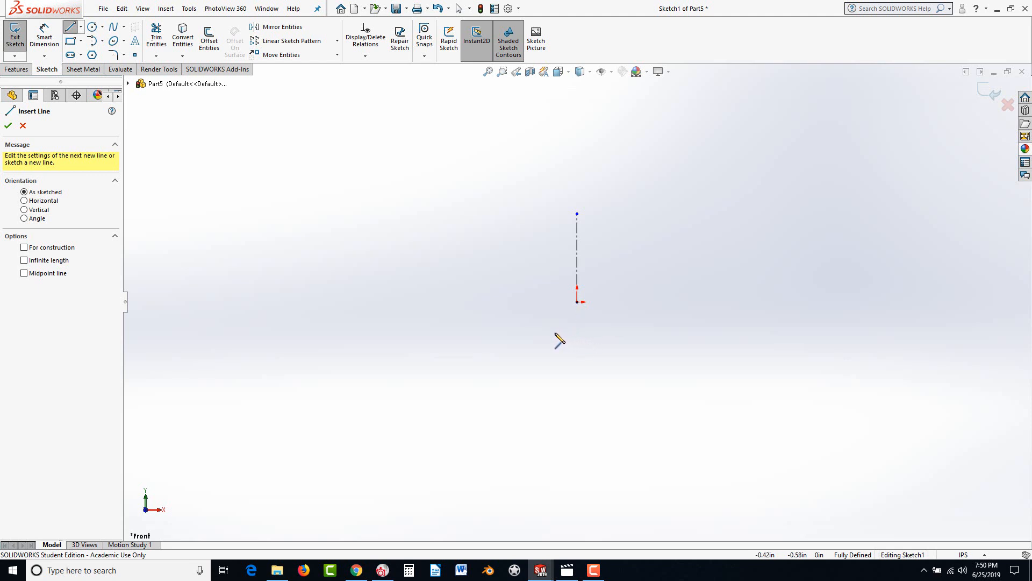
{"action": "left_click", "coordinate": [554, 332]}
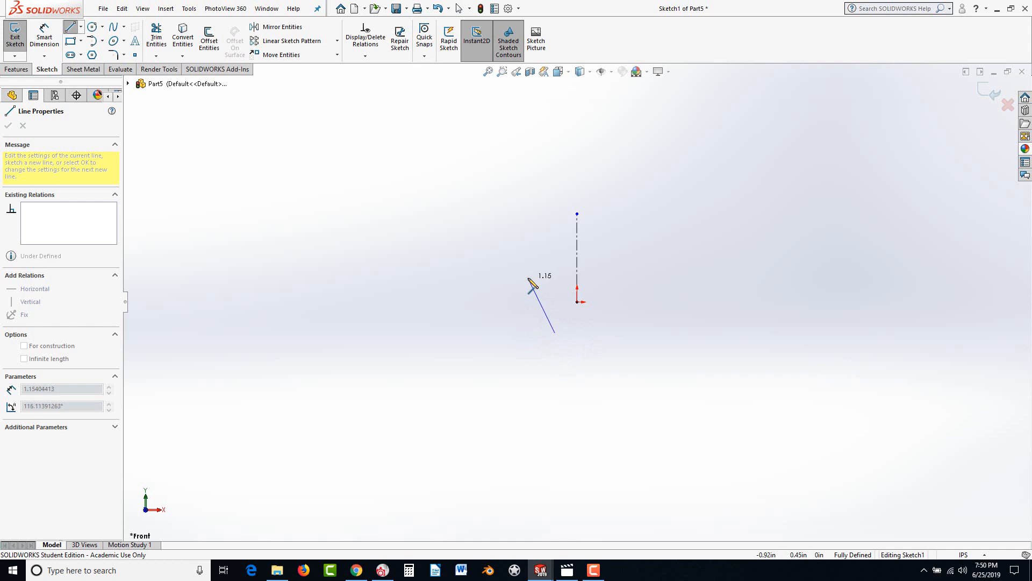
{"action": "left_click", "coordinate": [528, 277]}
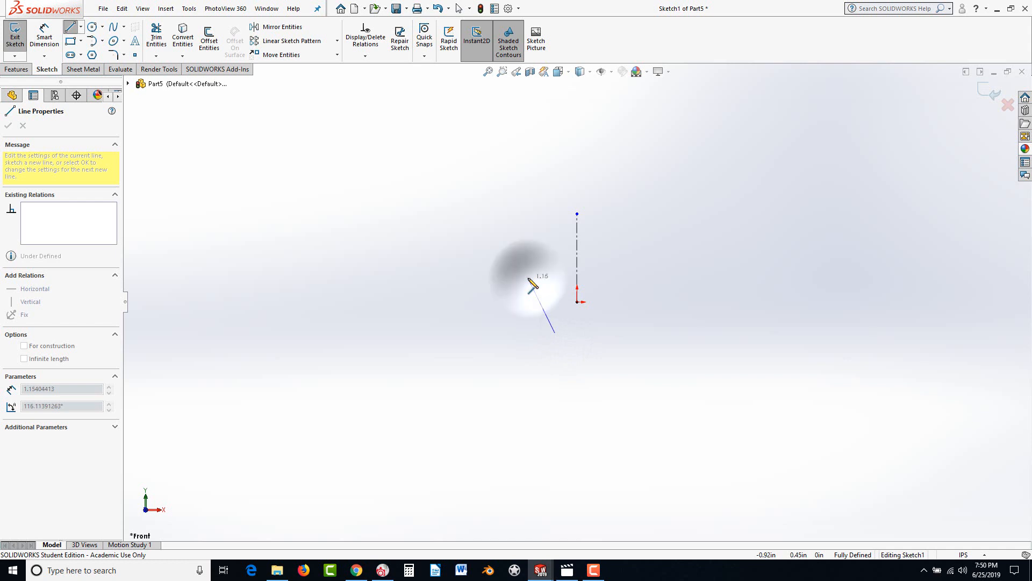
{"action": "key", "text": "Escape"}
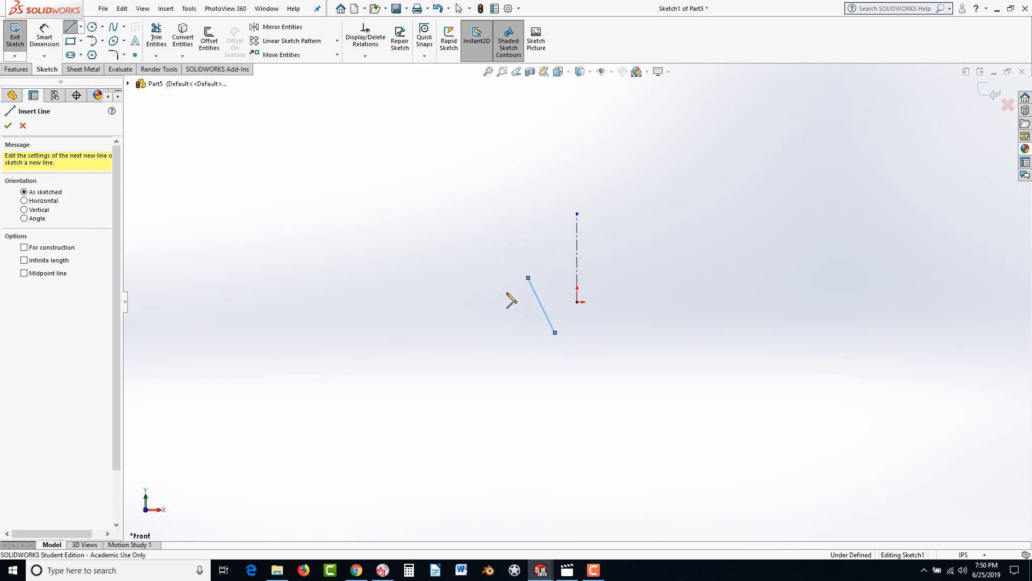
{"action": "key", "text": "Escape"}
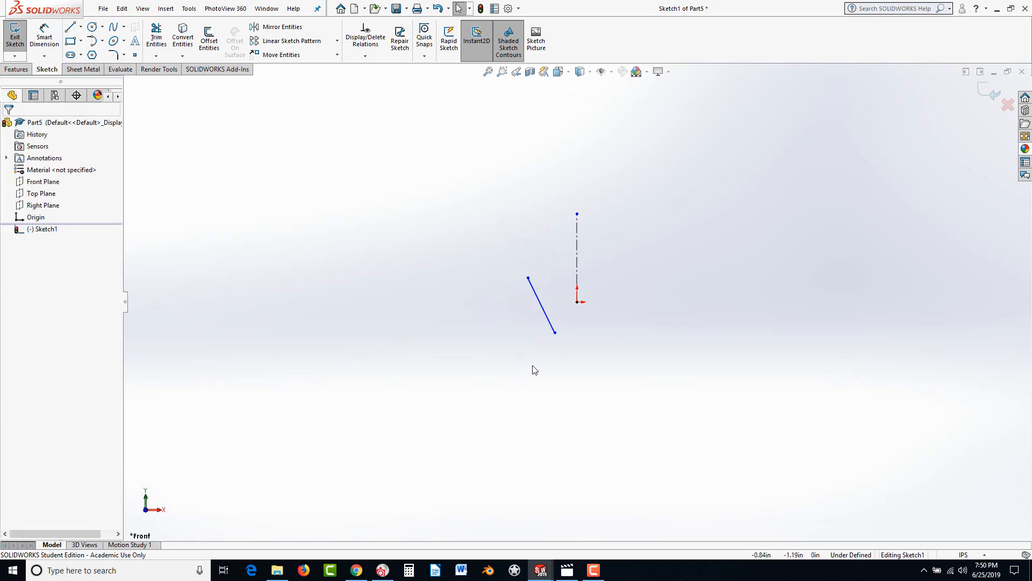
{"action": "mouse_move", "coordinate": [461, 181]}
{"action": "left_mouse_down"}
{"action": "mouse_move", "coordinate": [539, 269]}
{"action": "mouse_move", "coordinate": [663, 376]}
{"action": "left_mouse_up"}
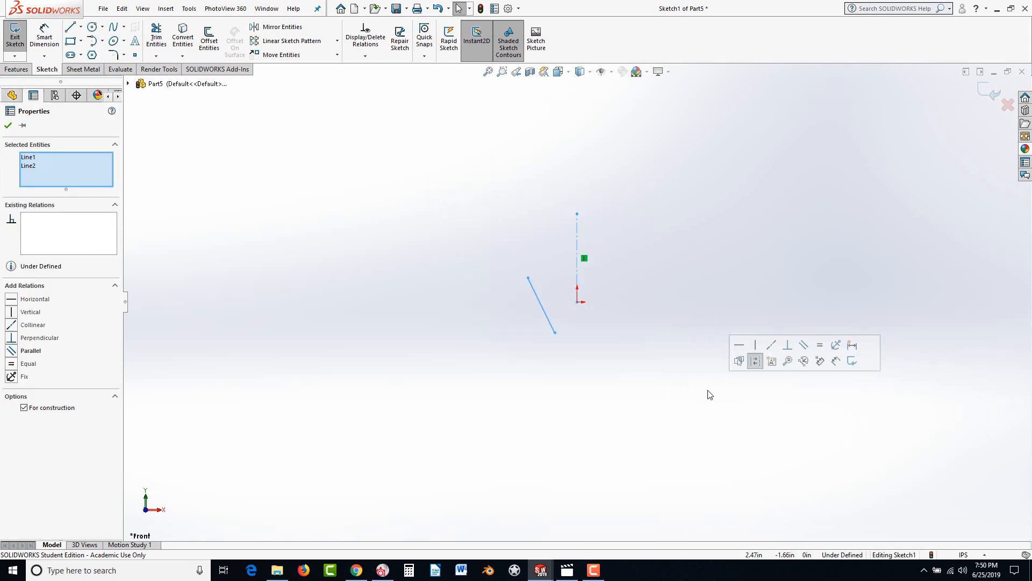
{"action": "left_click", "coordinate": [293, 28]}
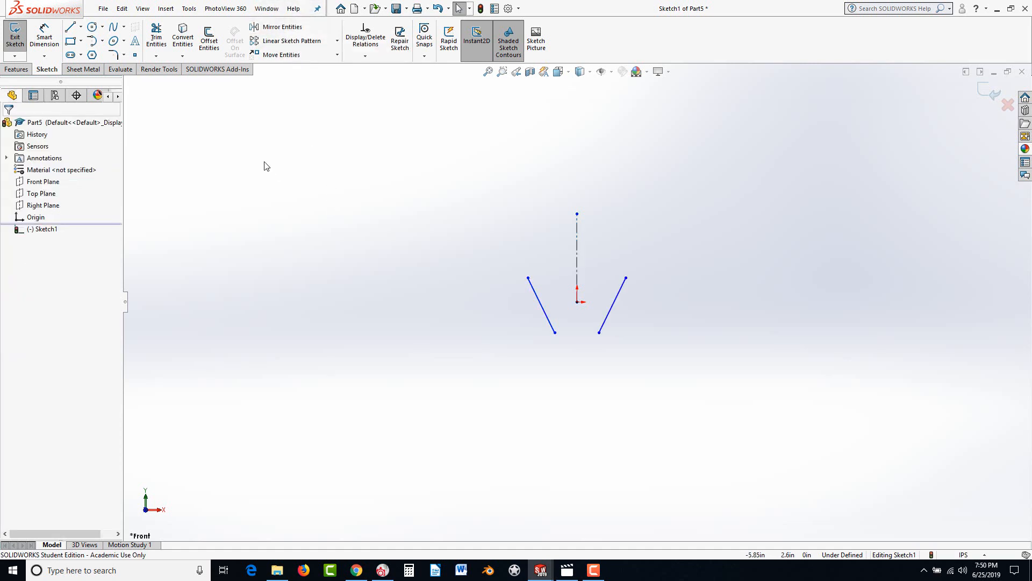
Close the profile with tangent arcs joining the lower ends and the upper ends of the two slanted lines
{"action": "left_click", "coordinate": [102, 41]}
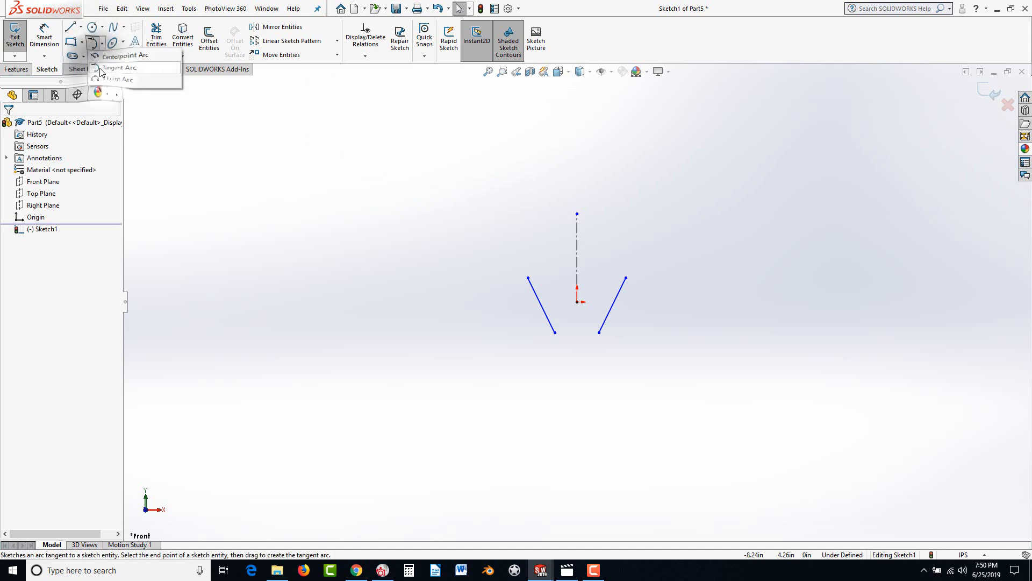
{"action": "left_click", "coordinate": [119, 68]}
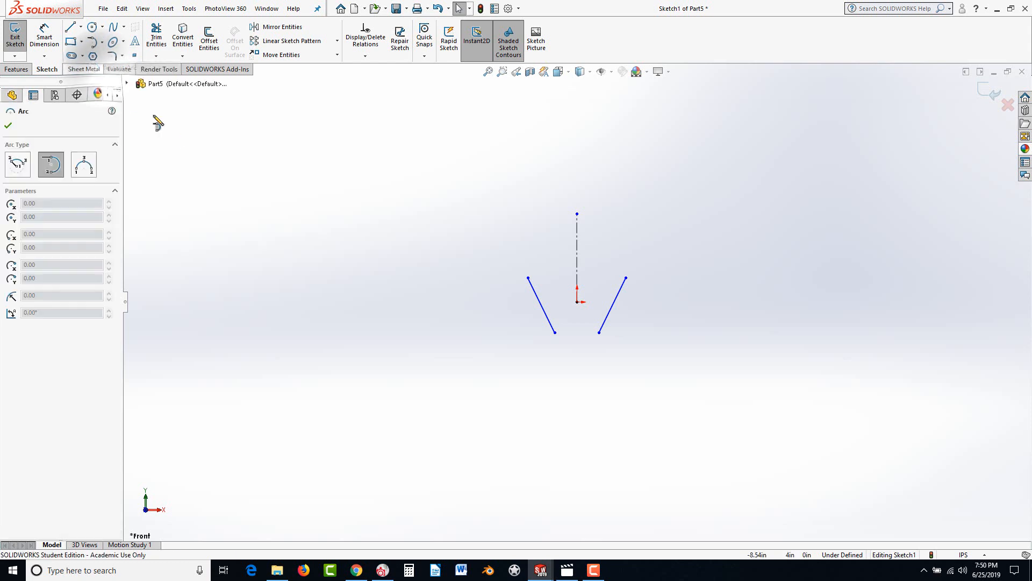
{"action": "left_click", "coordinate": [555, 333]}
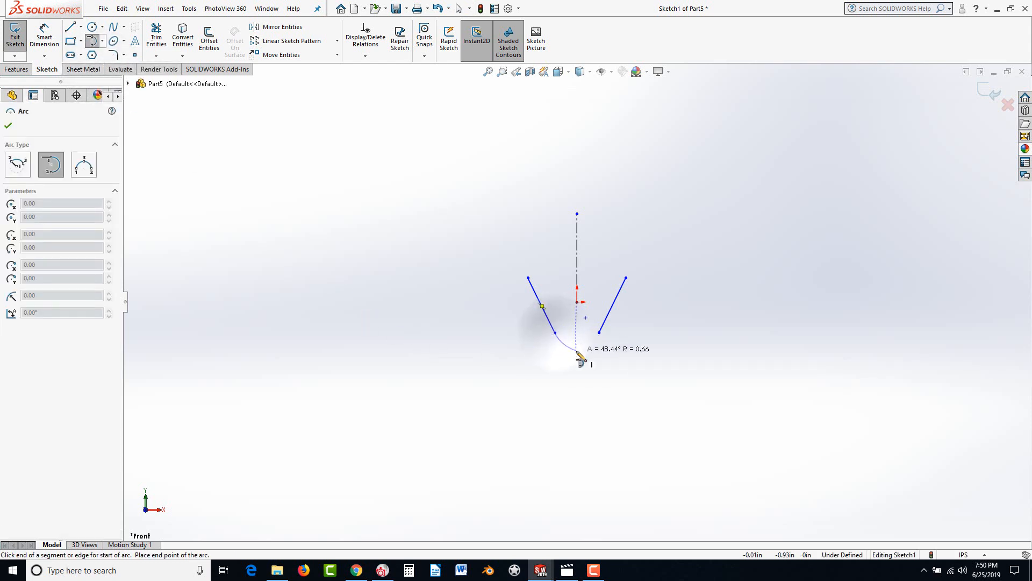
{"action": "left_click", "coordinate": [600, 334]}
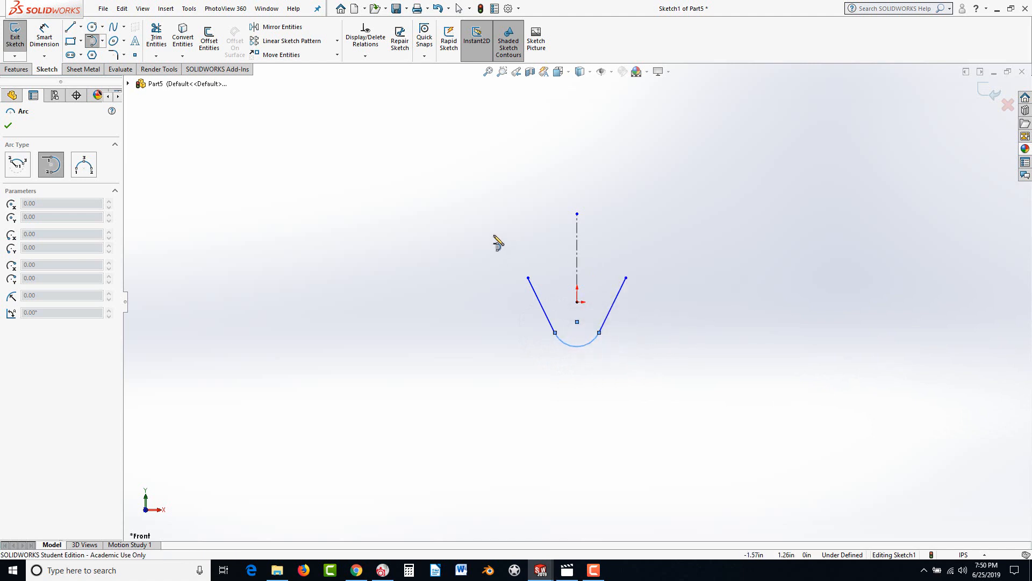
{"action": "left_click", "coordinate": [528, 278]}
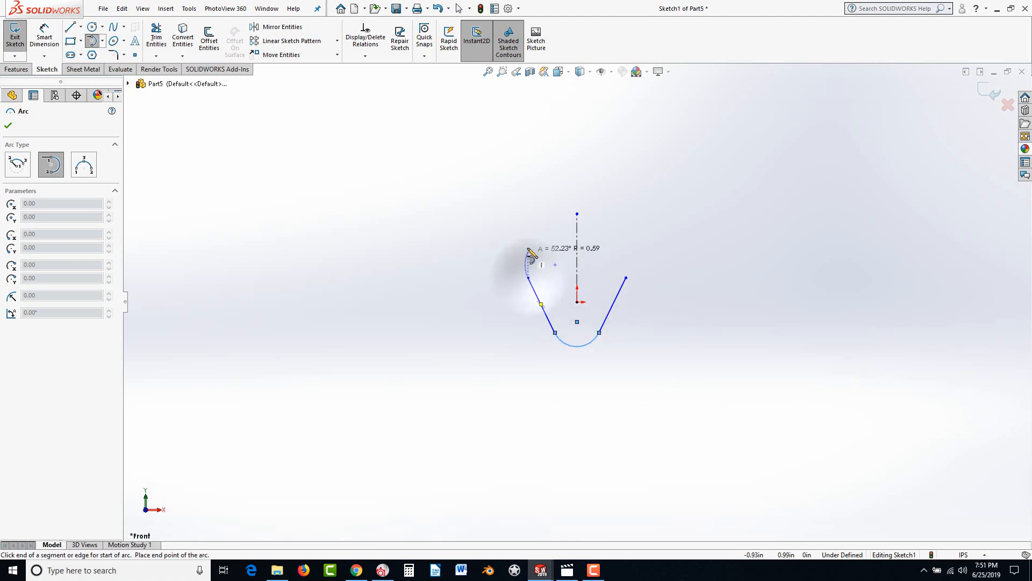
{"action": "left_click", "coordinate": [627, 278]}
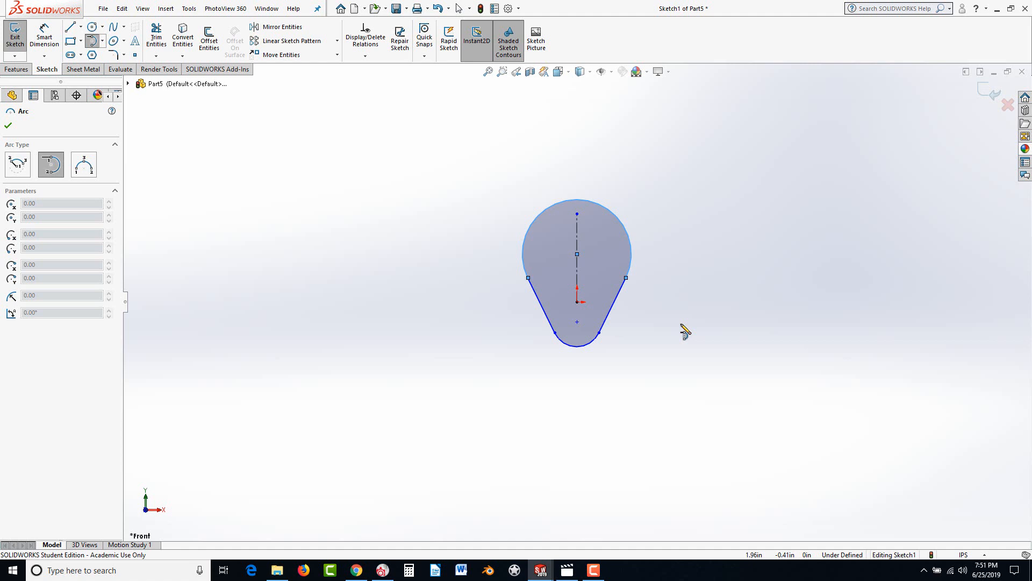
{"action": "key", "text": "Escape"}
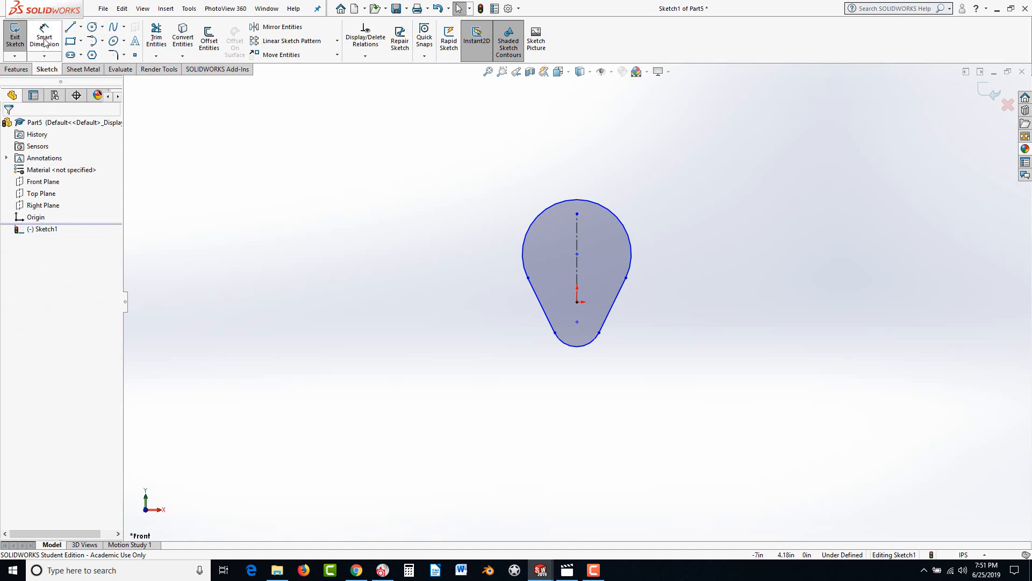
Dimension the lower arc with a radius of 0.6 in and the upper arc with a radius of 0.75 in
{"action": "left_click", "coordinate": [45, 40]}
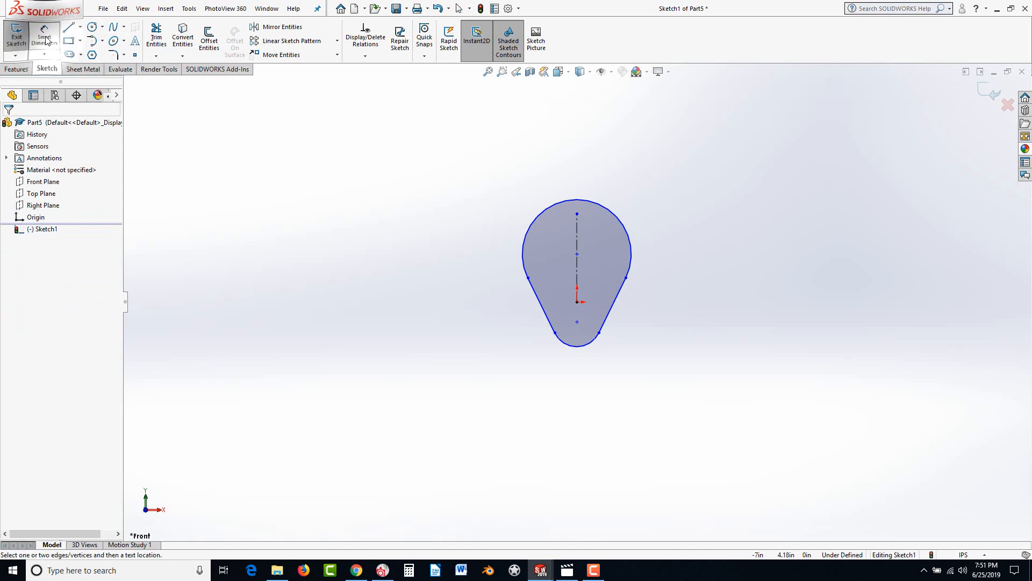
{"action": "left_click", "coordinate": [590, 350]}
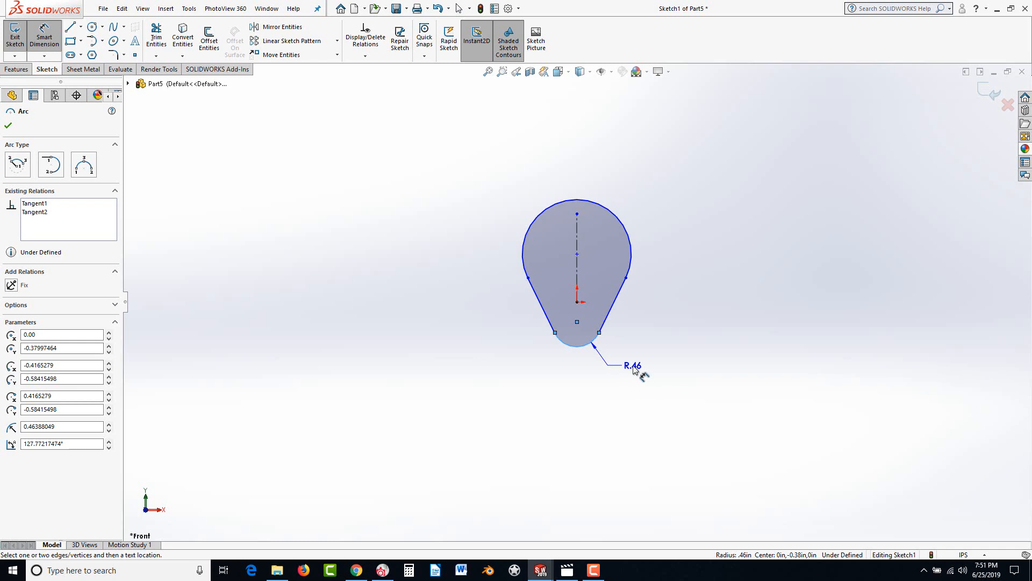
{"action": "left_click", "coordinate": [633, 368]}
{"action": "type", "text": ".6"}
{"action": "key", "text": "Return"}
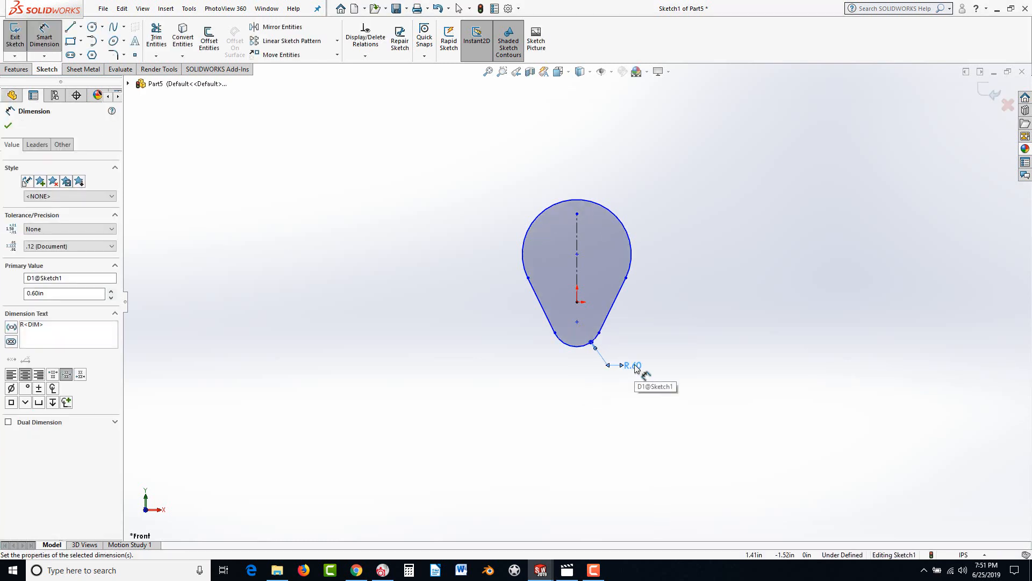
{"action": "left_click", "coordinate": [624, 225]}
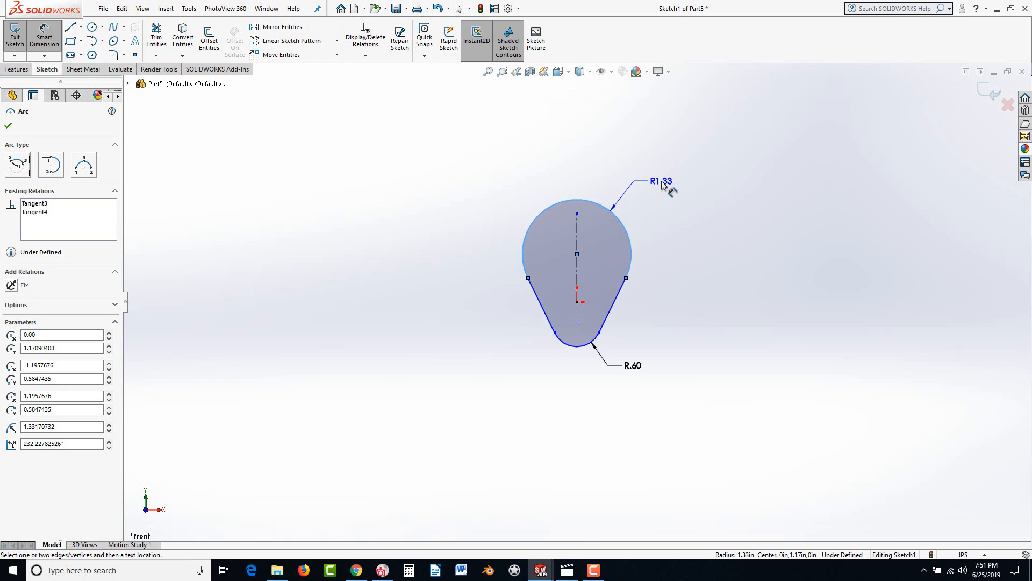
{"action": "left_click", "coordinate": [663, 184]}
{"action": "type", "text": ".75"}
{"action": "key", "text": "Return"}
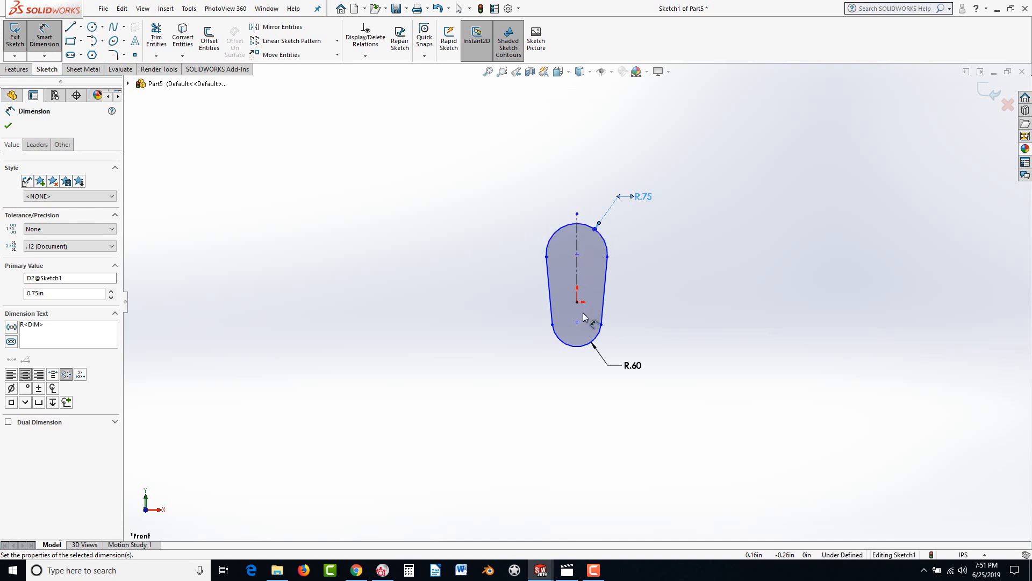
Dimension the vertical distance between the two arc centers as 0.75 in
{"action": "left_click", "coordinate": [578, 347]}
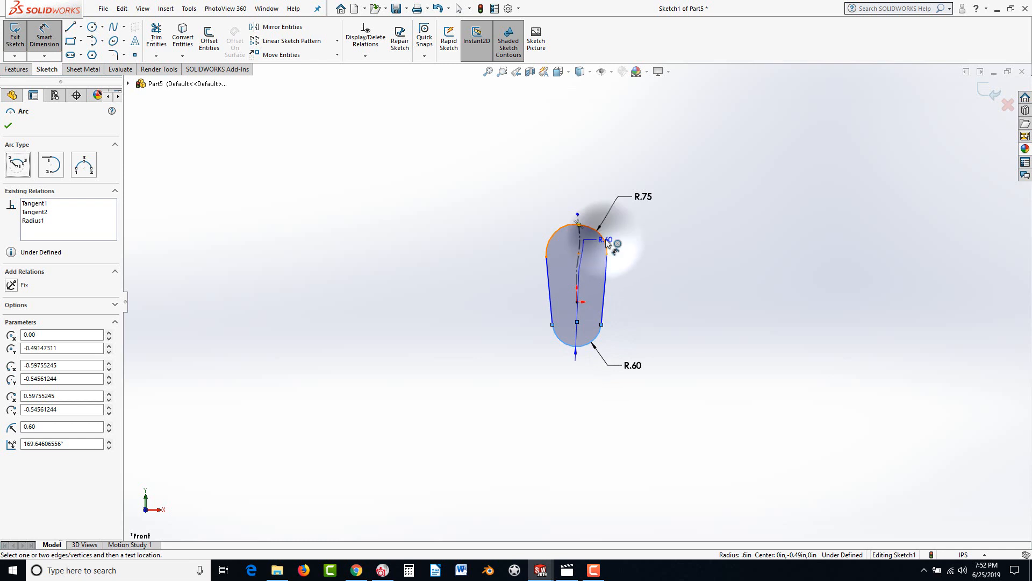
{"action": "left_click", "coordinate": [605, 237]}
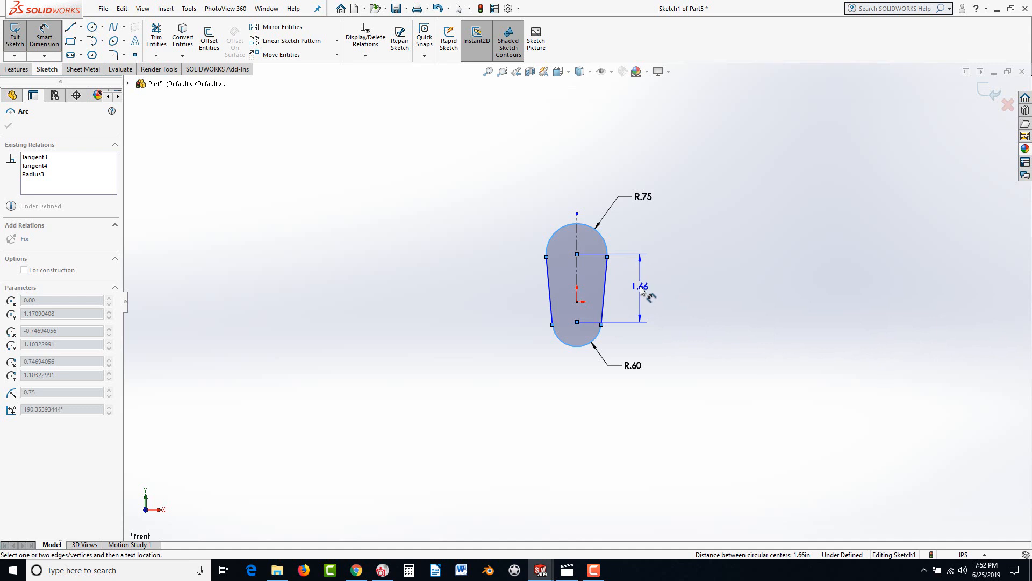
{"action": "left_click", "coordinate": [641, 290]}
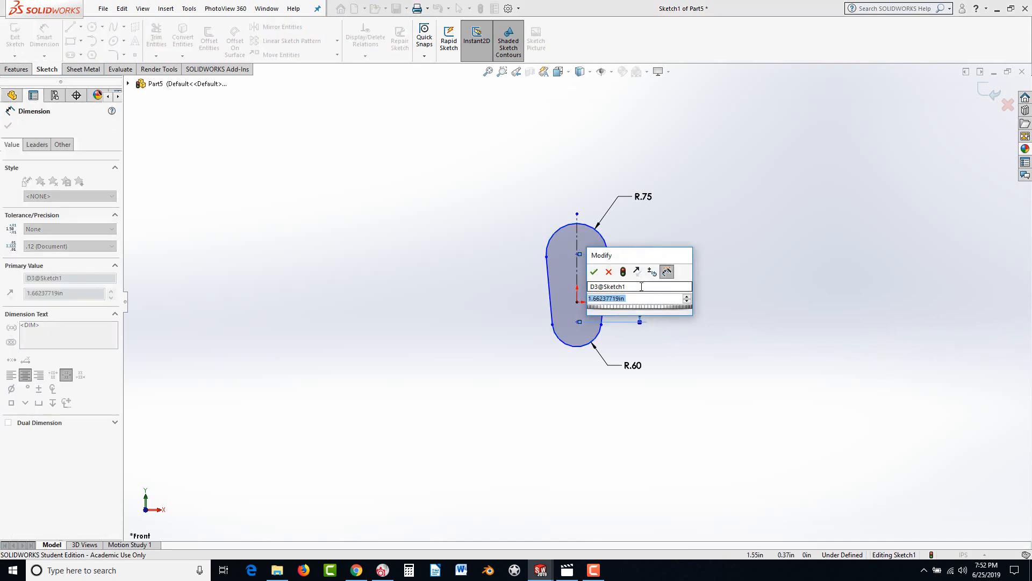
{"action": "type", "text": ".75"}
{"action": "key", "text": "Return"}
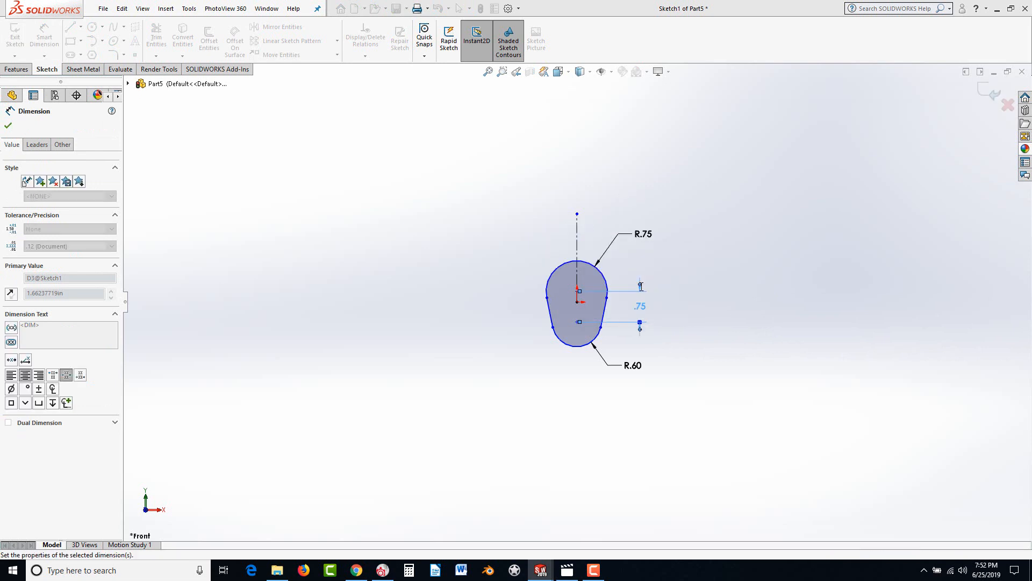
{"action": "key", "text": "Escape"}
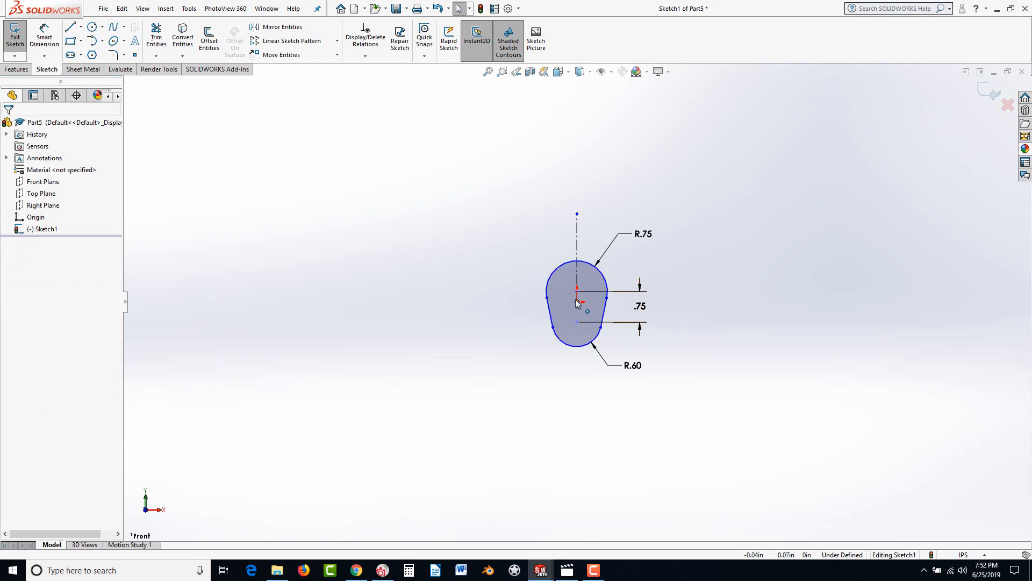
{"action": "scroll", "coordinate": [576, 303], "scroll_direction": "down", "scroll_amount": 3}
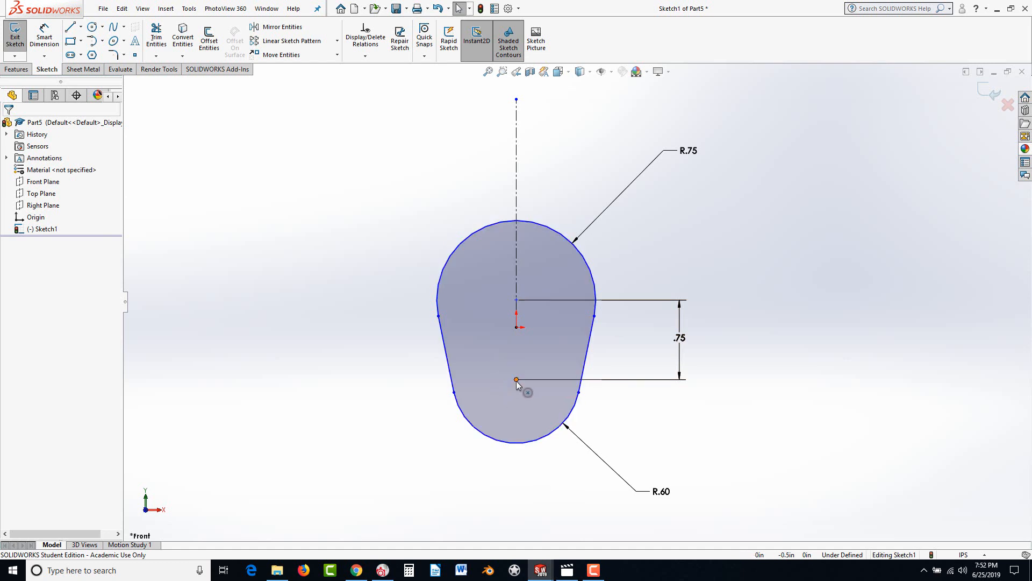
Move the profile so that the center of its lower arc coincides with the origin
{"action": "left_click_drag", "start_coordinate": [516, 380], "coordinate": [516, 329]}
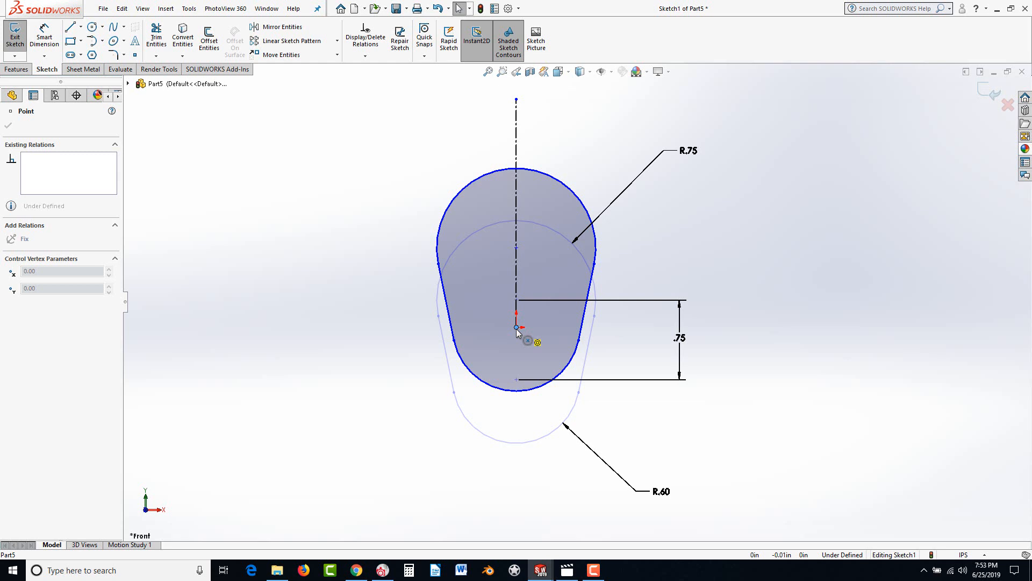
{"action": "left_click_drag", "start_coordinate": [516, 329], "coordinate": [516, 327]}
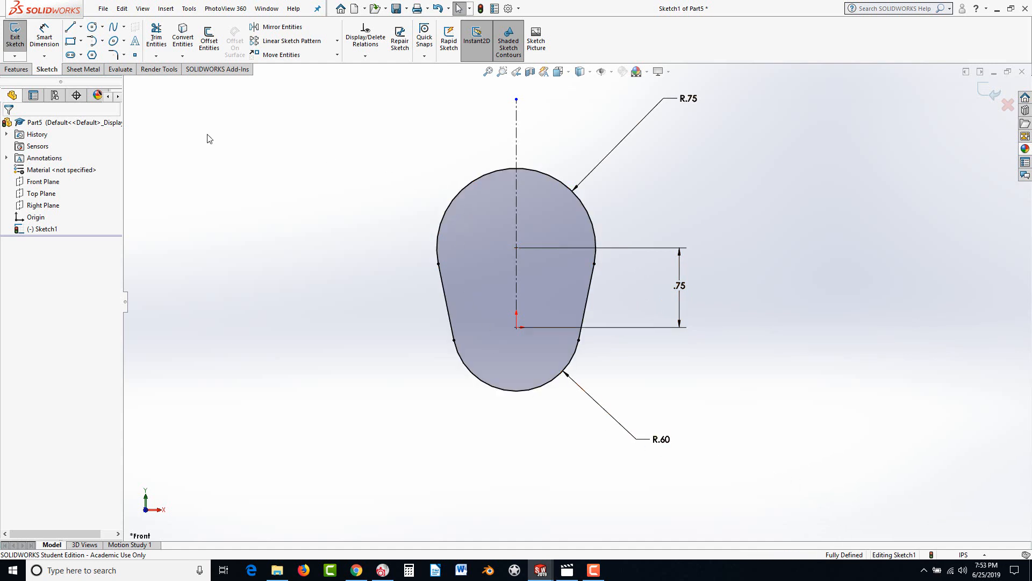
Set up a boss extrusion of the profile with a Mid Plane end condition and a depth of 1 in
{"action": "left_click", "coordinate": [16, 69]}
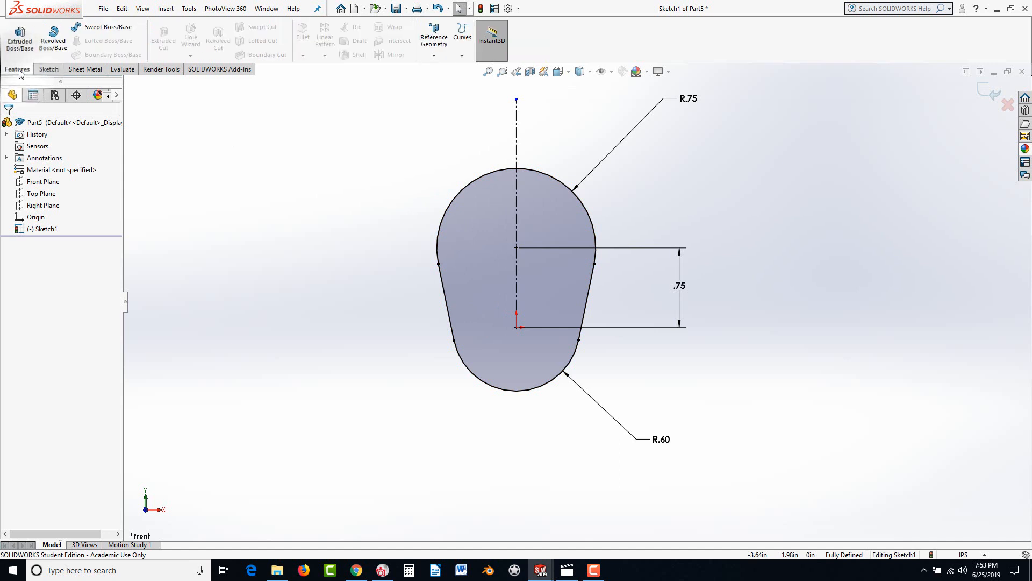
{"action": "left_click", "coordinate": [20, 47]}
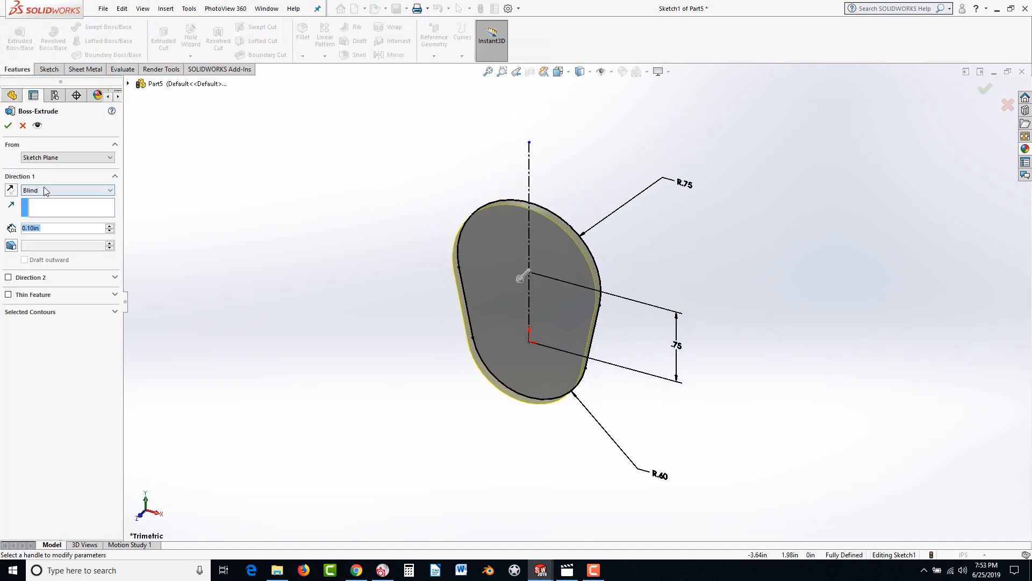
{"action": "left_click", "coordinate": [42, 193]}
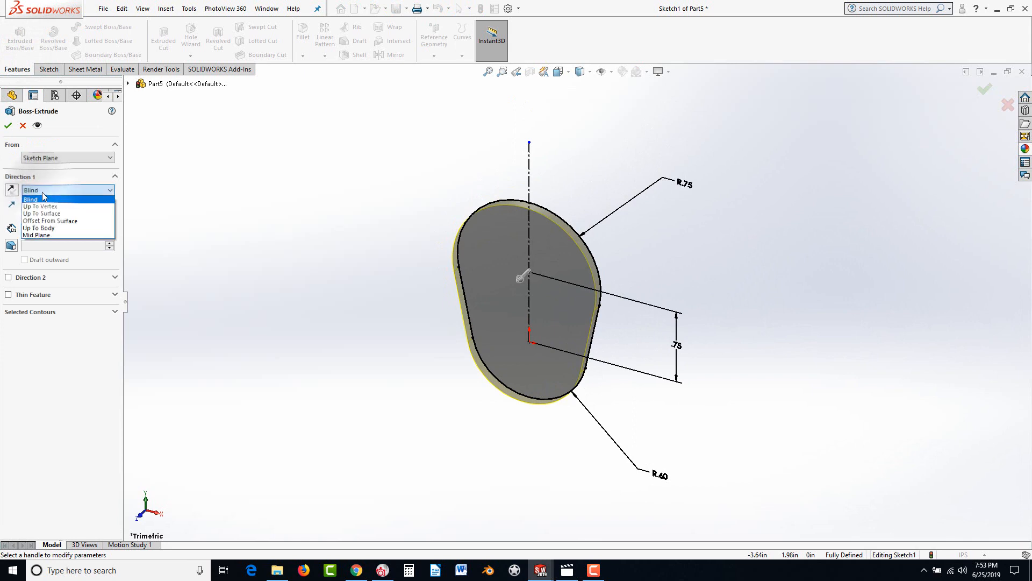
{"action": "left_click", "coordinate": [42, 236]}
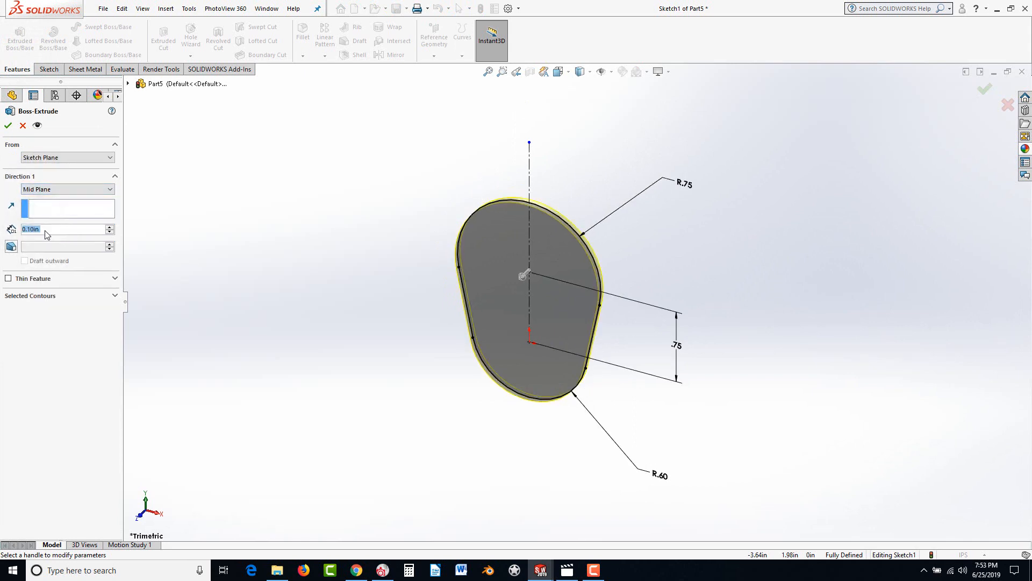
{"action": "type", "text": "11"}
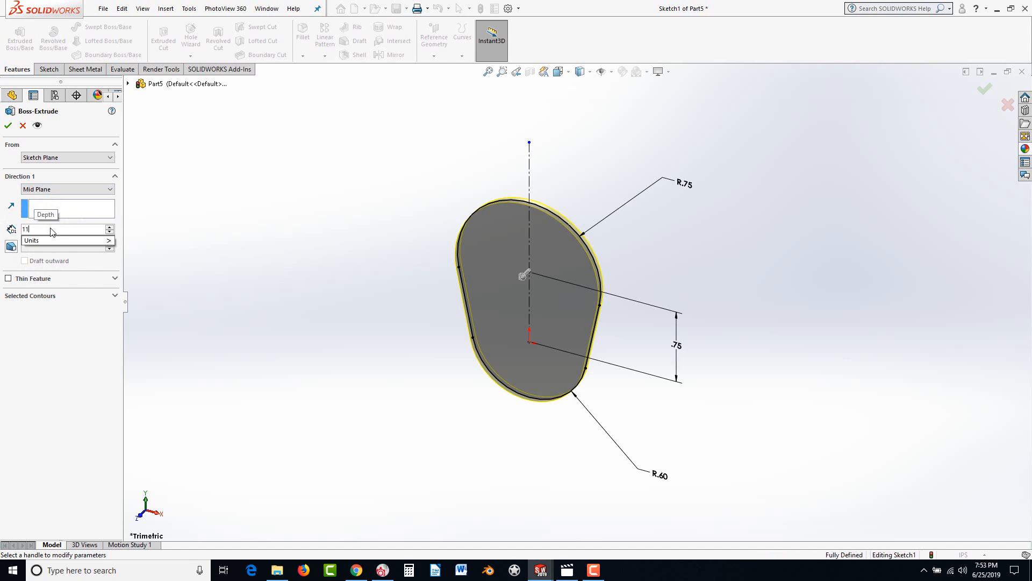
{"action": "key", "text": "Return"}
{"action": "type", "text": "1"}
{"action": "key", "text": "Return"}
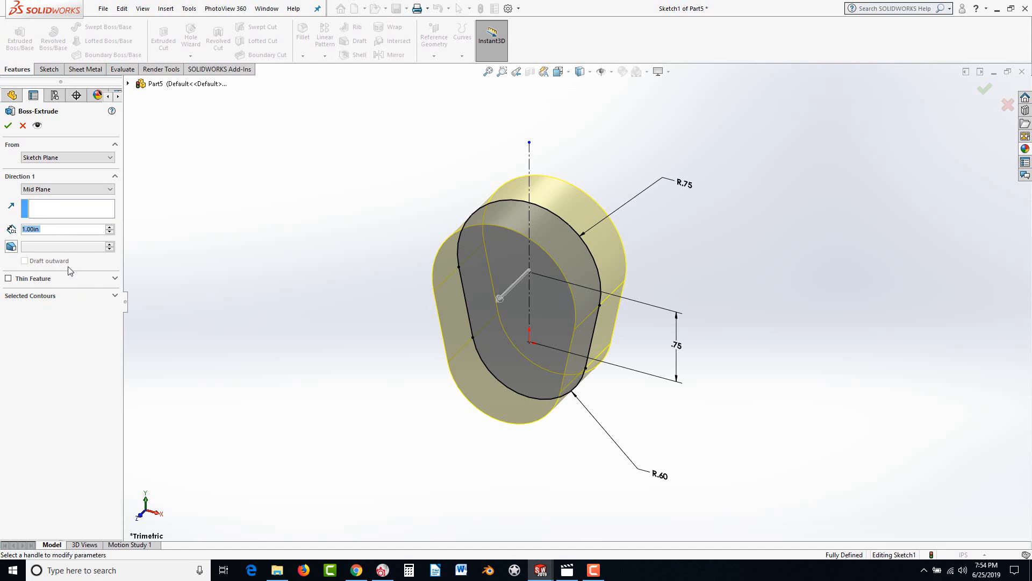
Add a 7-degree draft to the extrusion, trying the outward direction before returning it to inward
{"action": "left_click", "coordinate": [11, 247]}
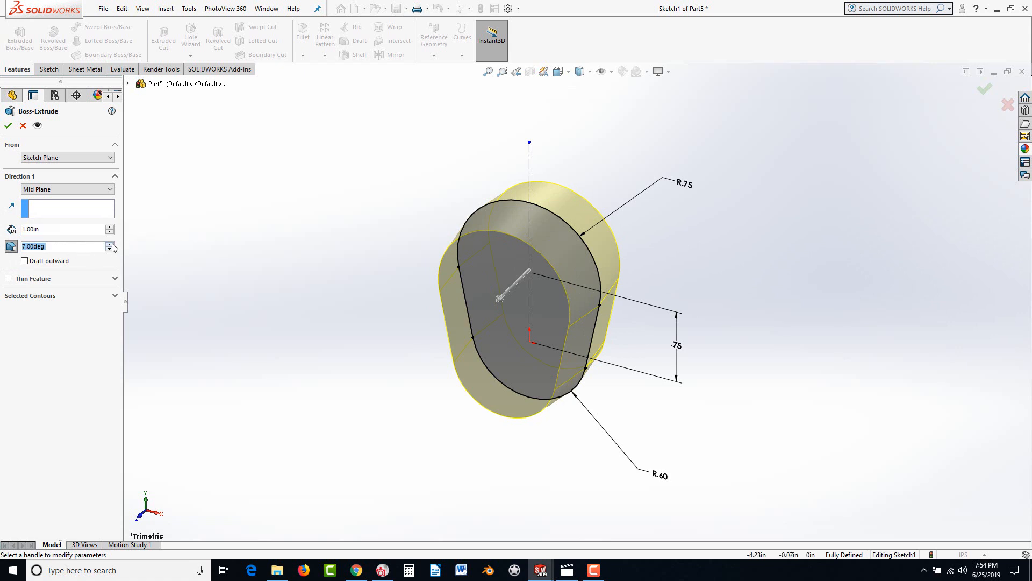
{"action": "middle_click_drag", "start_coordinate": [530, 250], "coordinate": [468, 221]}
{"action": "scroll", "coordinate": [520, 235], "scroll_direction": "down", "scroll_amount": 3}
{"action": "scroll", "coordinate": [484, 213], "scroll_direction": "down", "scroll_amount": 2}
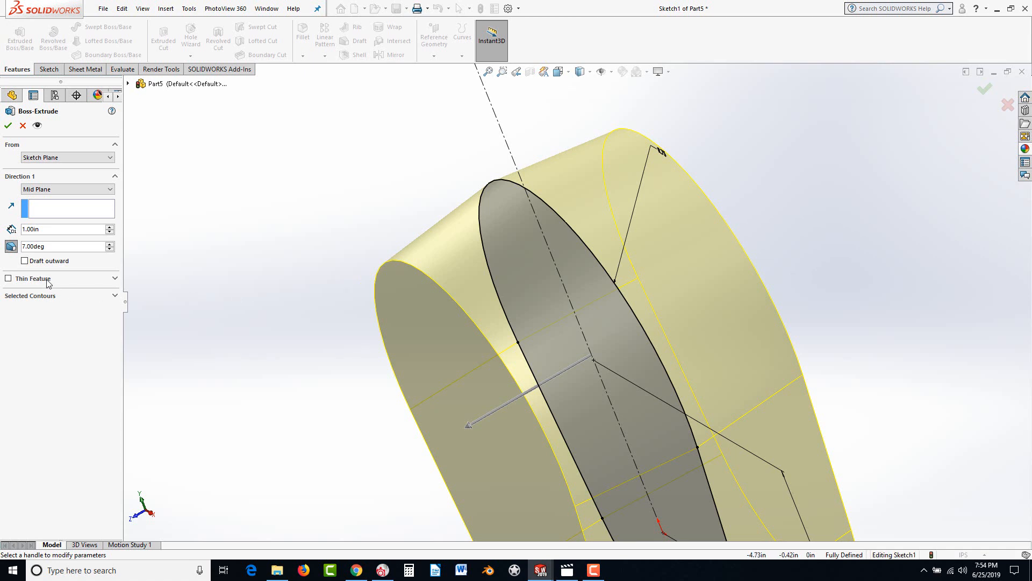
{"action": "left_click", "coordinate": [25, 262]}
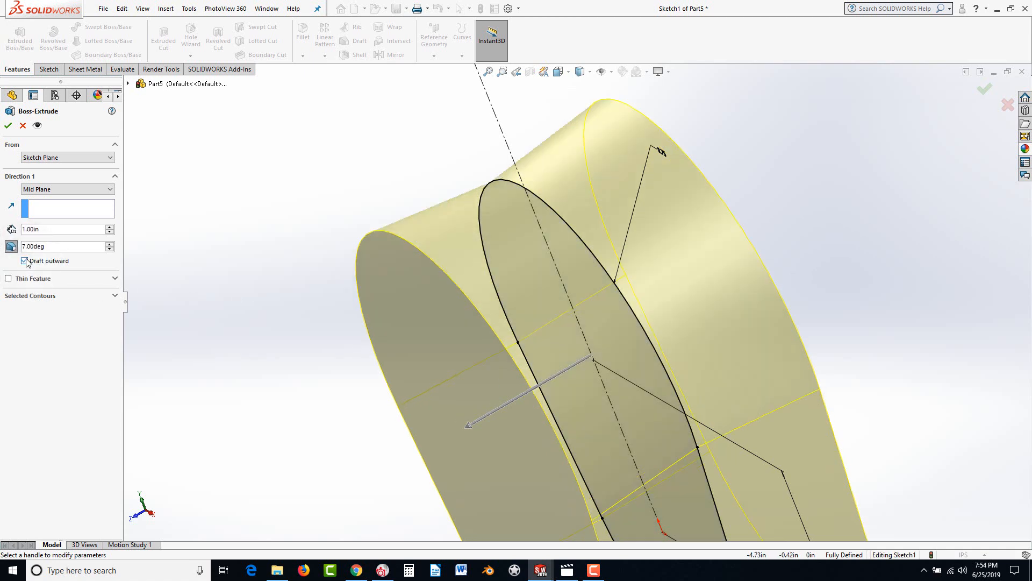
{"action": "left_click", "coordinate": [25, 262]}
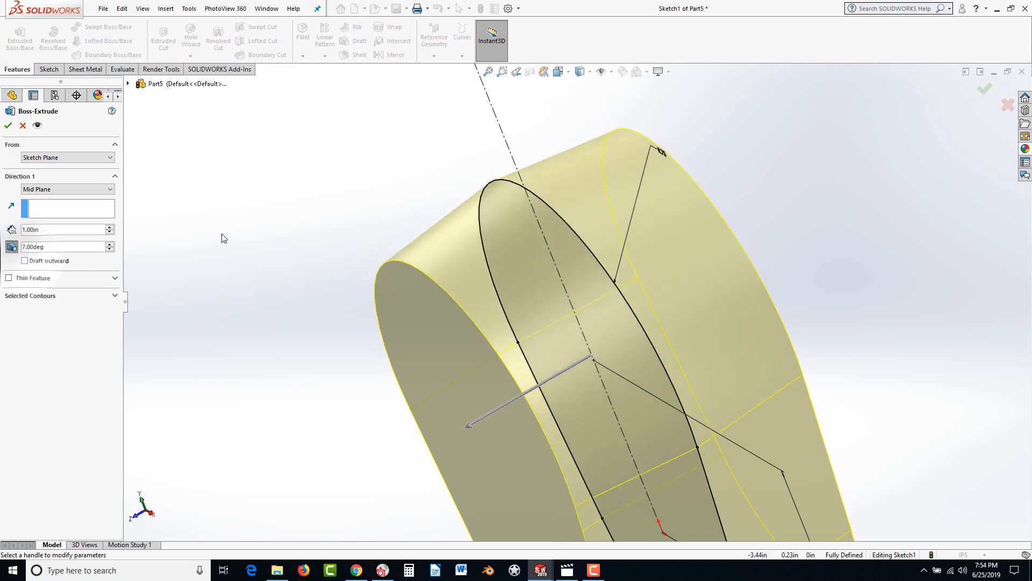
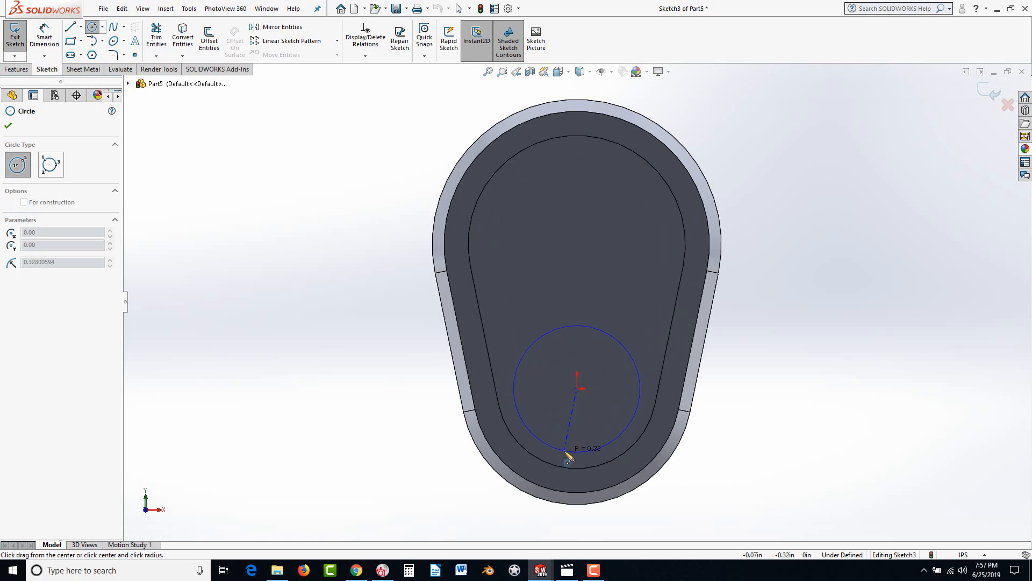
Sketch a circle of about 0.35 in radius at the origin and one of about 0.52 in radius at the upper arc's center
{"action": "left_click", "coordinate": [565, 457]}
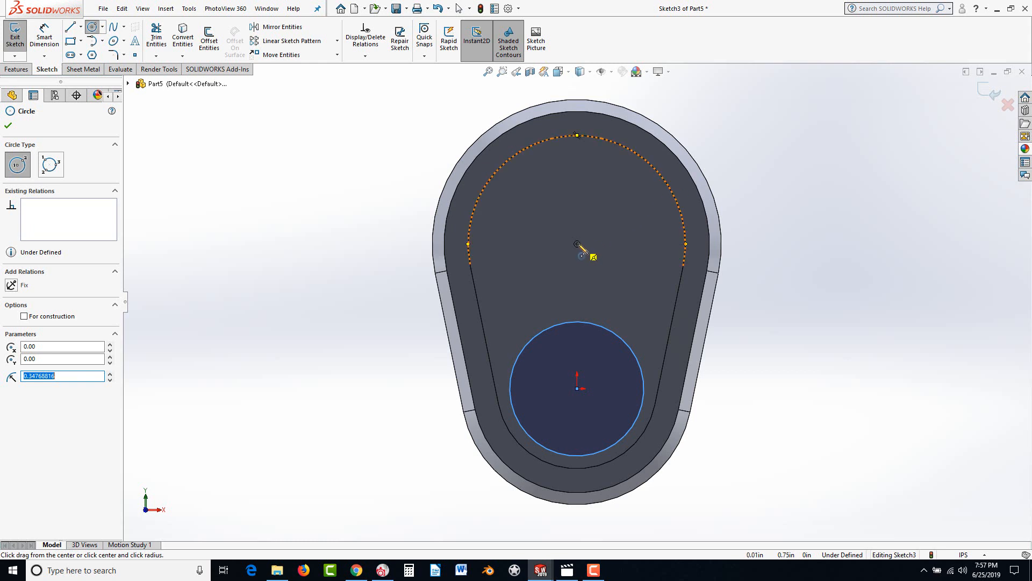
{"action": "left_click", "coordinate": [577, 243]}
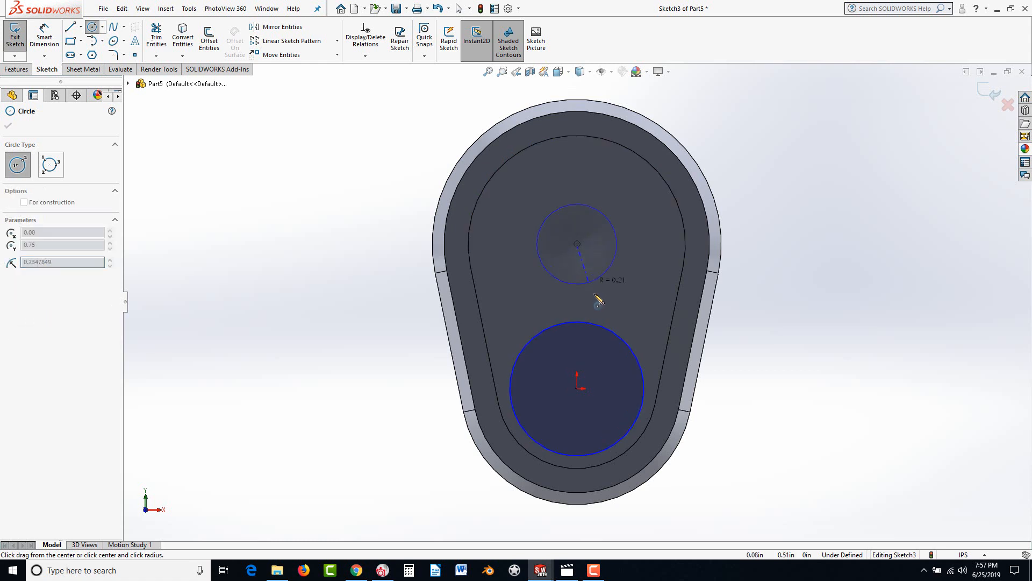
{"action": "left_click", "coordinate": [592, 345]}
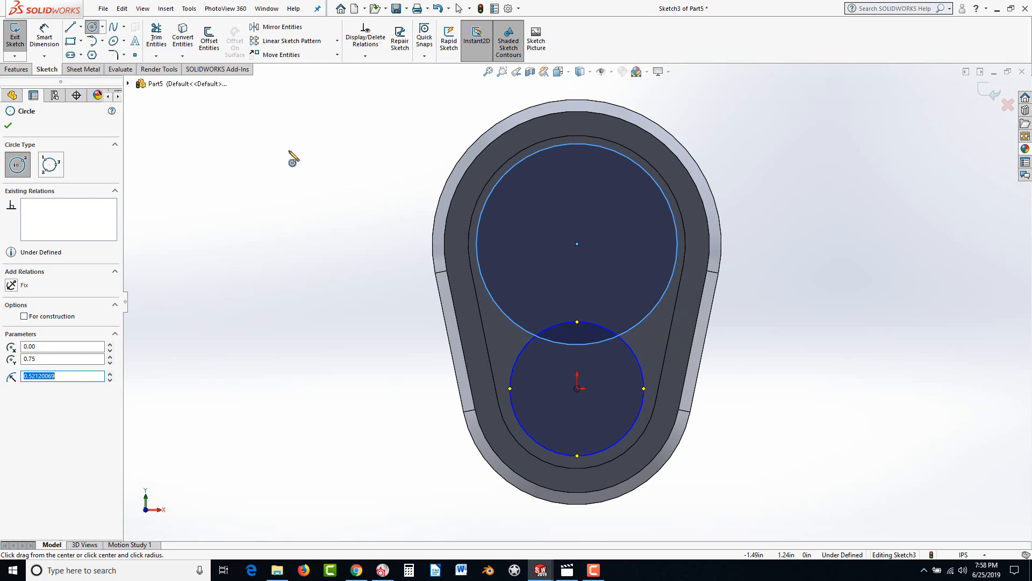
Trim away both arc segments inside the overlap of the two circles to leave one closed outline
{"action": "left_click", "coordinate": [156, 39]}
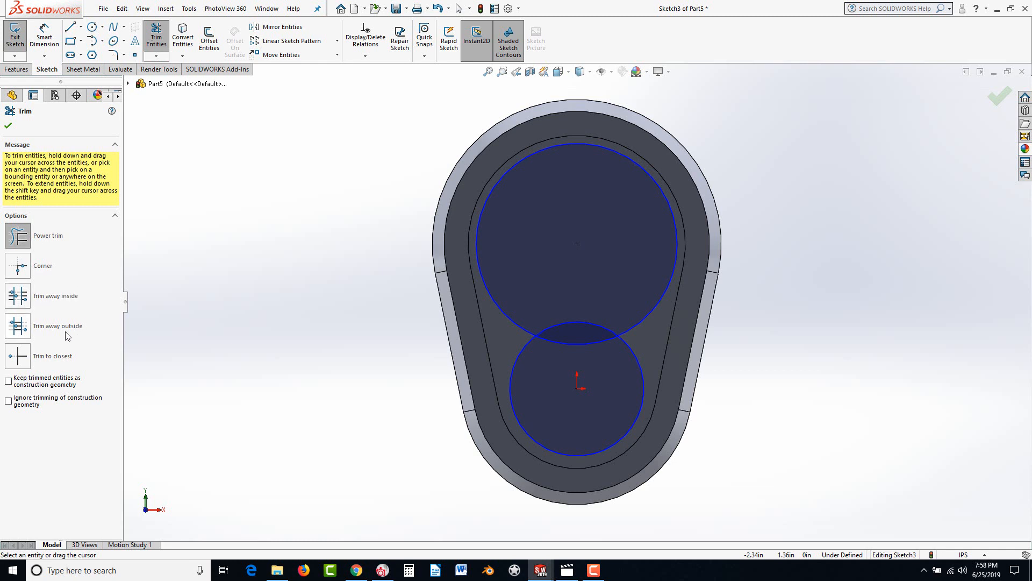
{"action": "left_click", "coordinate": [23, 357]}
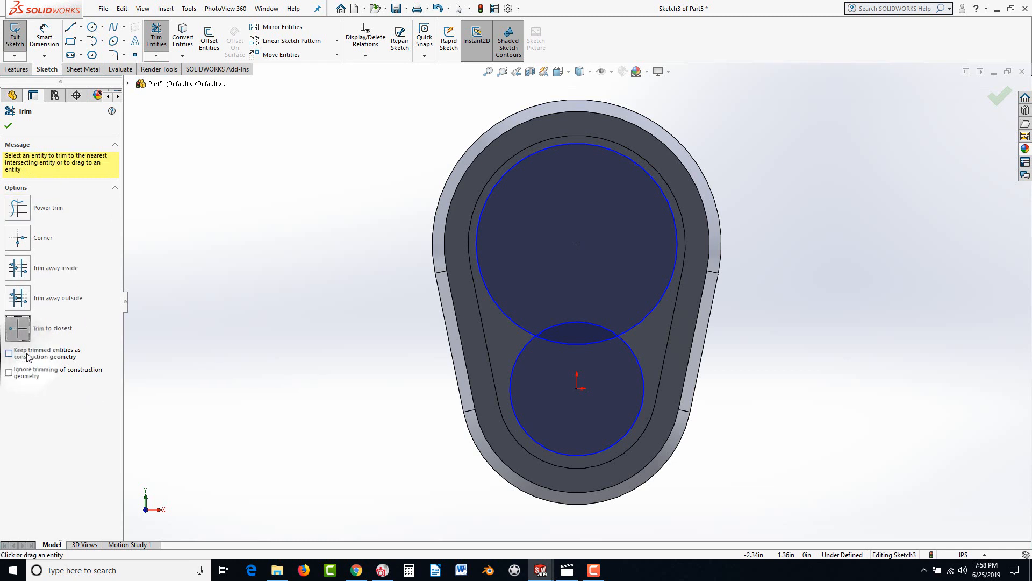
{"action": "left_click", "coordinate": [563, 343]}
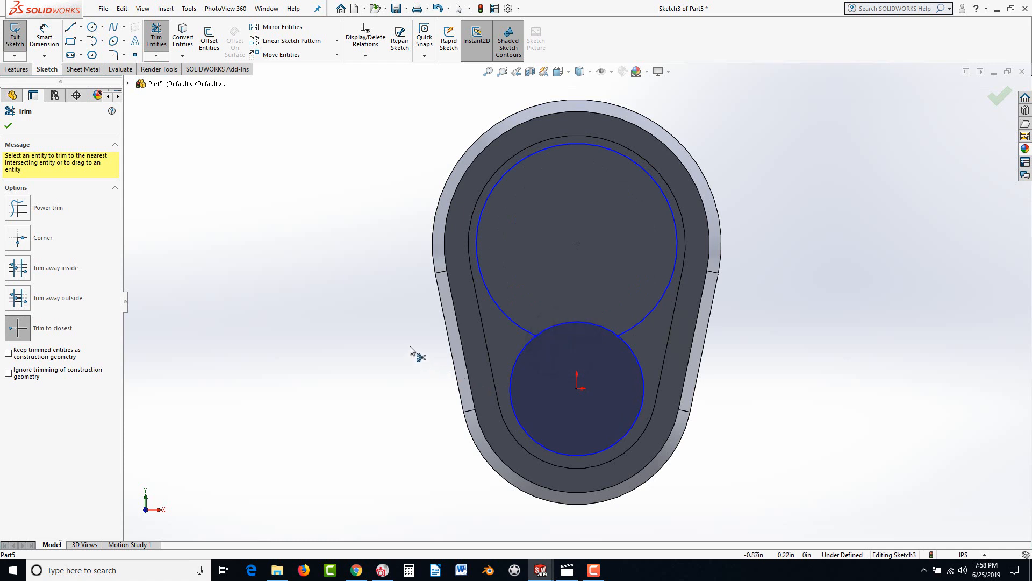
{"action": "left_click", "coordinate": [17, 209]}
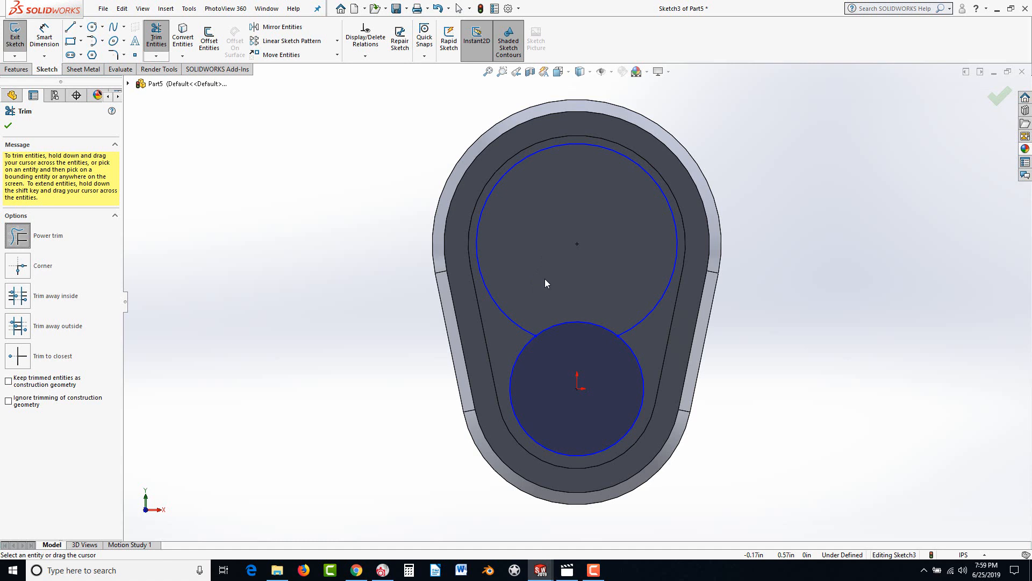
{"action": "left_click_drag", "start_coordinate": [550, 278], "coordinate": [570, 297]}
{"action": "left_click_drag", "start_coordinate": [581, 309], "coordinate": [598, 361]}
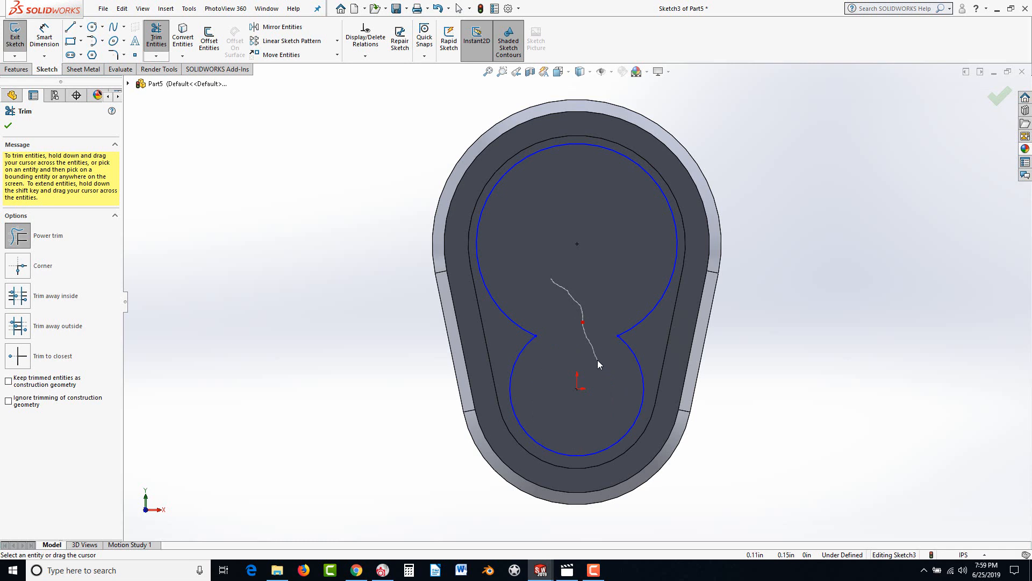
{"action": "left_click_drag", "start_coordinate": [597, 360], "coordinate": [596, 360]}
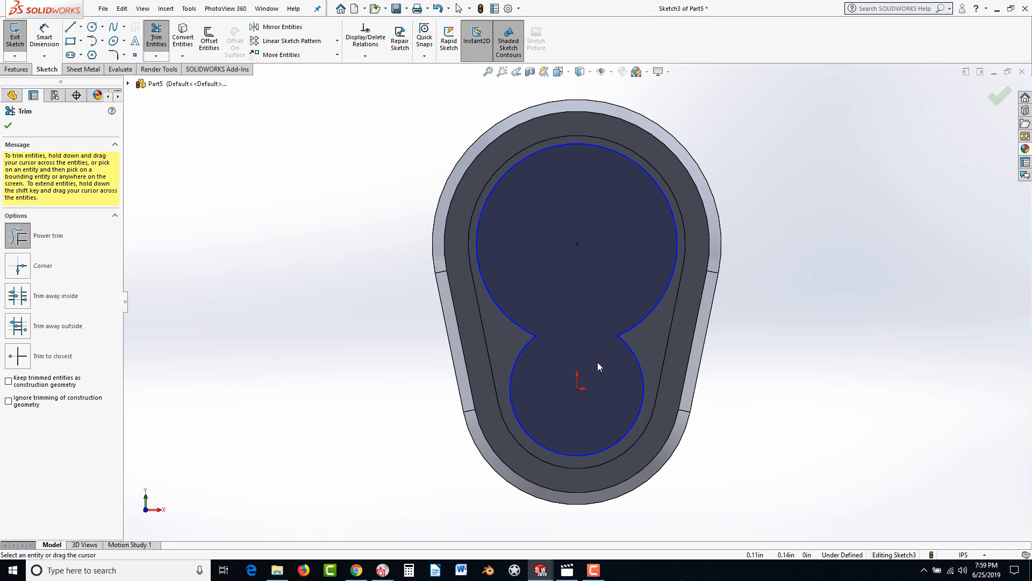
{"action": "left_click", "coordinate": [8, 125]}
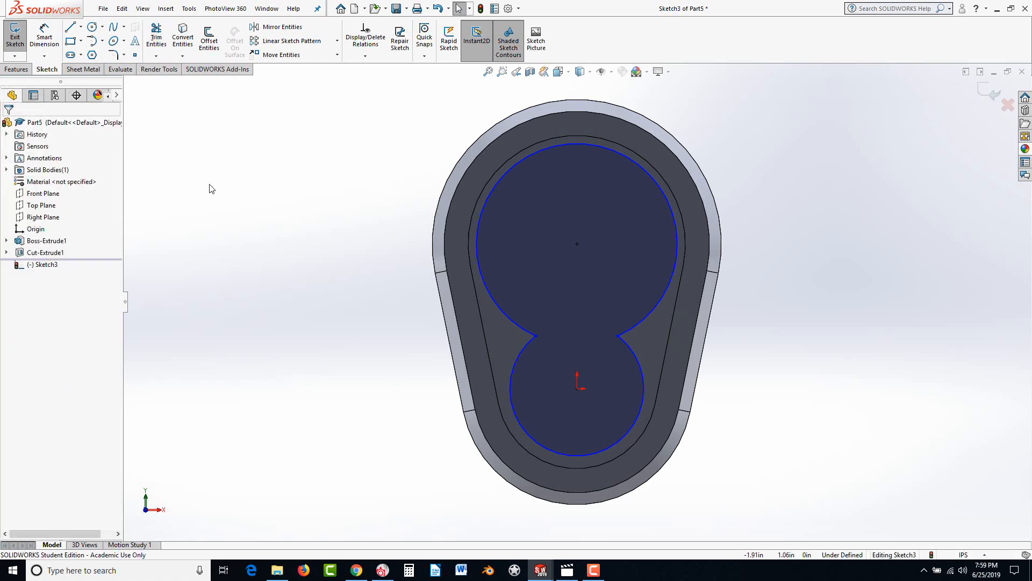
Dimension the lower arc with a radius of 0.35 in and display that dimension as a diameter
{"action": "left_click", "coordinate": [45, 42]}
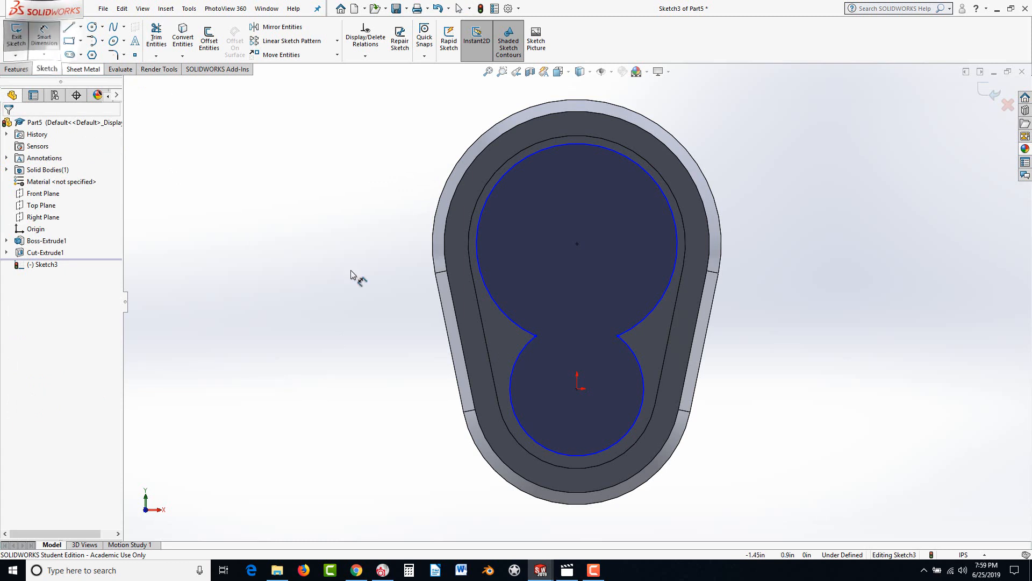
{"action": "left_click", "coordinate": [628, 434]}
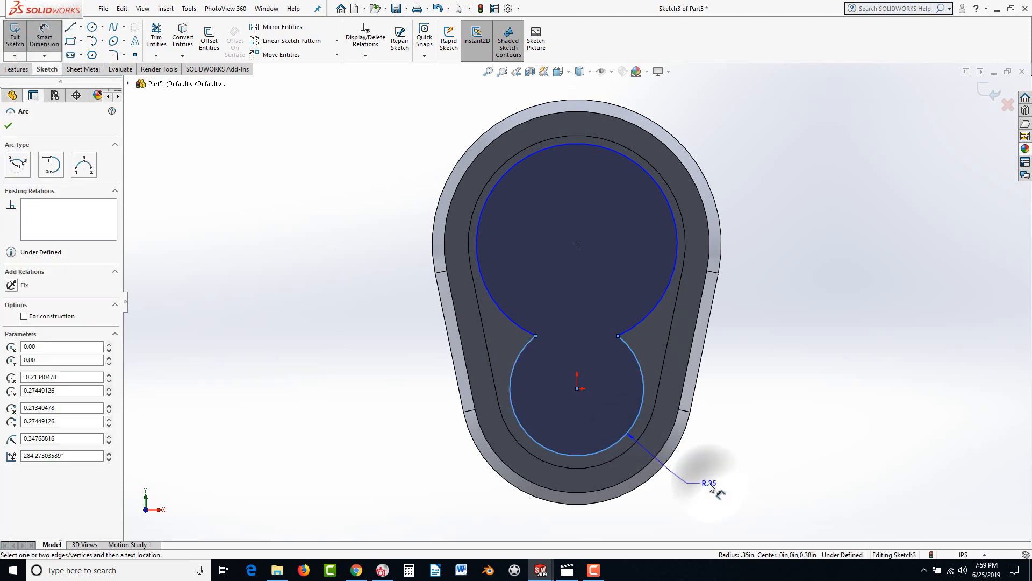
{"action": "left_click", "coordinate": [707, 485]}
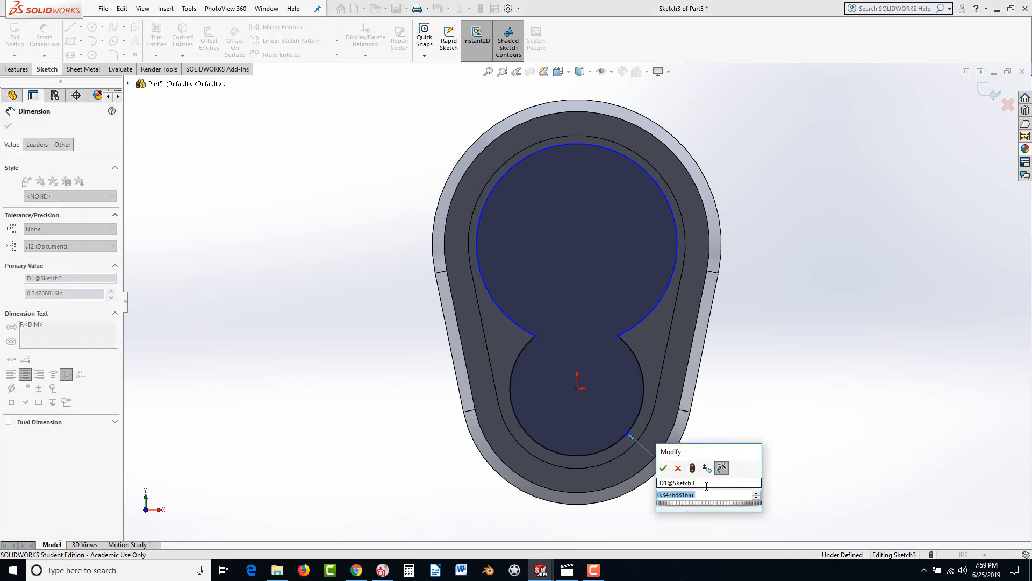
{"action": "type", "text": "0.35"}
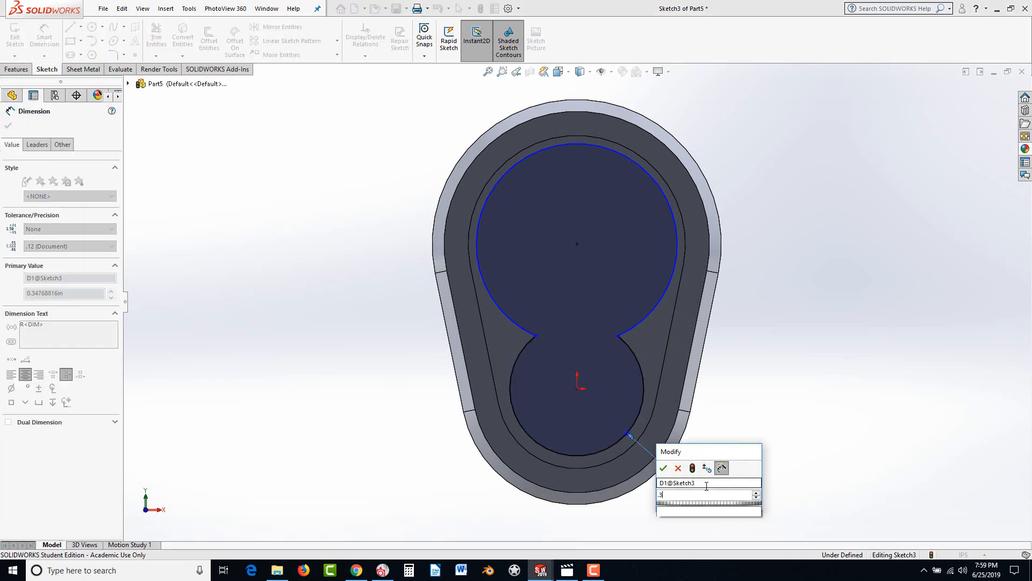
{"action": "key", "text": "Return"}
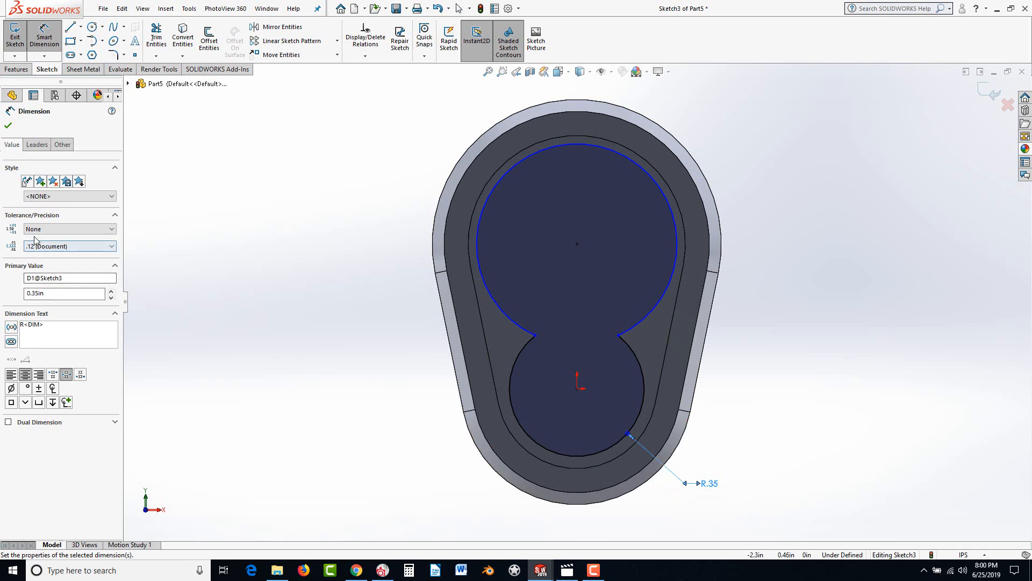
{"action": "left_click", "coordinate": [42, 140]}
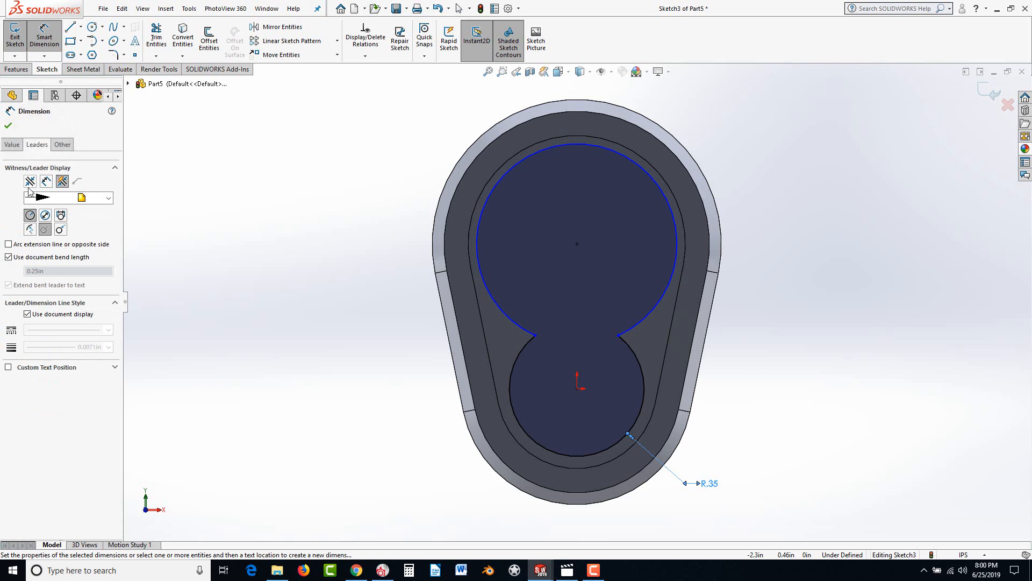
{"action": "left_click", "coordinate": [45, 216]}
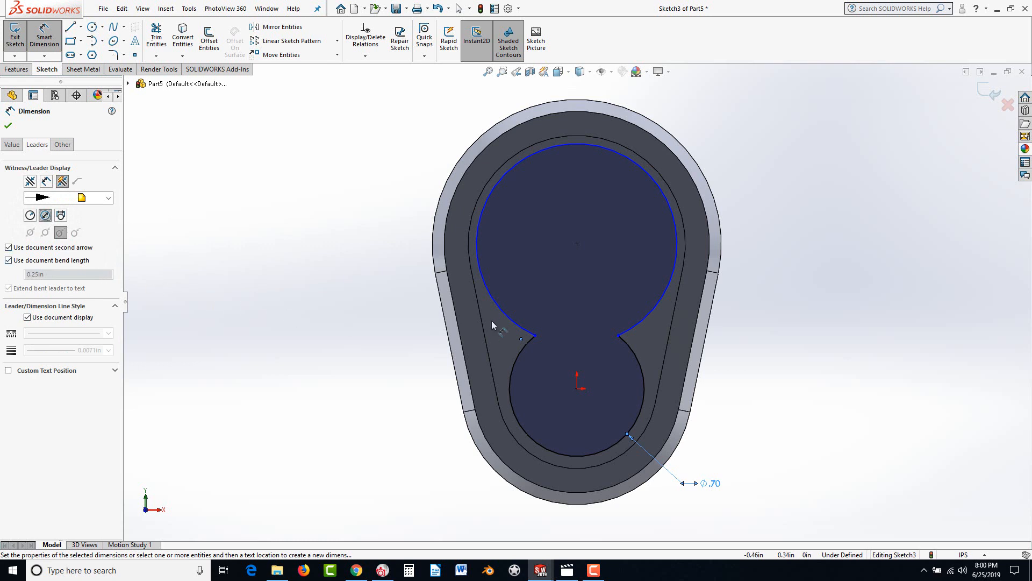
Dimension the upper arc with a radius of 0.5 in and display that dimension as a diameter
{"action": "left_click", "coordinate": [676, 223]}
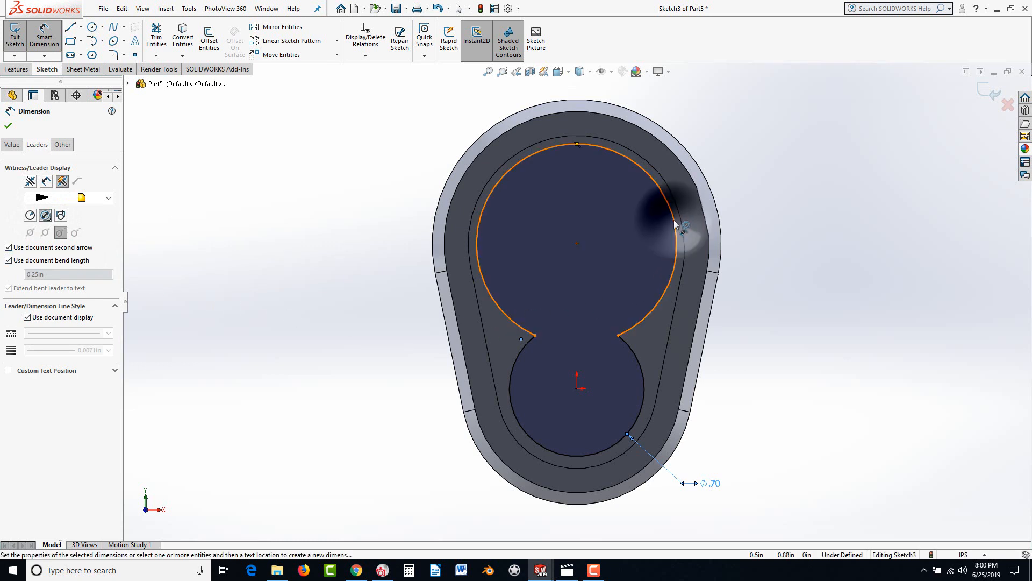
{"action": "left_click", "coordinate": [763, 102]}
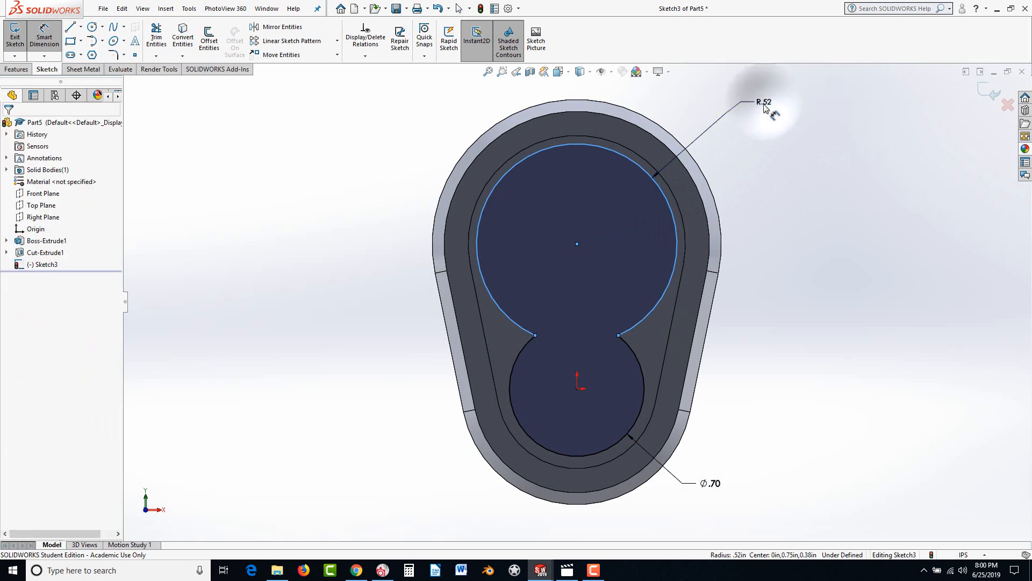
{"action": "type", "text": ".5"}
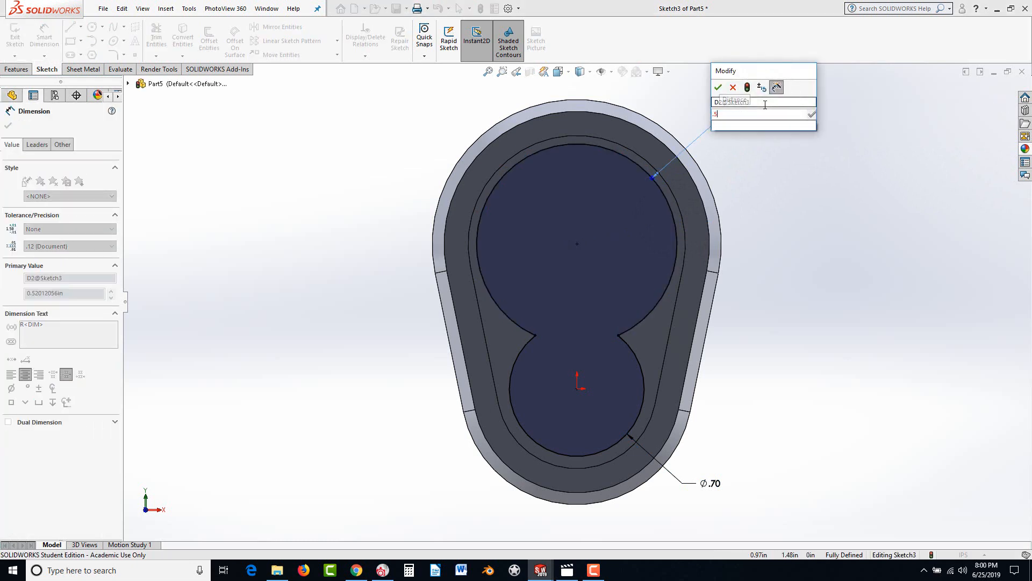
{"action": "key", "text": "Return"}
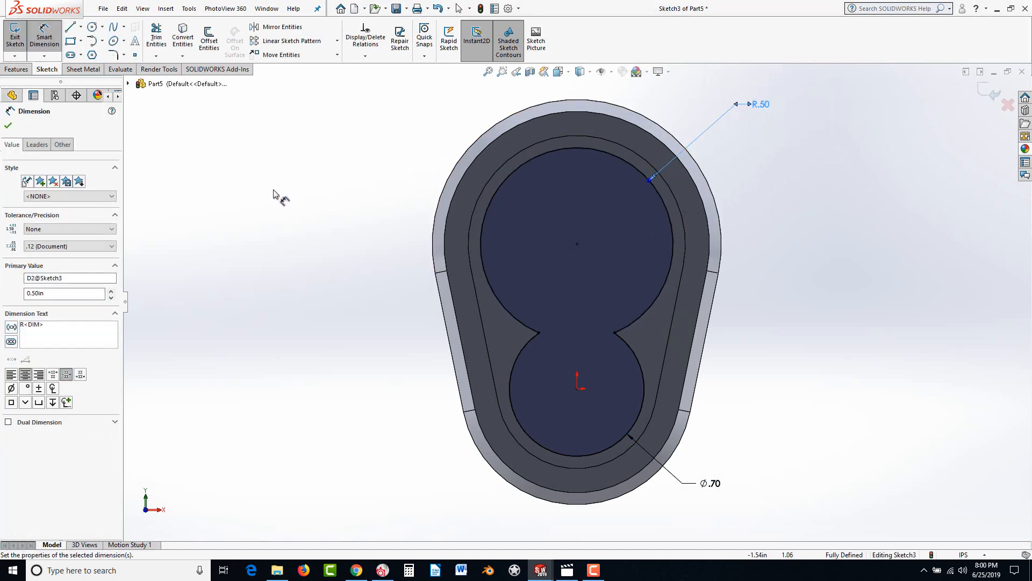
{"action": "left_click", "coordinate": [36, 144]}
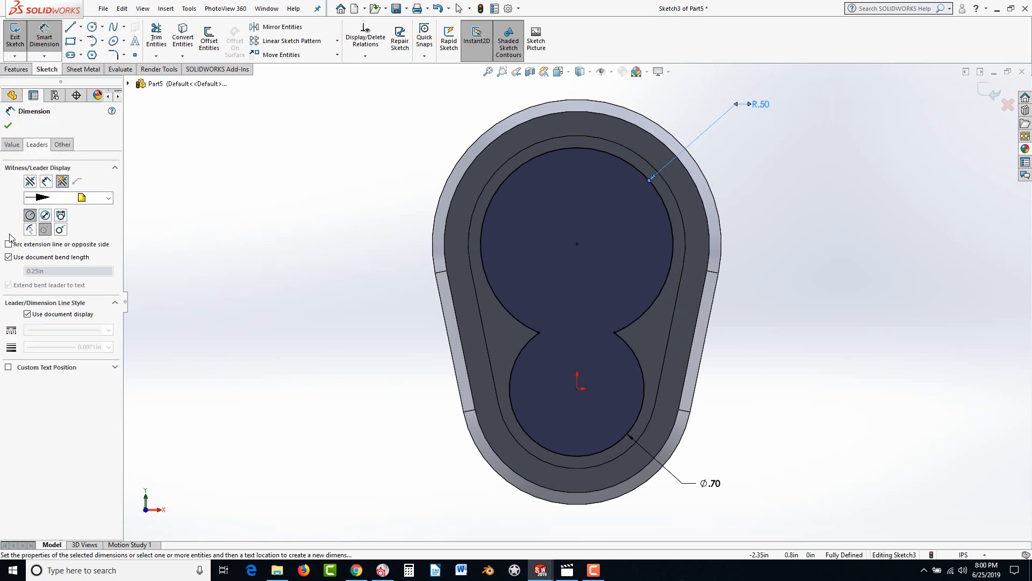
{"action": "left_click", "coordinate": [46, 216]}
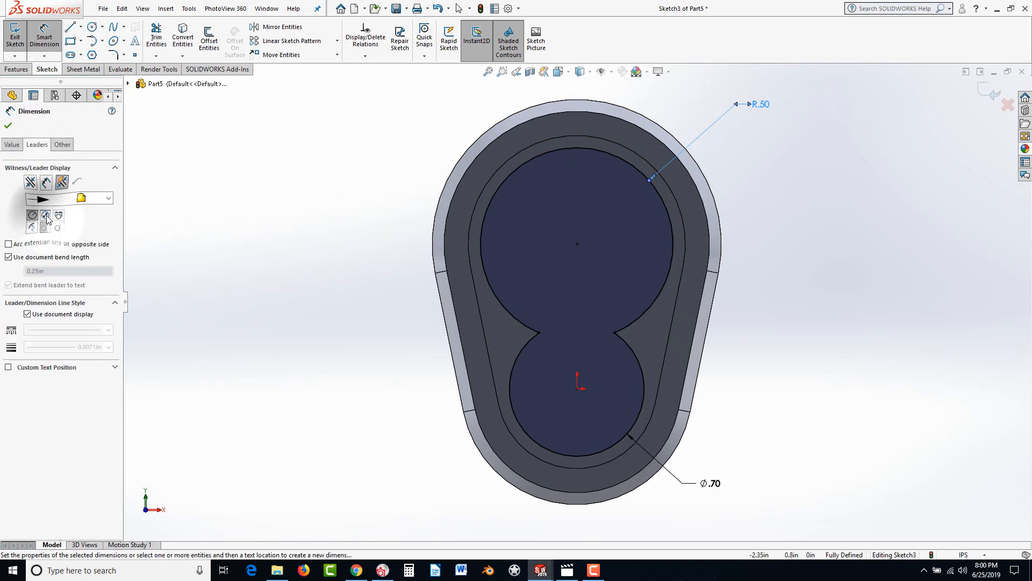
{"action": "left_click", "coordinate": [8, 125]}
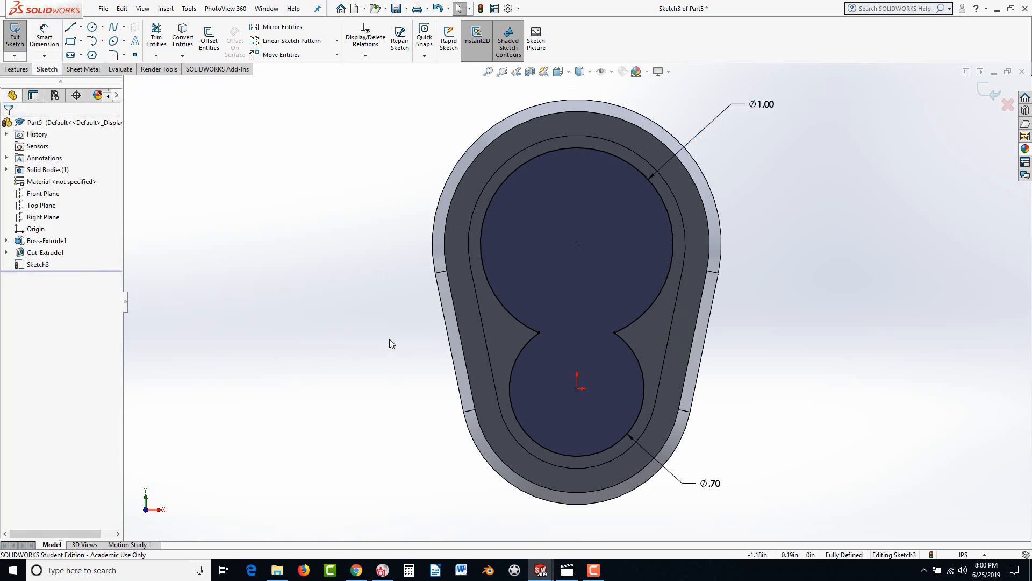
{"action": "left_click", "coordinate": [352, 319]}
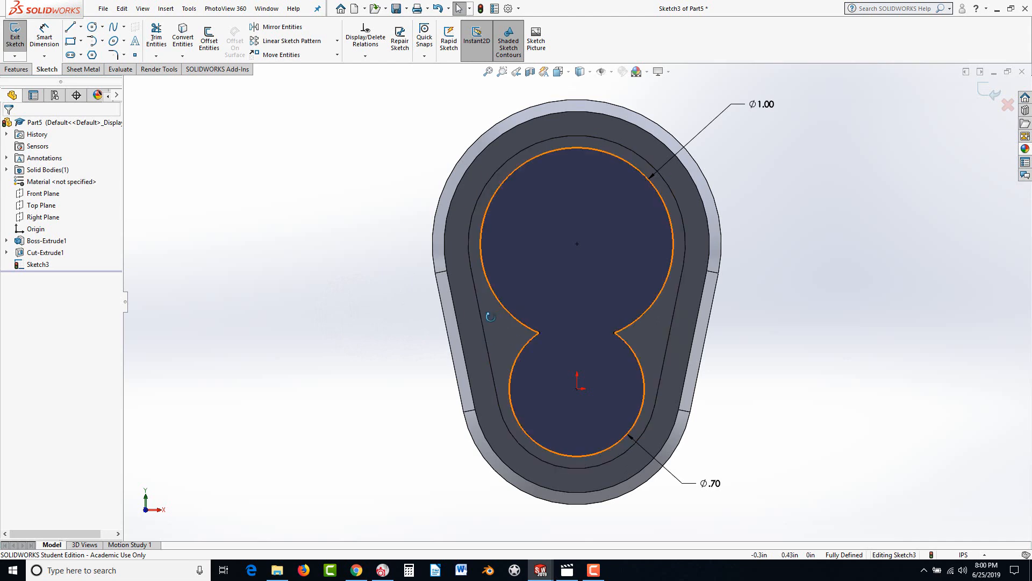
Cut-extrude the two-circle outline as a blind pocket 0.70 in deep from the sketch plane
{"action": "mouse_move", "coordinate": [437, 348]}
{"action": "middle_mouse_down"}
{"action": "mouse_move", "coordinate": [451, 356]}
{"action": "mouse_move", "coordinate": [482, 211]}
{"action": "middle_mouse_up"}
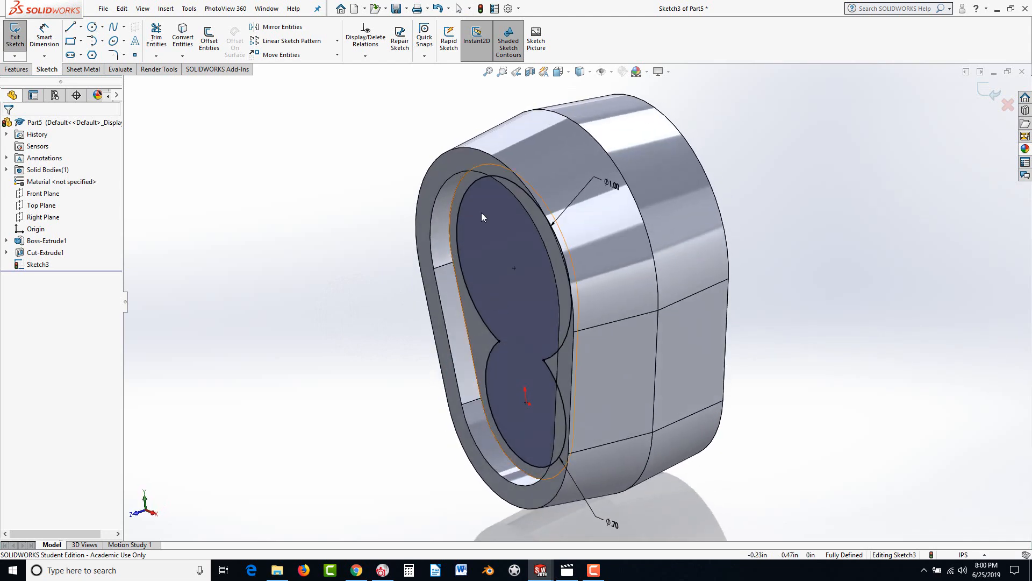
{"action": "left_click", "coordinate": [15, 69]}
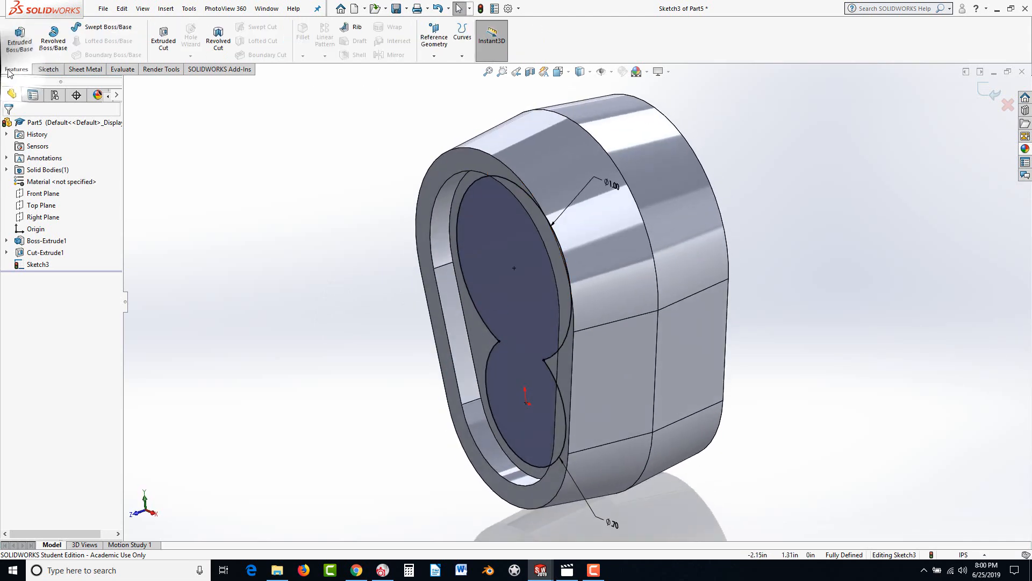
{"action": "left_click", "coordinate": [165, 41]}
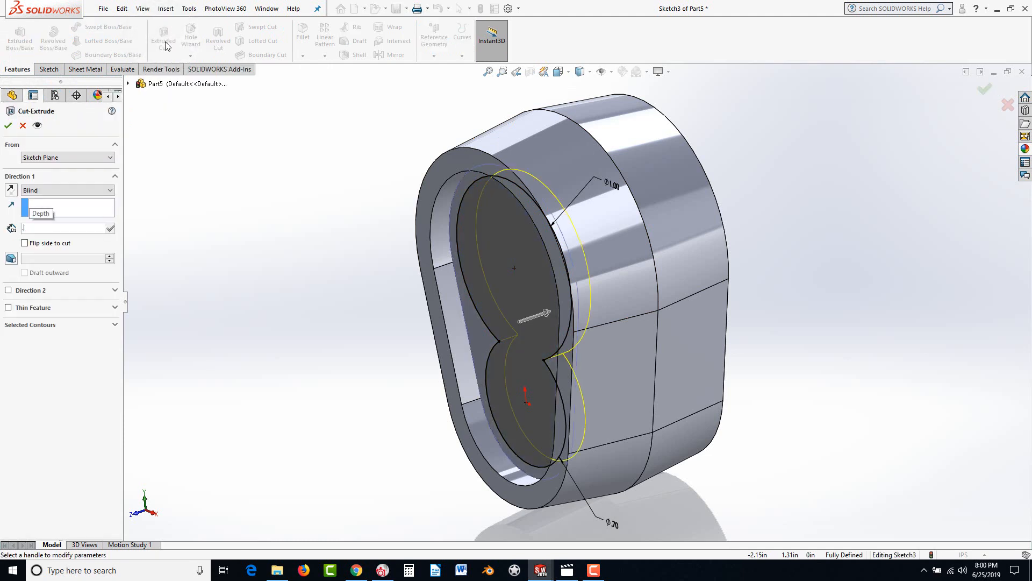
{"action": "type", "text": "0.7"}
{"action": "key", "text": "Return"}
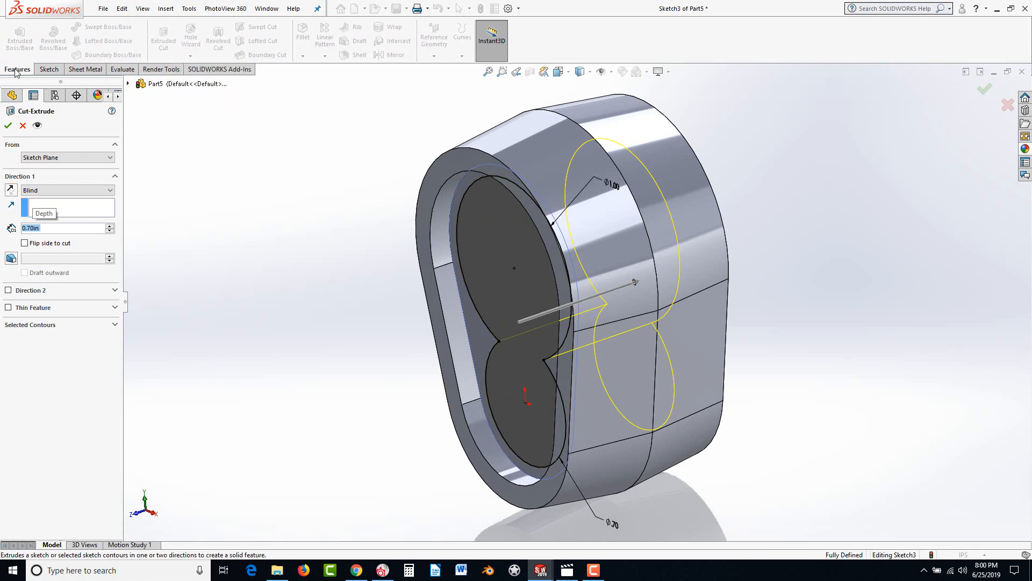
{"action": "left_click", "coordinate": [8, 126]}
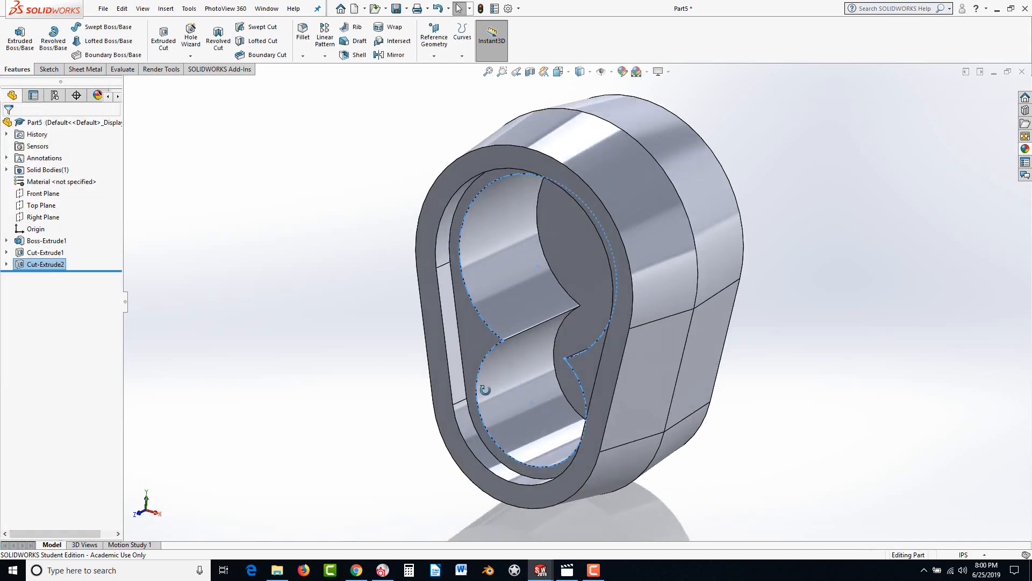
Start a new sketch on the floor of the two-circle pocket and orient the view normal to it
{"action": "middle_click_drag", "start_coordinate": [485, 389], "coordinate": [502, 376]}
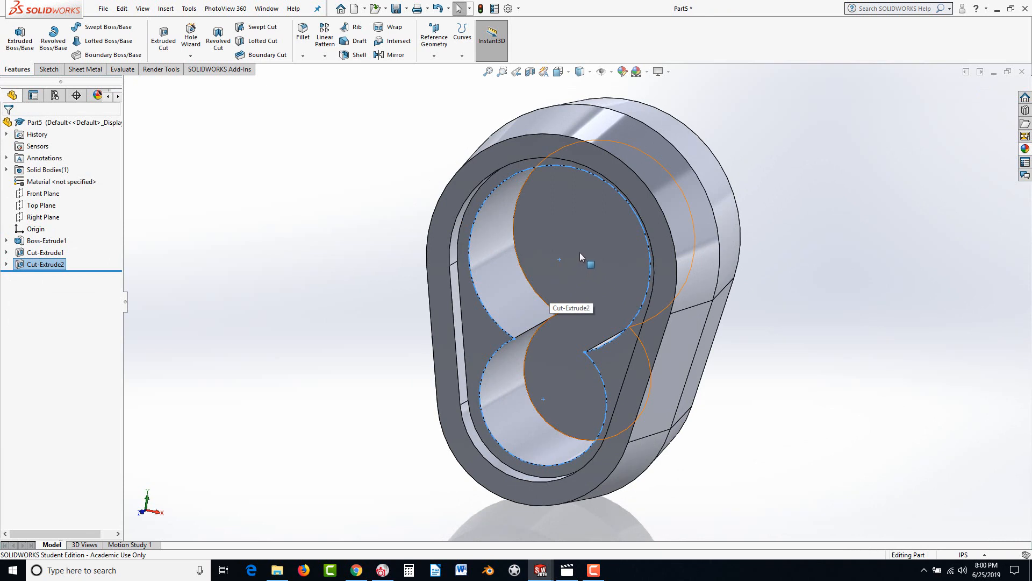
{"action": "left_click", "coordinate": [585, 252]}
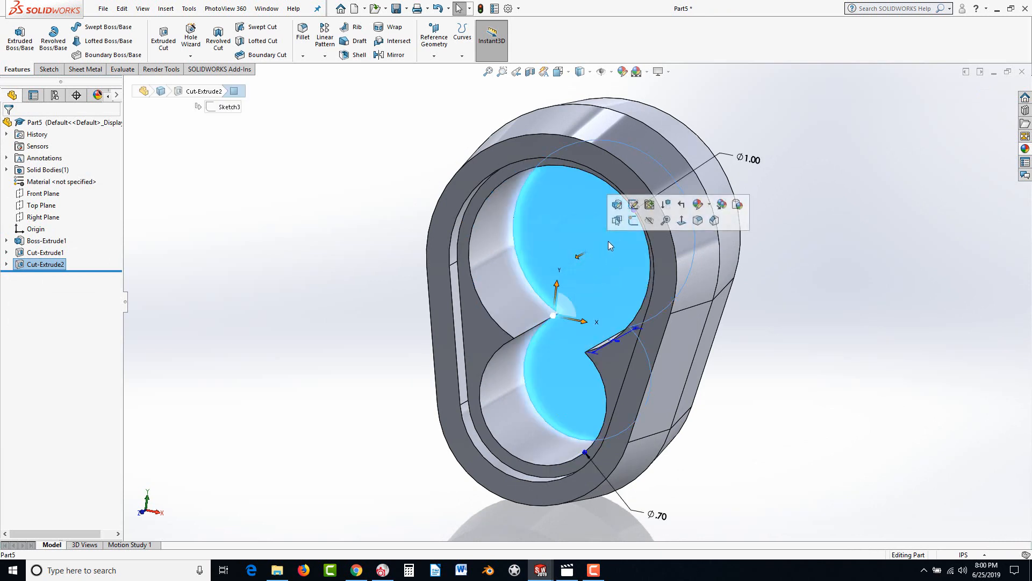
{"action": "left_click", "coordinate": [633, 220]}
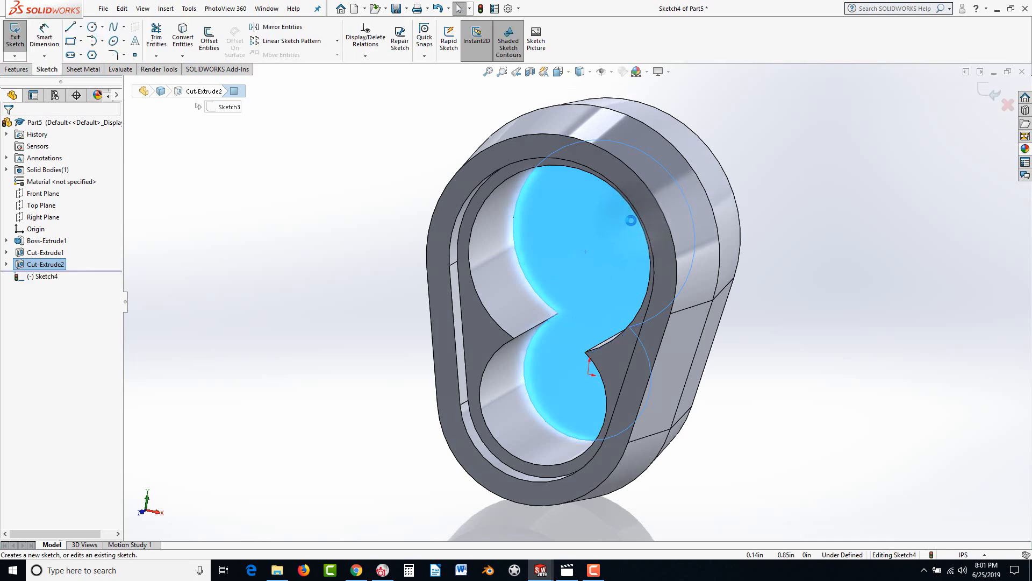
{"action": "key", "text": "space"}
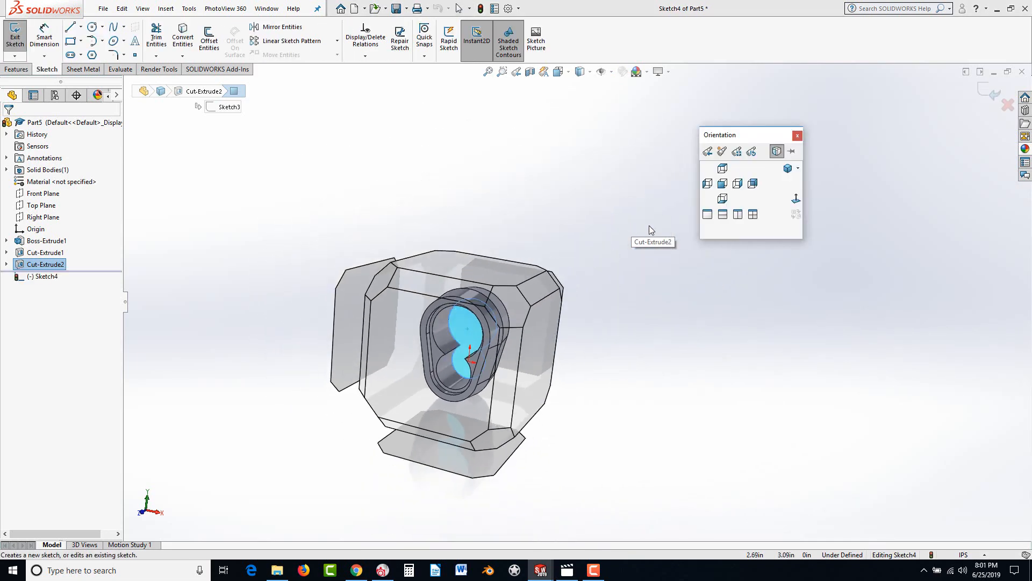
{"action": "left_click", "coordinate": [796, 198]}
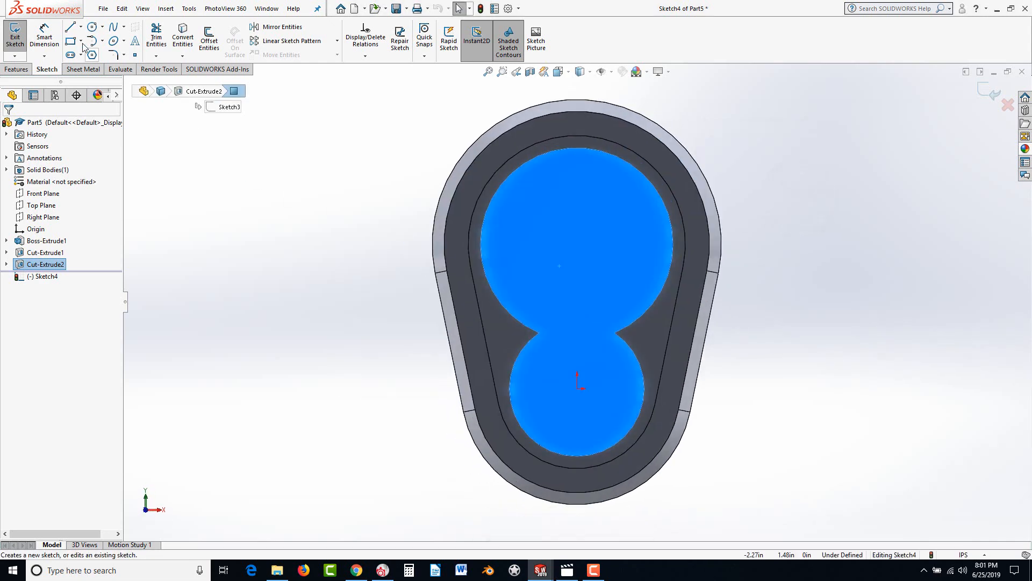
Sketch a circle of about 0.14 in radius at the origin and a similar one at the upper arc's center
{"action": "left_click", "coordinate": [92, 26]}
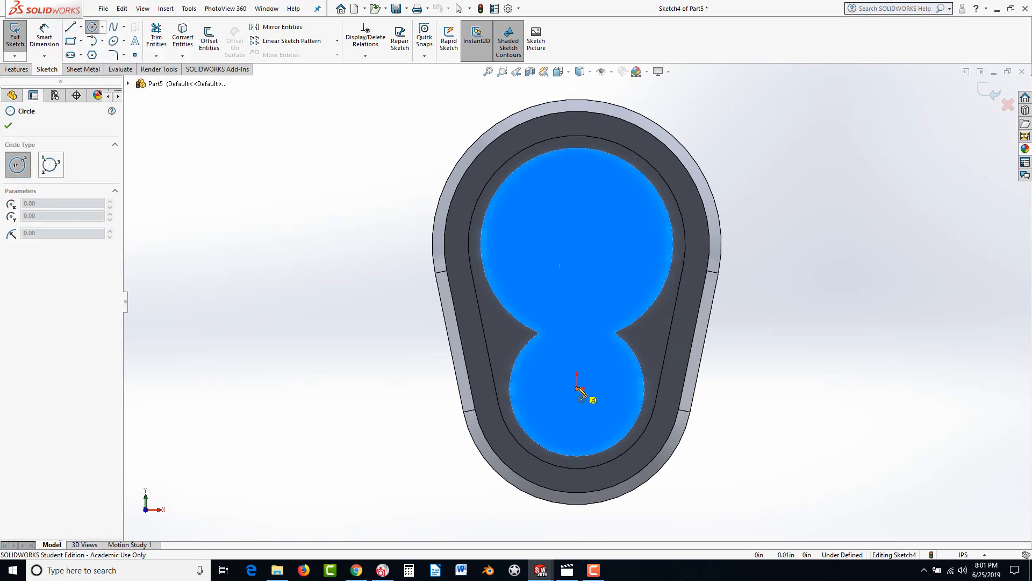
{"action": "left_click", "coordinate": [577, 387]}
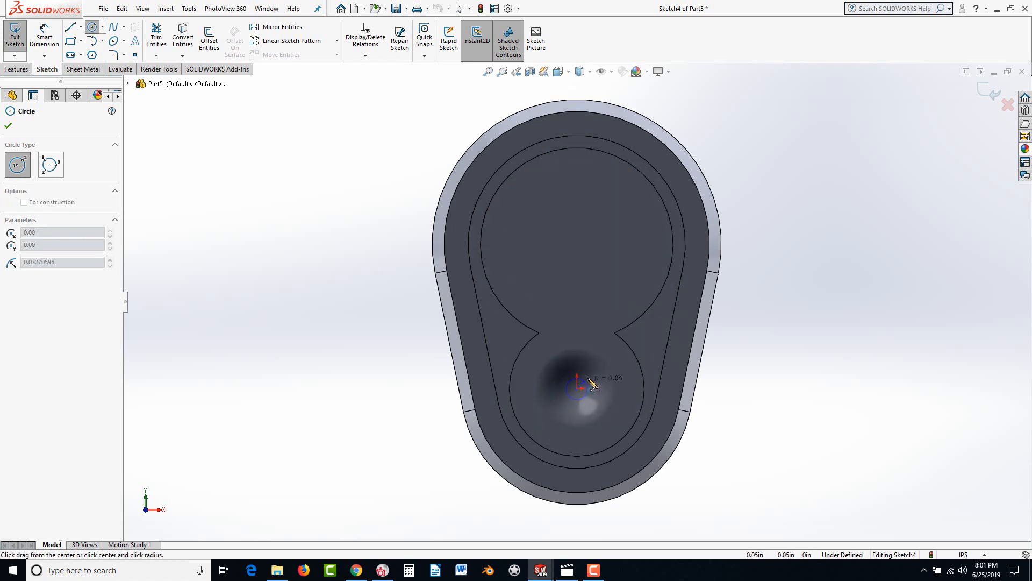
{"action": "left_click", "coordinate": [603, 381]}
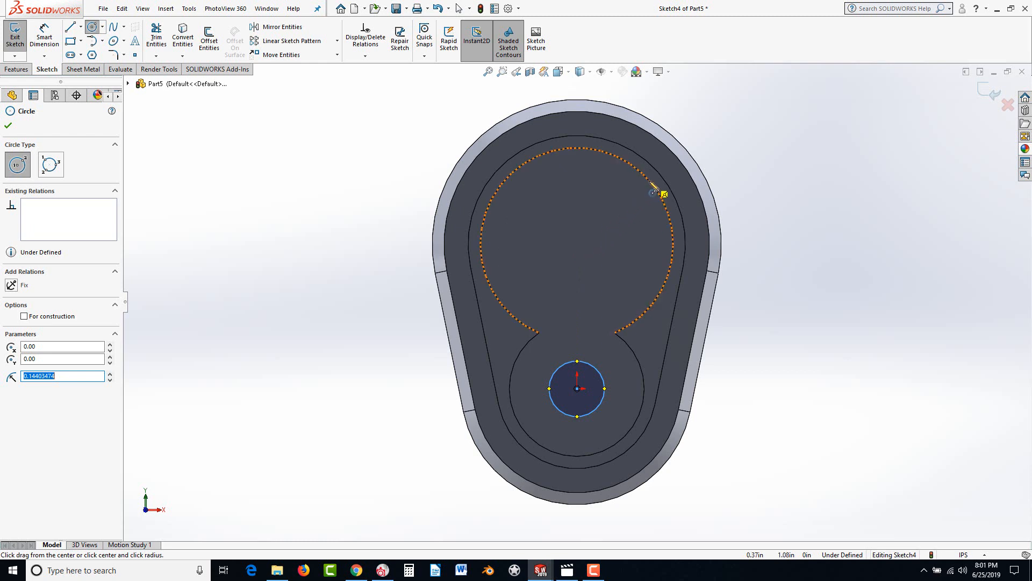
{"action": "mouse_move", "coordinate": [654, 189]}
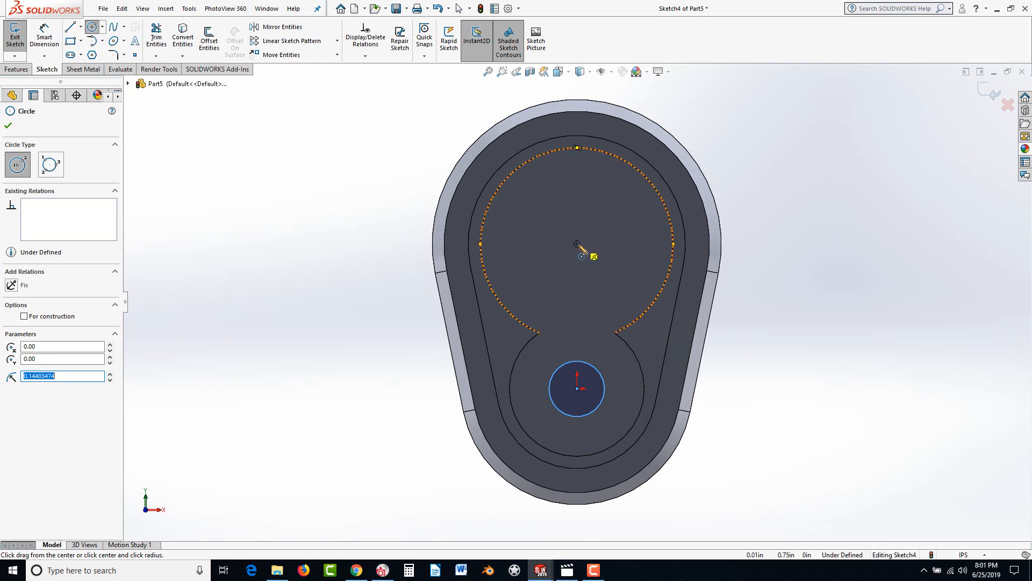
{"action": "left_click_drag", "start_coordinate": [577, 244], "coordinate": [602, 272]}
{"action": "key", "text": "Escape"}
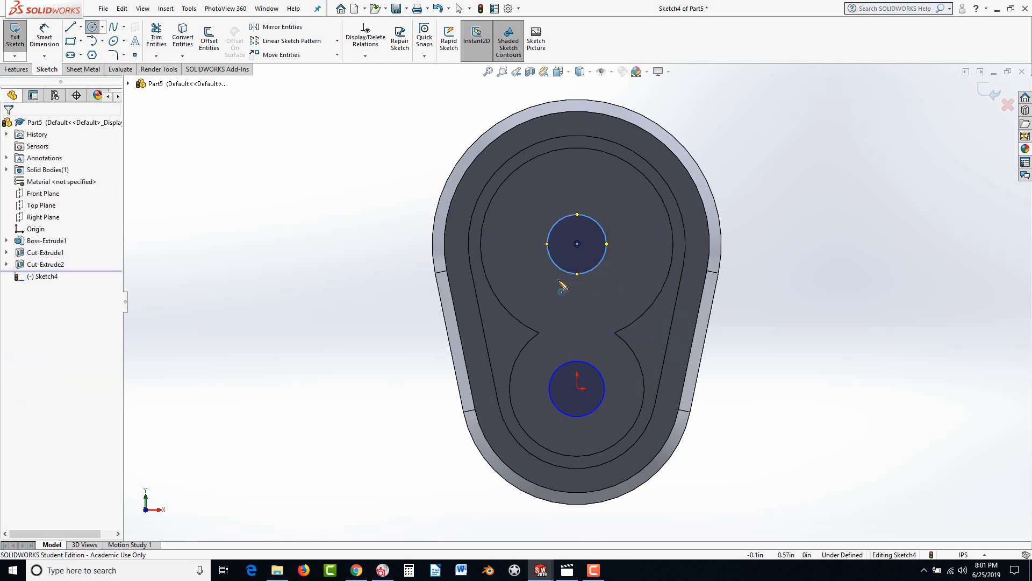
Dimension the lower circle at the origin with a diameter of 0.35 in
{"action": "left_click", "coordinate": [44, 37]}
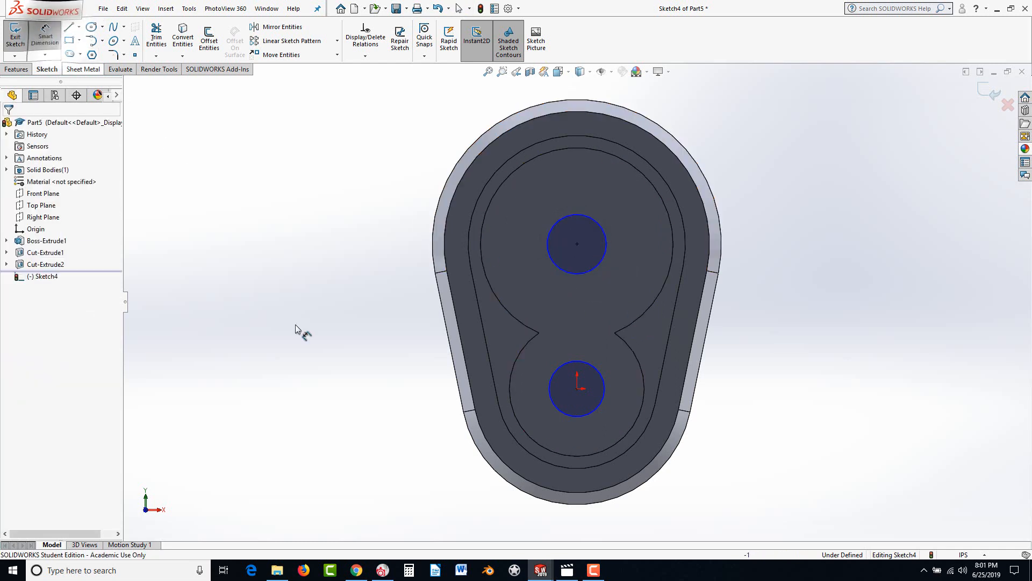
{"action": "left_click", "coordinate": [597, 410]}
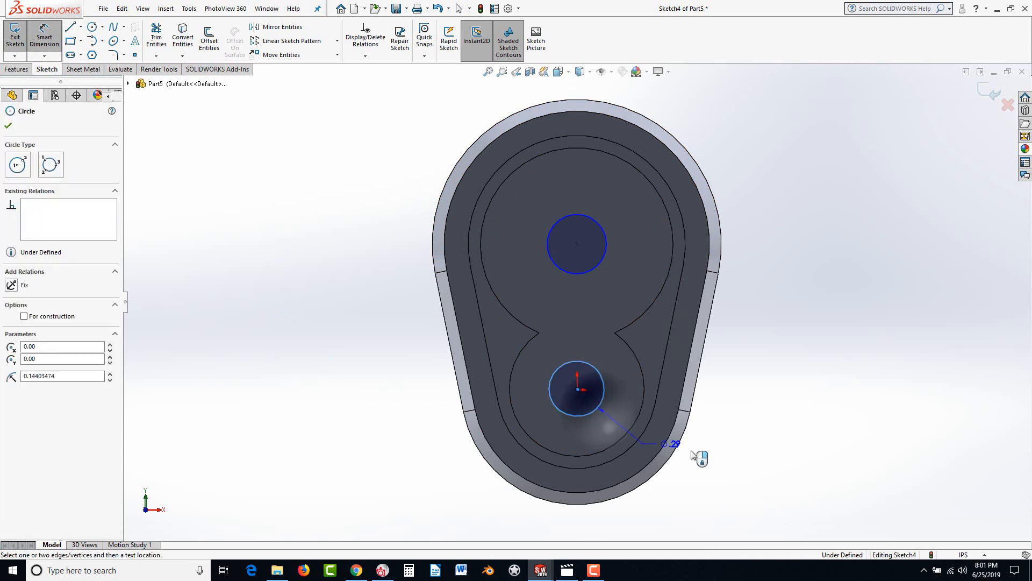
{"action": "left_click", "coordinate": [722, 462]}
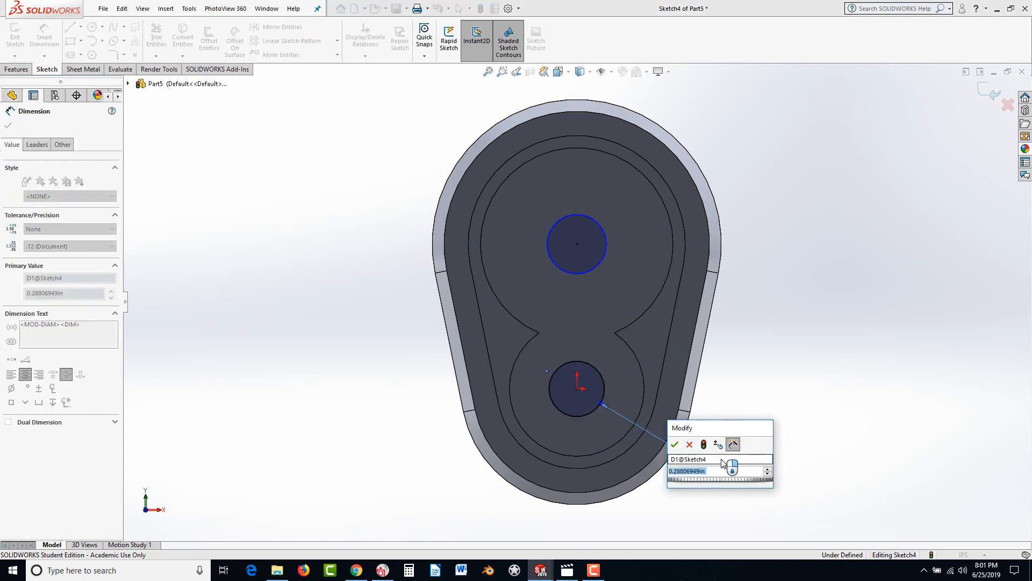
{"action": "key", "text": "BackSpace"}
{"action": "type", "text": ".35"}
{"action": "key", "text": "Return"}
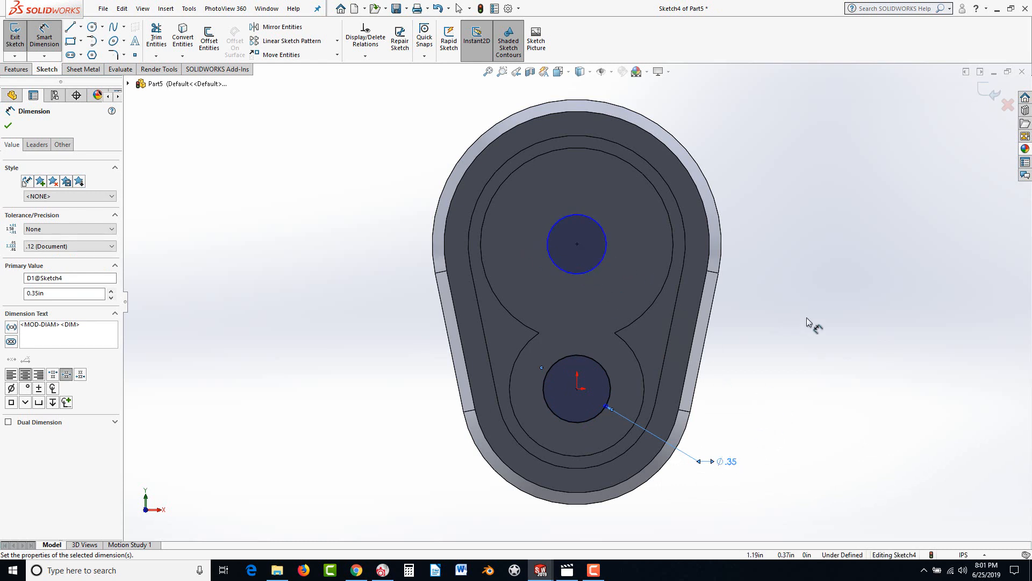
{"action": "key", "text": "Escape"}
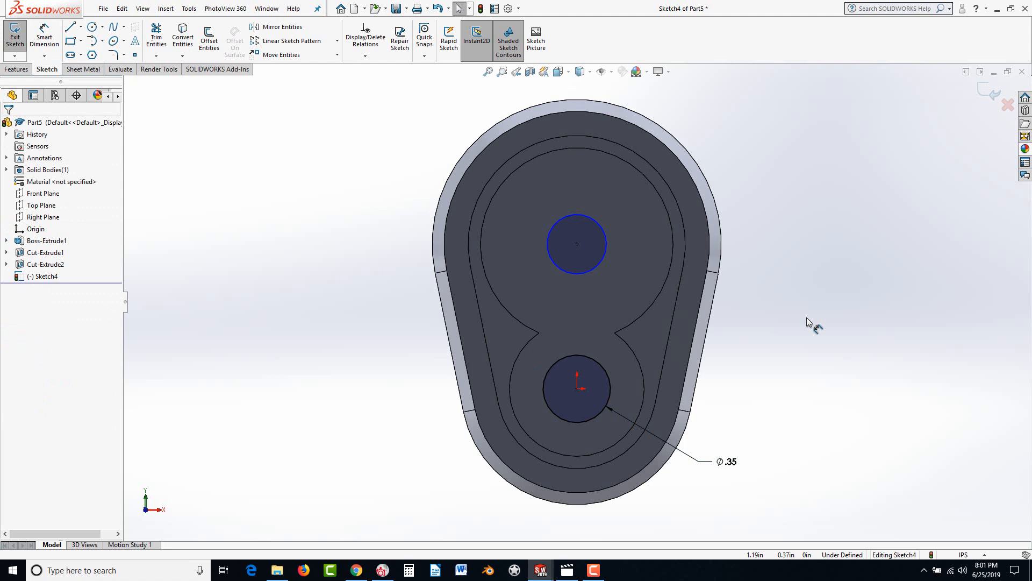
Add an Equal relation between the lower and upper sketch circles
{"action": "left_click", "coordinate": [609, 376]}
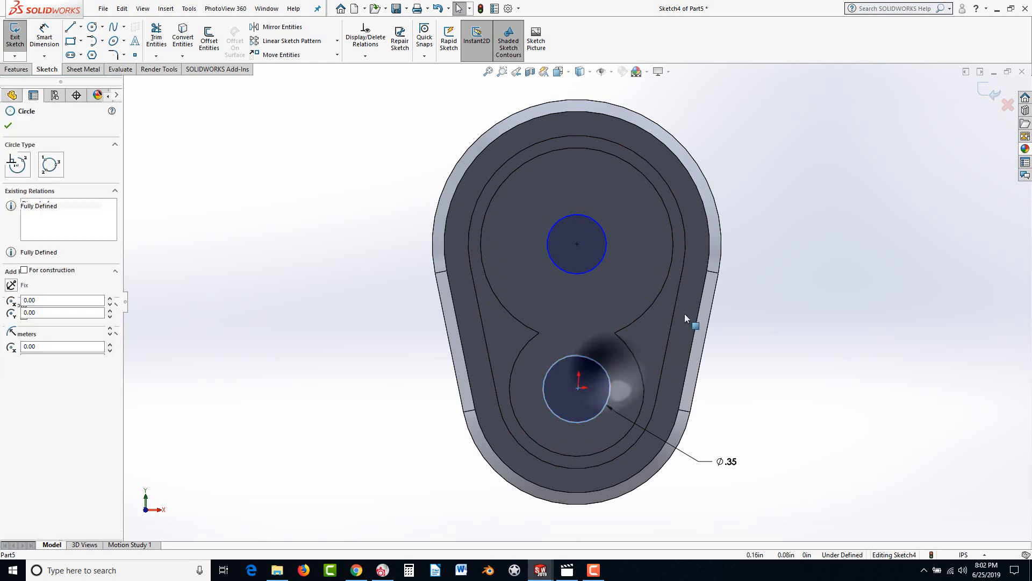
{"action": "left_click", "coordinate": [598, 262], "text": "ctrl"}
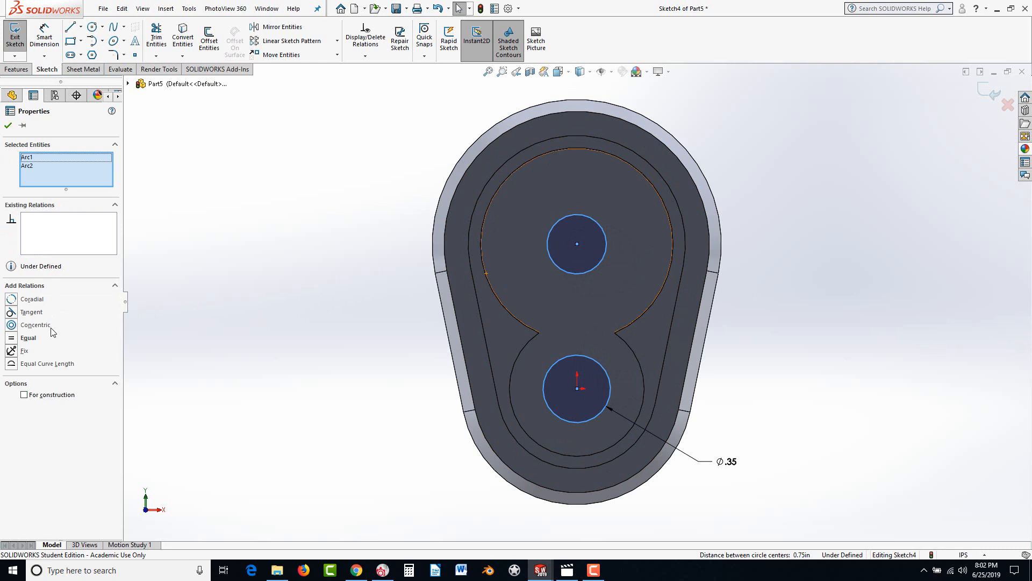
{"action": "left_click", "coordinate": [23, 338]}
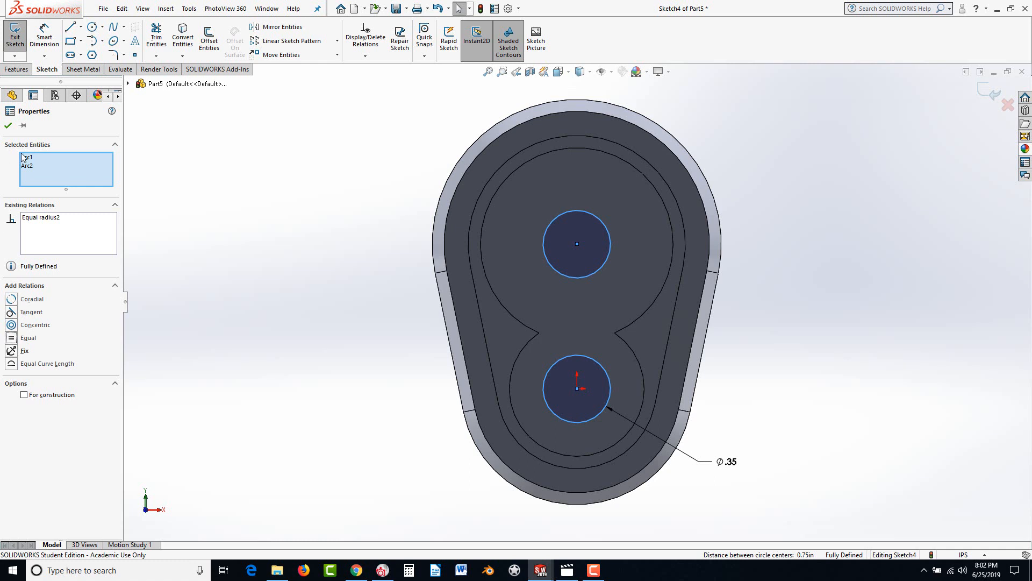
{"action": "left_click", "coordinate": [8, 127]}
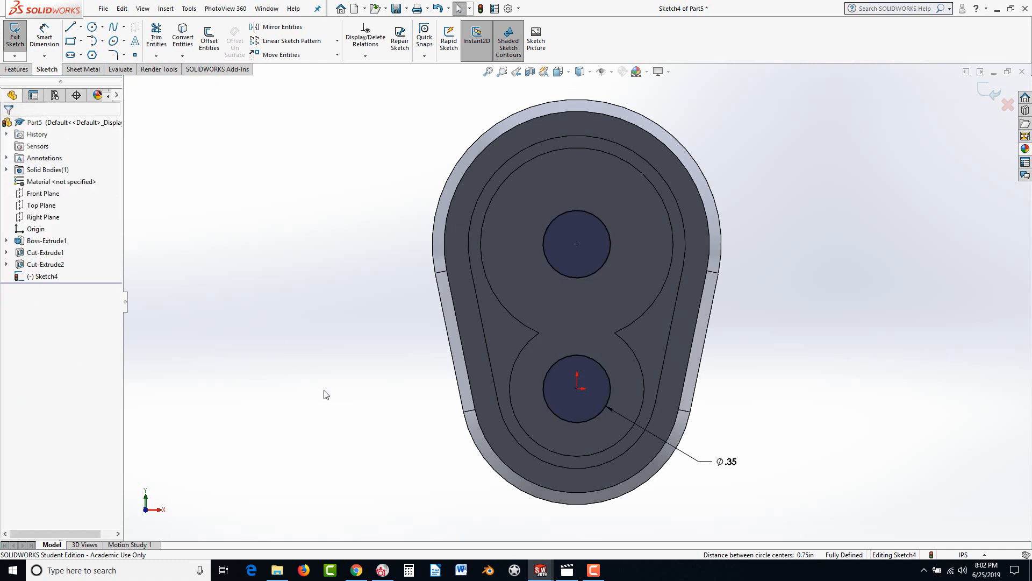
Add the note "2 PLCS." on a second line of the lower circle's diameter dimension text
{"action": "middle_click_drag", "start_coordinate": [347, 388], "coordinate": [336, 362]}
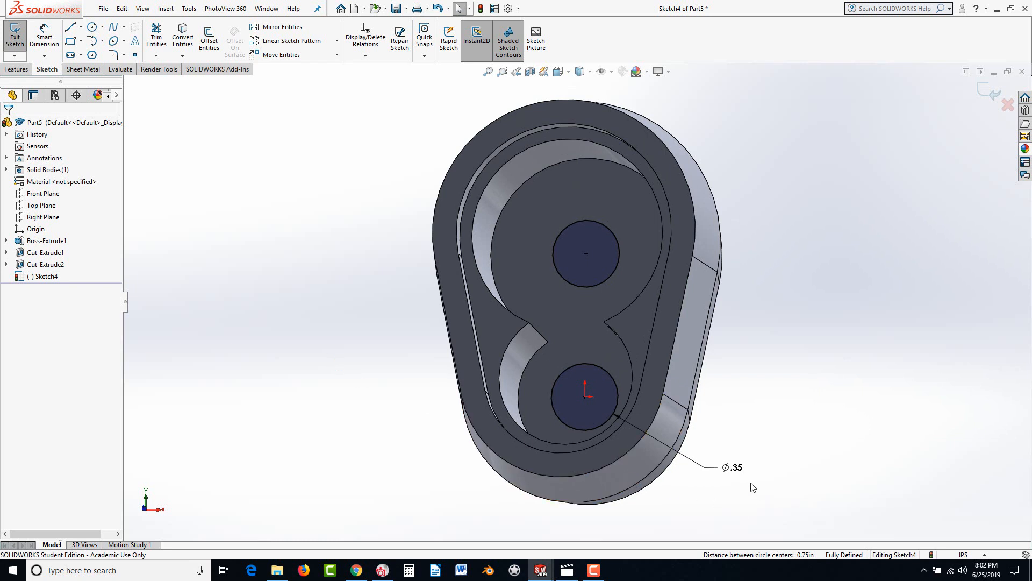
{"action": "left_click", "coordinate": [710, 471]}
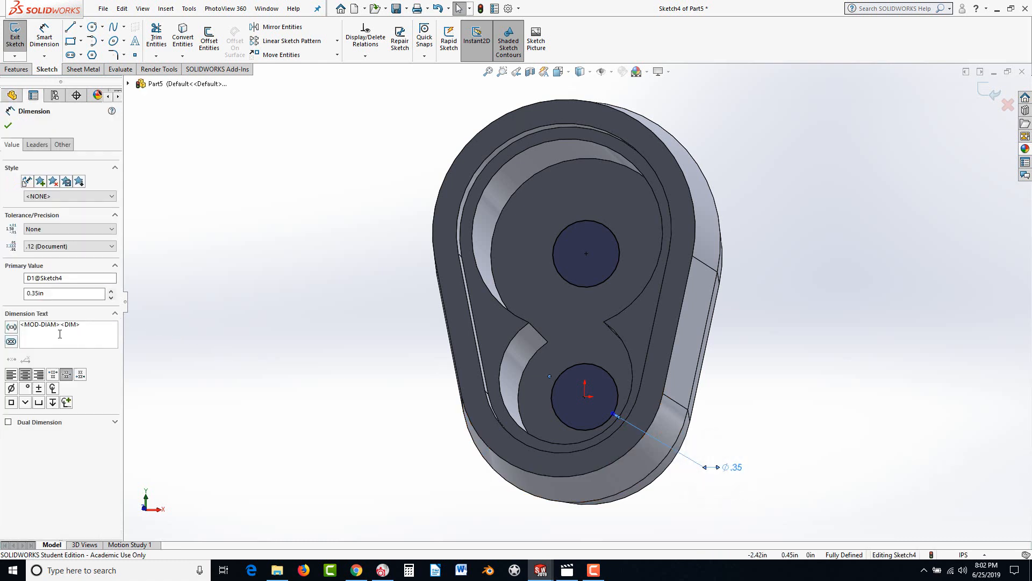
{"action": "left_click", "coordinate": [93, 324]}
{"action": "key", "text": "Return"}
{"action": "type", "text": "2 PLCS."}
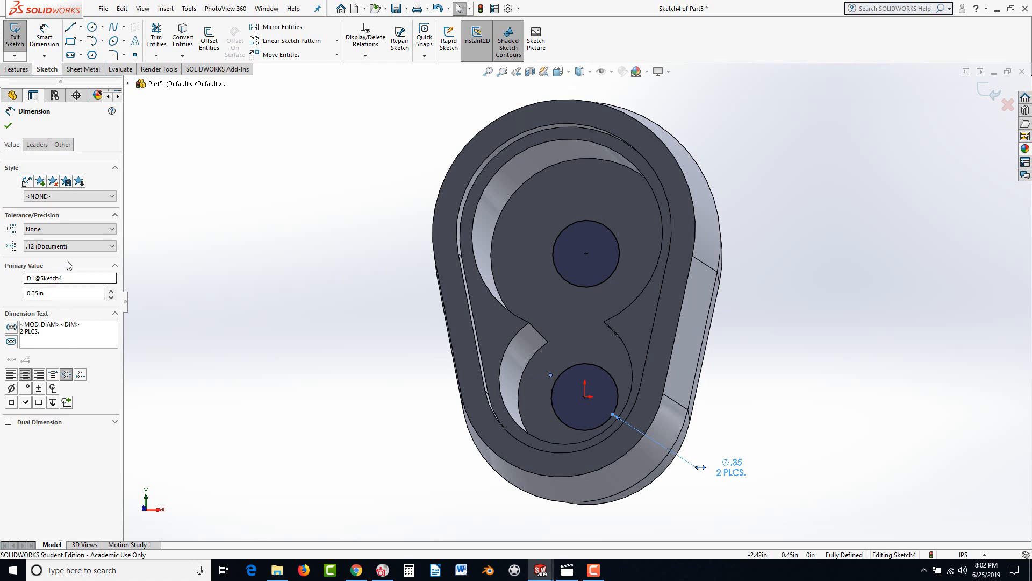
Give the lower circle's diameter dimension a bilateral tolerance and three-decimal (.123) precision
{"action": "left_click", "coordinate": [55, 229]}
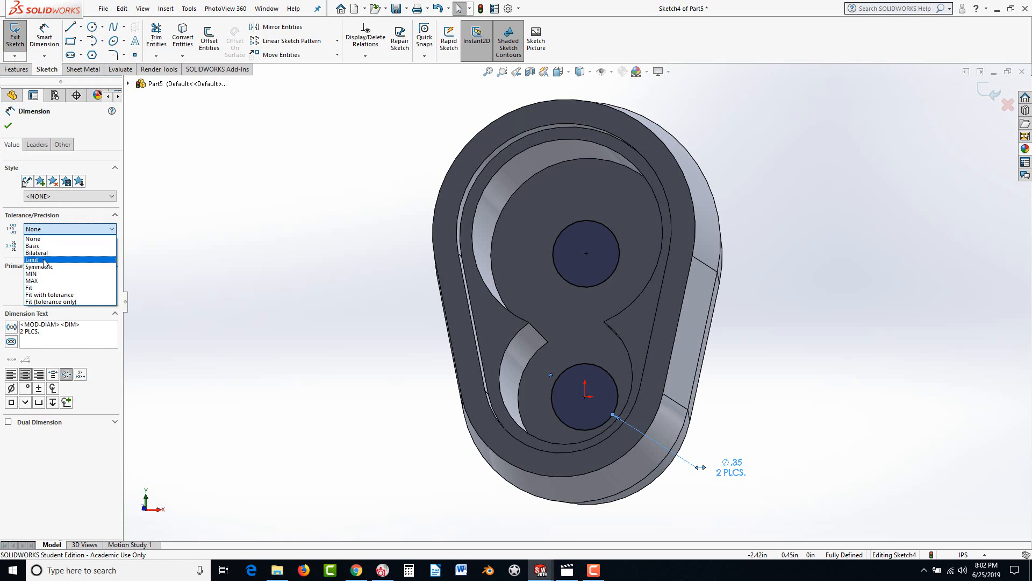
{"action": "left_click", "coordinate": [47, 253]}
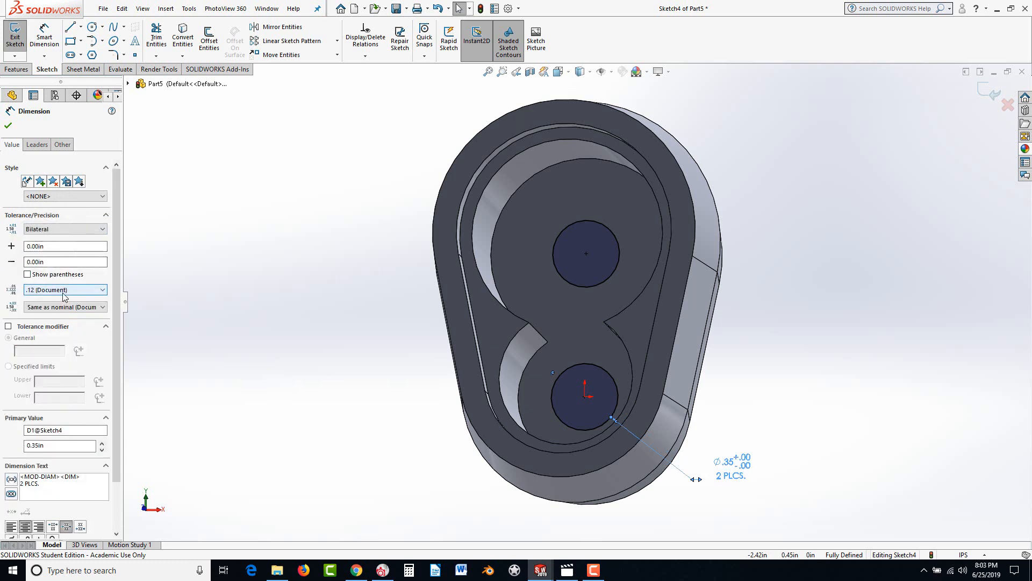
{"action": "left_click", "coordinate": [40, 289]}
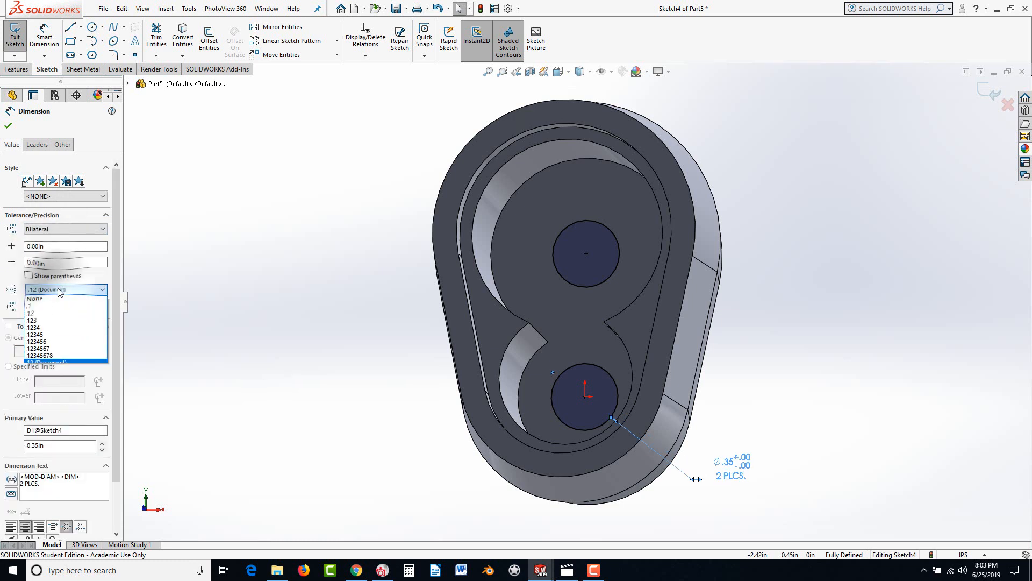
{"action": "left_click", "coordinate": [31, 320]}
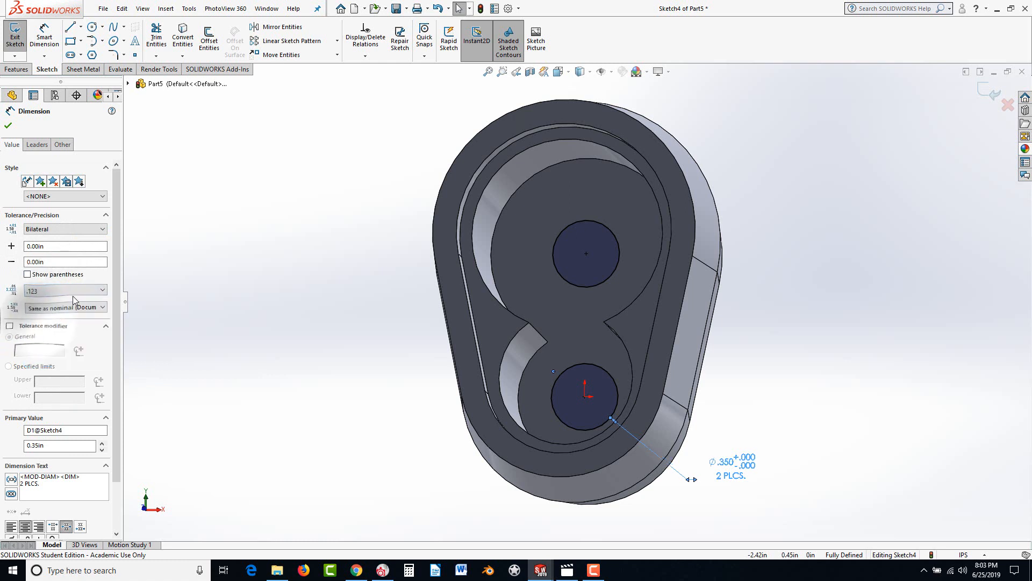
Set the circle diameter's tolerance limits to +0.005 in and -0.007 in
{"action": "left_click", "coordinate": [39, 261]}
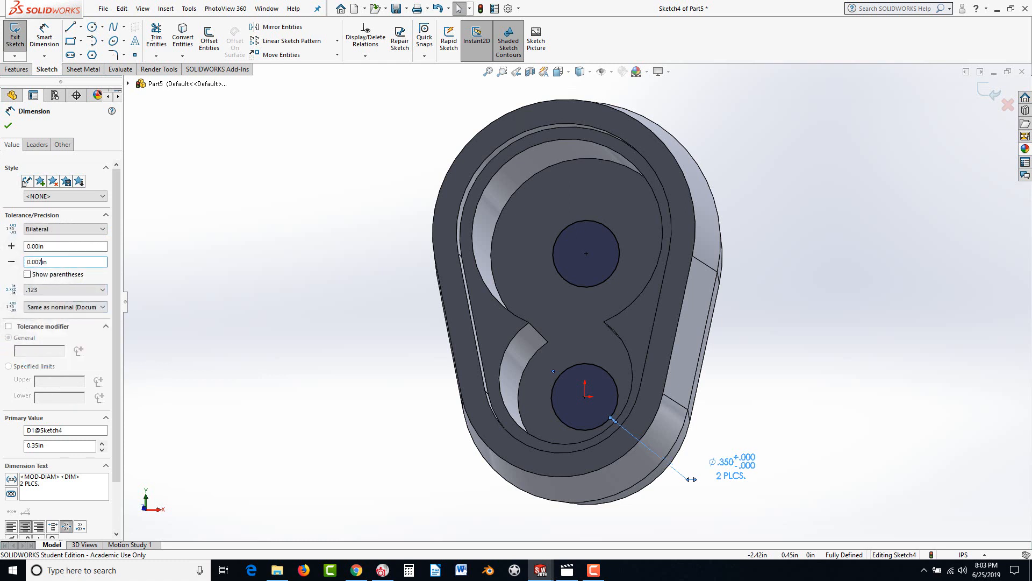
{"action": "type", "text": "7"}
{"action": "left_click", "coordinate": [39, 246]}
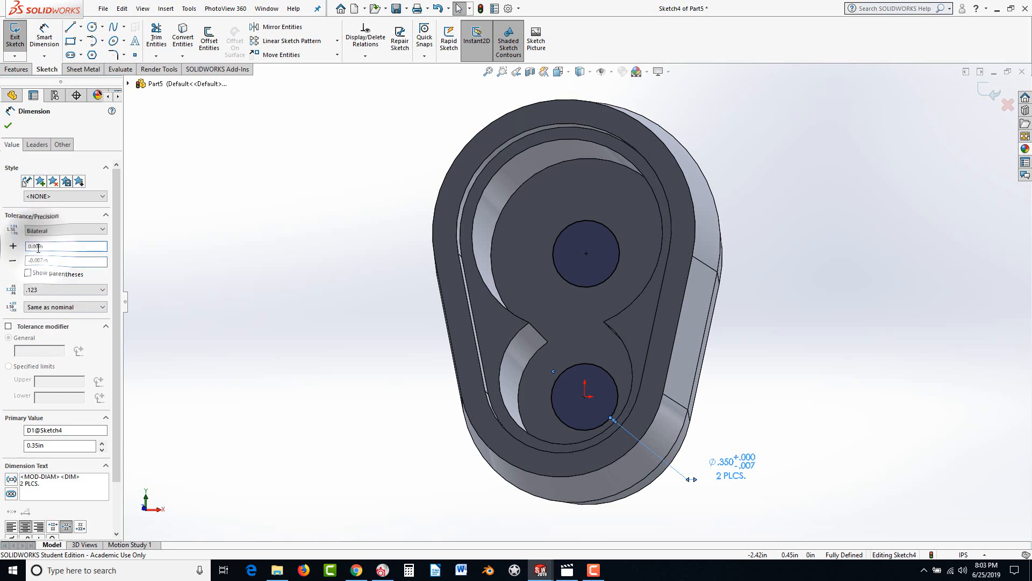
{"action": "type", "text": "5"}
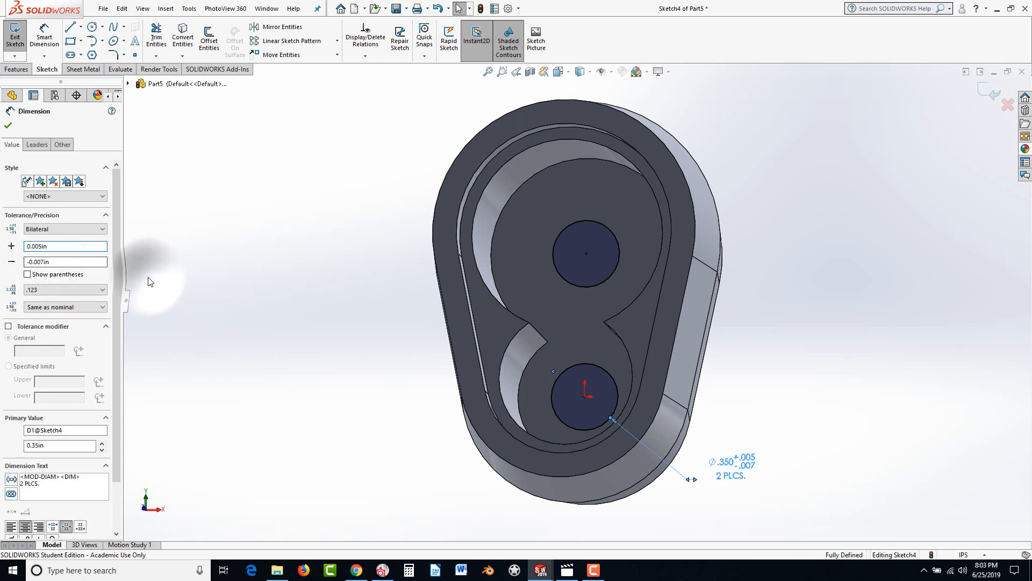
{"action": "left_click", "coordinate": [153, 276]}
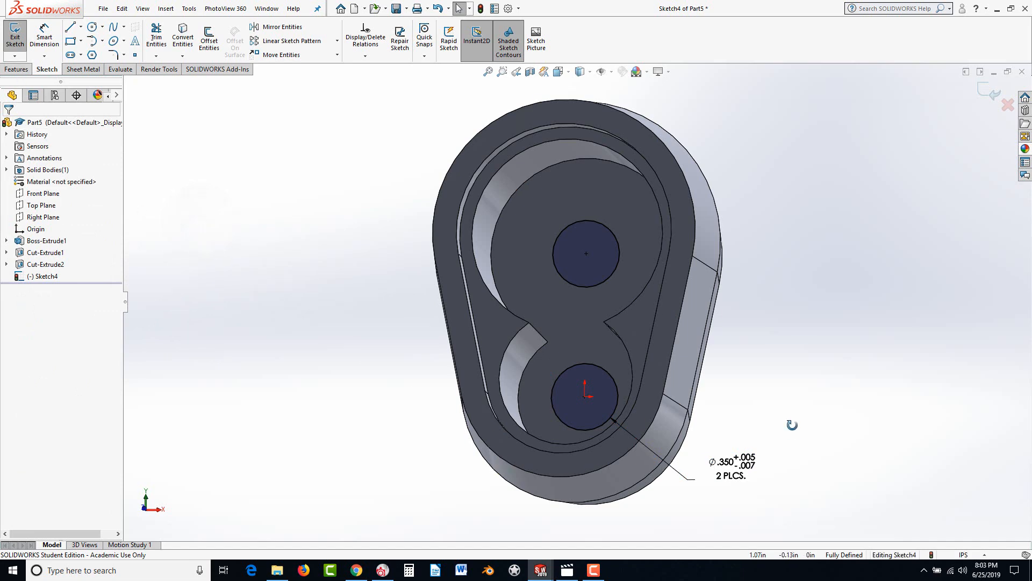
Cut-extrude the two pocket-floor circles Through All to make two holes in the body
{"action": "middle_click_drag", "start_coordinate": [792, 425], "coordinate": [788, 369]}
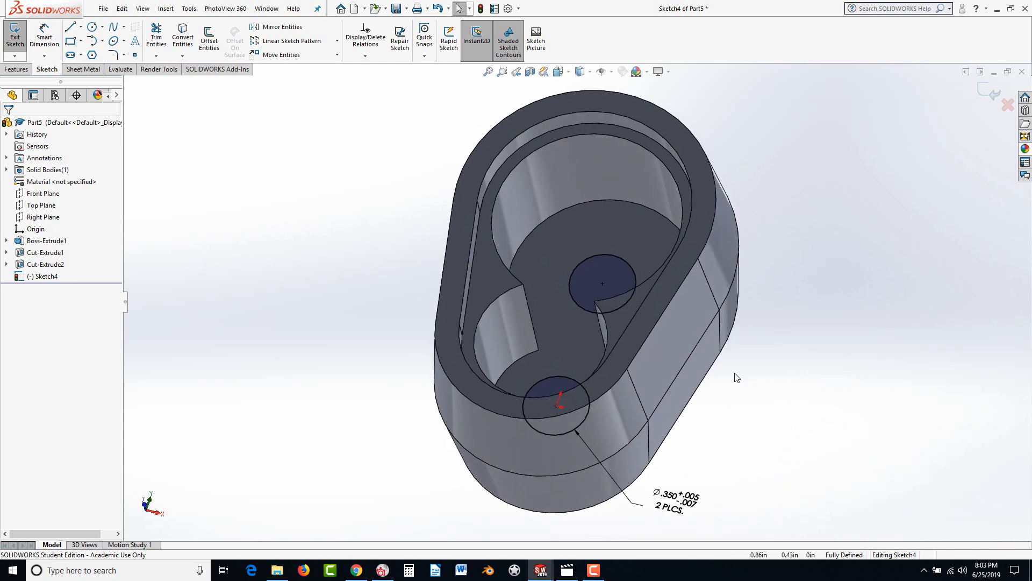
{"action": "middle_click_drag", "start_coordinate": [432, 264], "coordinate": [413, 252]}
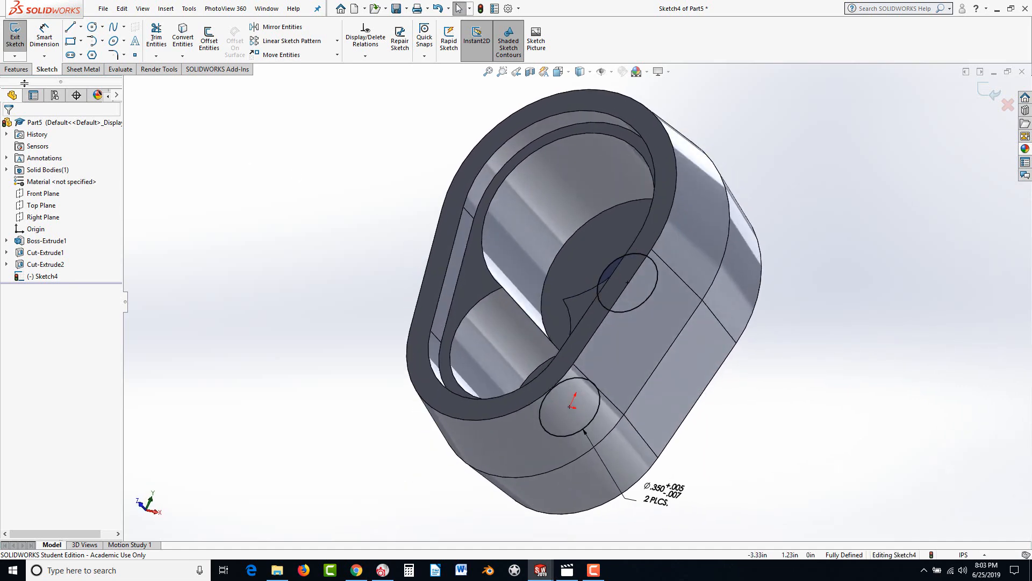
{"action": "left_click", "coordinate": [17, 68]}
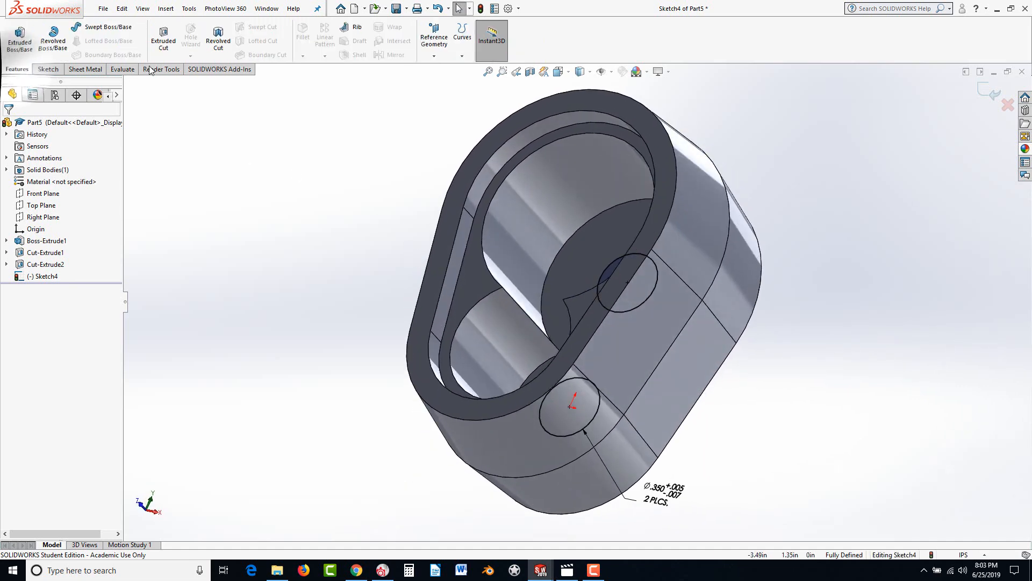
{"action": "left_click", "coordinate": [164, 38]}
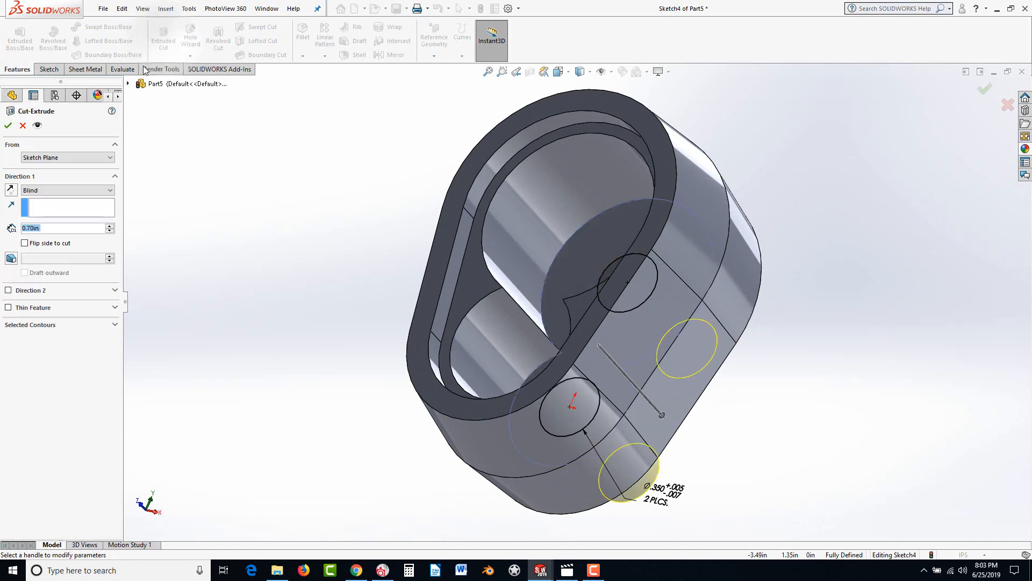
{"action": "left_click", "coordinate": [40, 190]}
{"action": "left_click", "coordinate": [41, 207]}
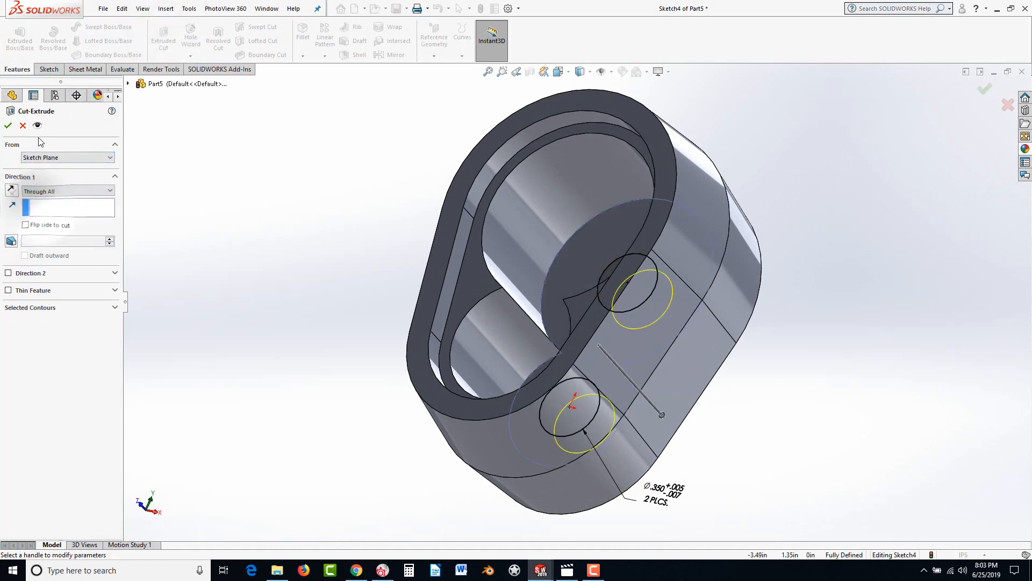
{"action": "left_click", "coordinate": [8, 126]}
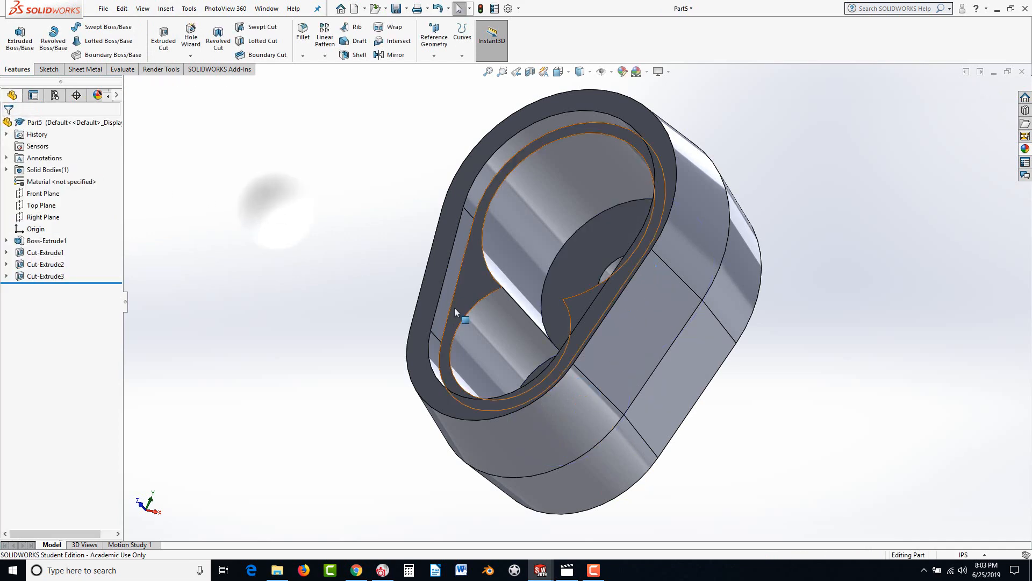
Fillet the body's outer upper rim edge and outer bottom edge with a 0.125 in radius, using tangent propagation
{"action": "middle_click_drag", "start_coordinate": [454, 307], "coordinate": [424, 301]}
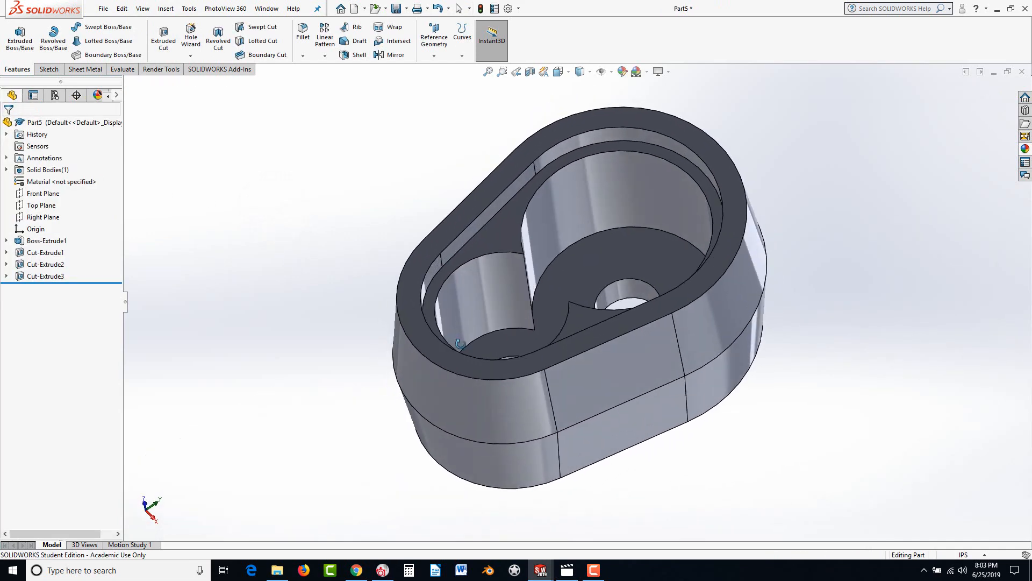
{"action": "left_click", "coordinate": [303, 36]}
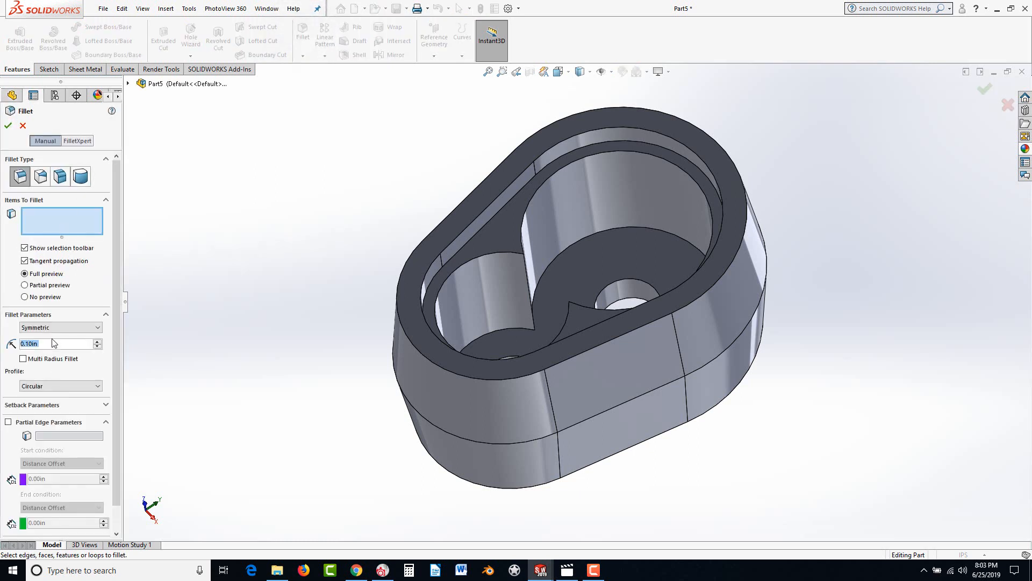
{"action": "type", "text": "0.125"}
{"action": "key", "text": "Return"}
{"action": "left_click", "coordinate": [618, 335]}
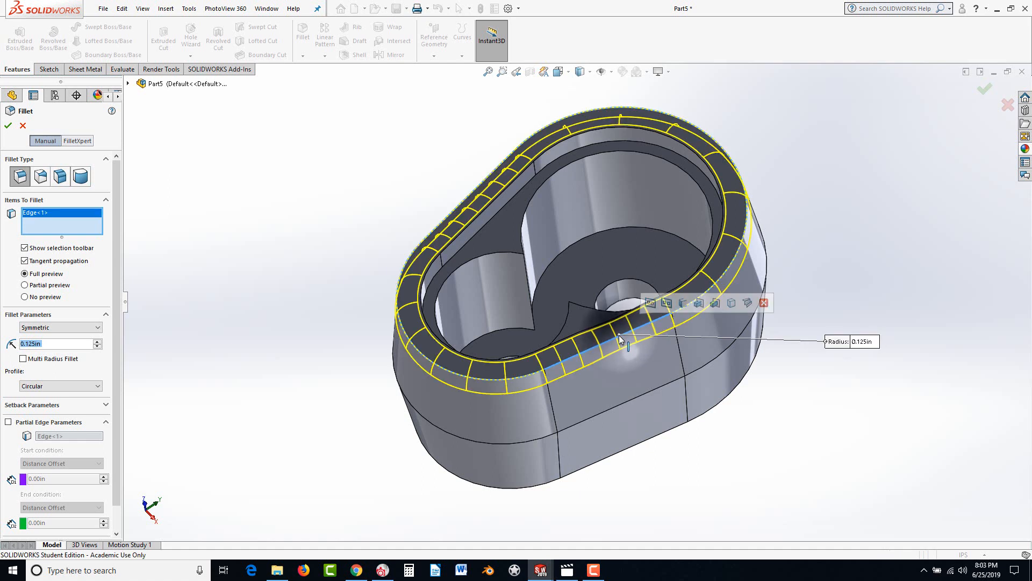
{"action": "left_click", "coordinate": [655, 441]}
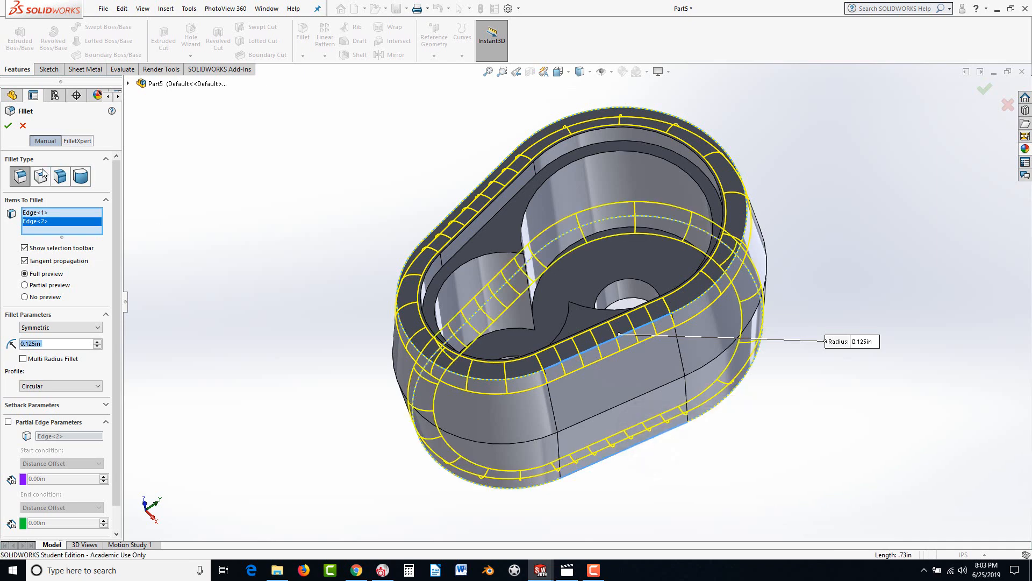
{"action": "left_click", "coordinate": [8, 127]}
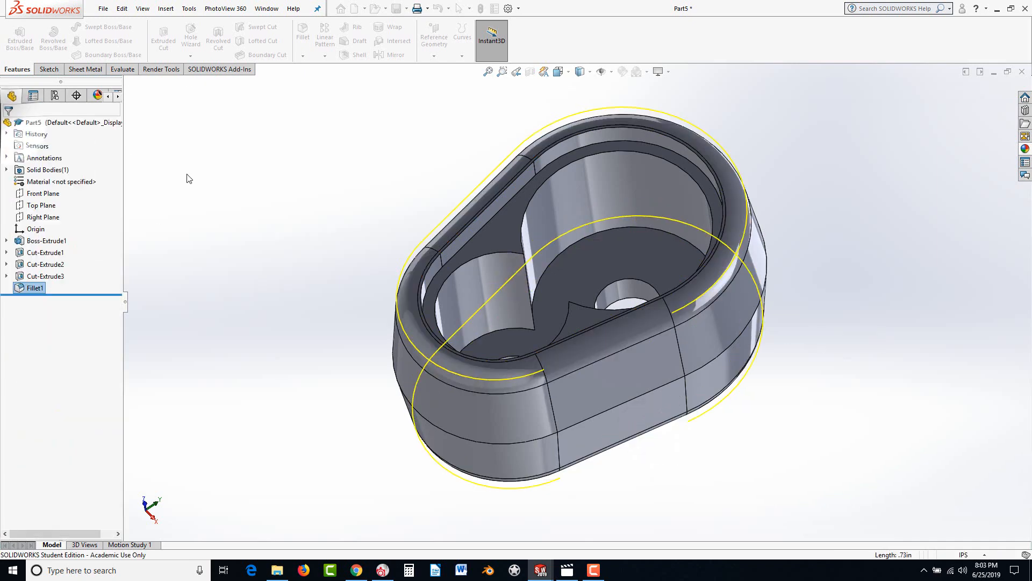
{"action": "middle_click_drag", "start_coordinate": [326, 258], "coordinate": [399, 270]}
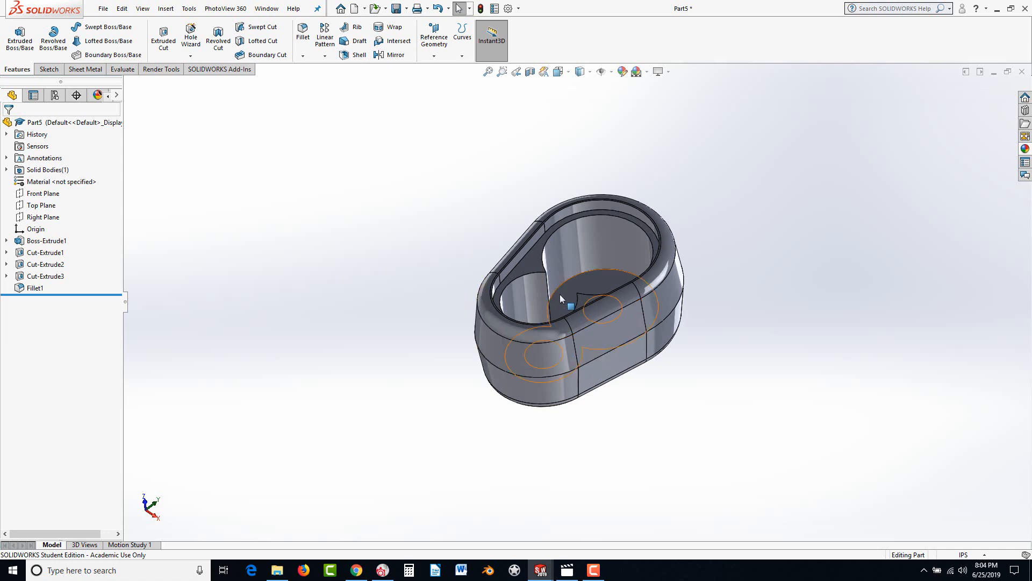
{"action": "middle_click_drag", "start_coordinate": [560, 294], "coordinate": [559, 345]}
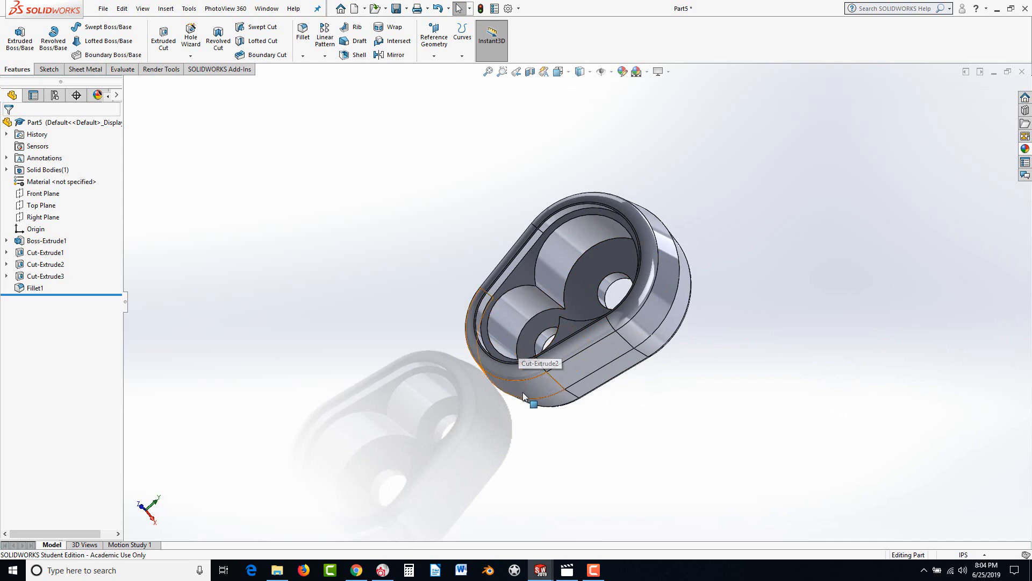
{"action": "middle_click_drag", "start_coordinate": [520, 349], "coordinate": [569, 374]}
{"action": "scroll", "coordinate": [568, 372], "scroll_direction": "up", "scroll_amount": 2}
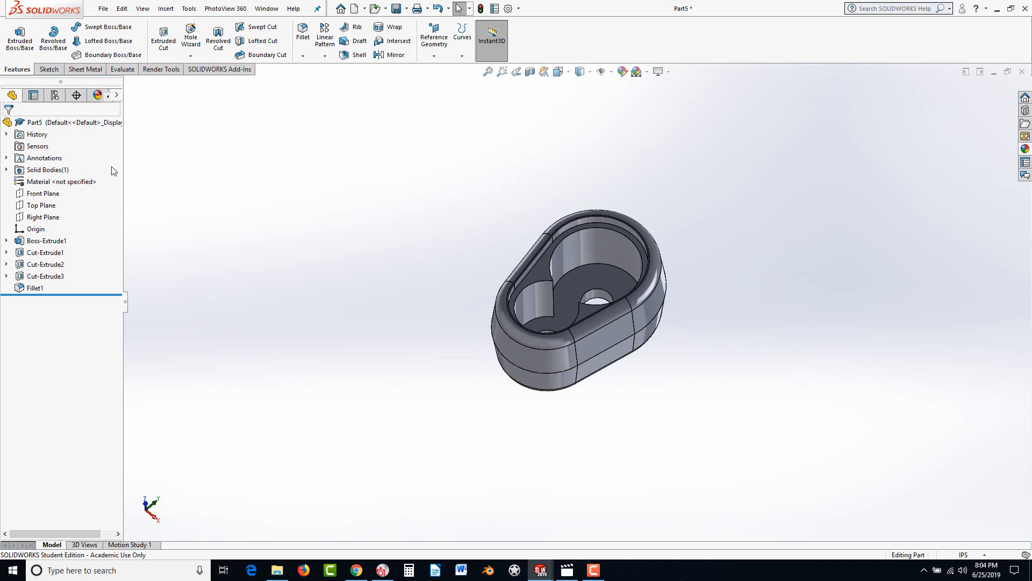
Create a reference plane offset 4 in from the Top Plane, with the offset flipped away from the upper, larger pocket
{"action": "left_click", "coordinate": [40, 206]}
{"action": "mouse_move", "coordinate": [334, 264]}
{"action": "middle_mouse_down"}
{"action": "mouse_move", "coordinate": [357, 368]}
{"action": "mouse_move", "coordinate": [348, 371]}
{"action": "mouse_move", "coordinate": [332, 272]}
{"action": "middle_mouse_up"}
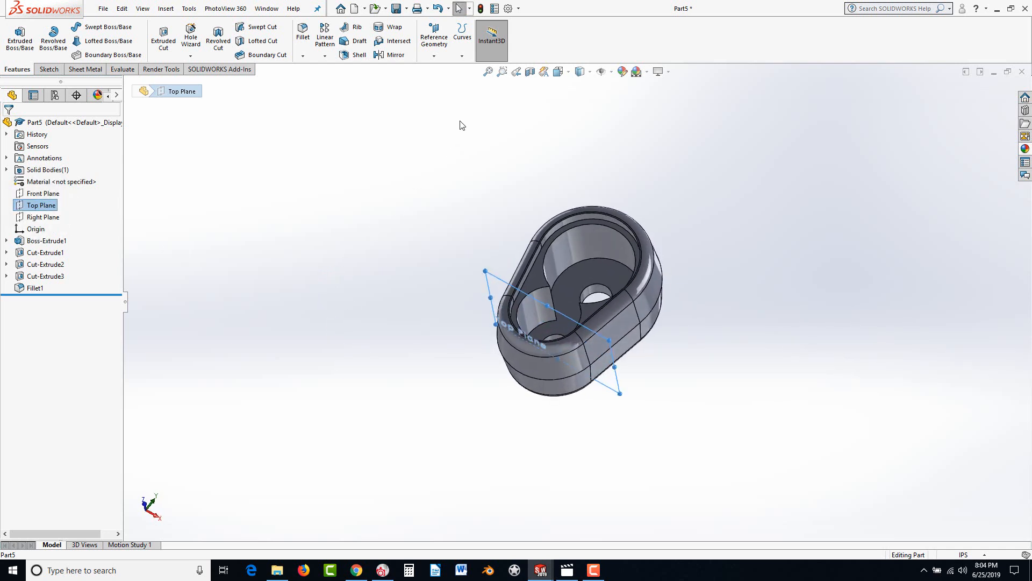
{"action": "left_click", "coordinate": [438, 40]}
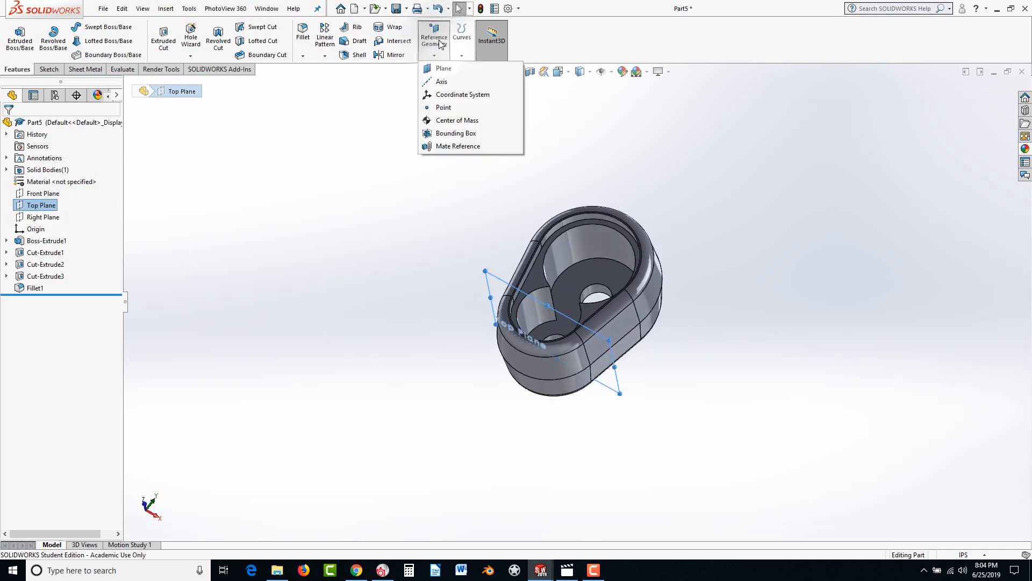
{"action": "left_click", "coordinate": [442, 68]}
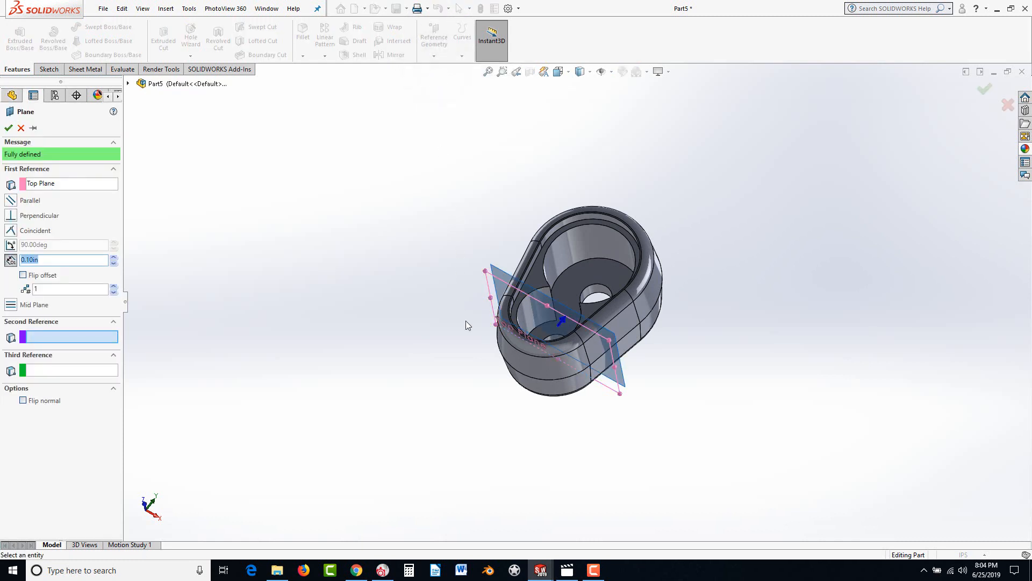
{"action": "scroll", "coordinate": [562, 317], "scroll_direction": "down", "scroll_amount": 3}
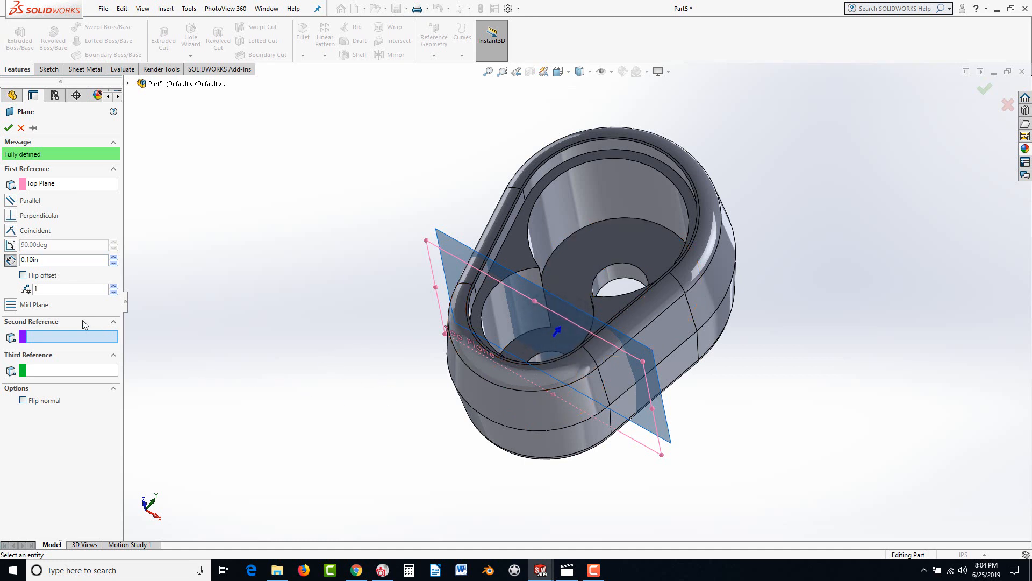
{"action": "left_click", "coordinate": [11, 260]}
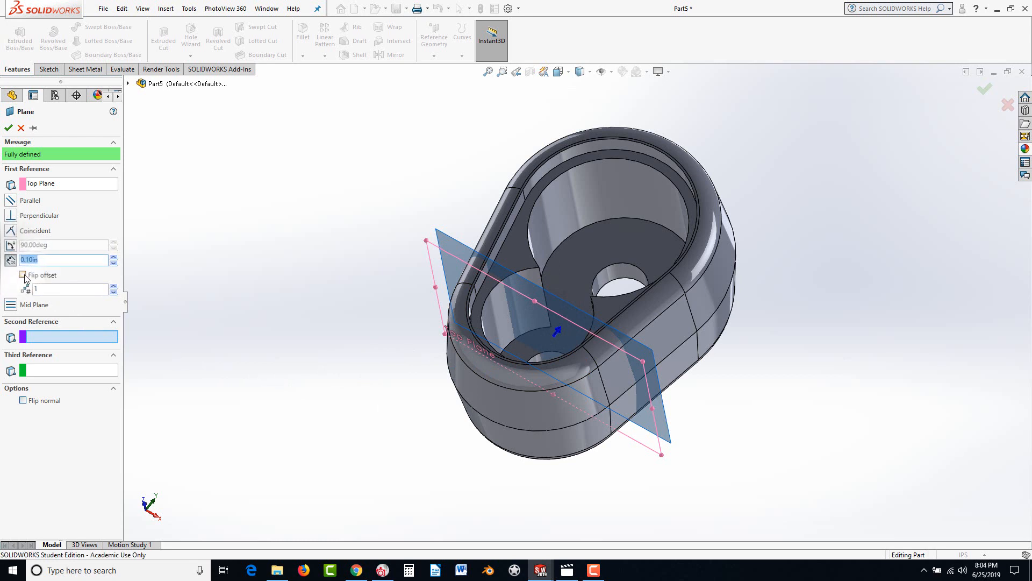
{"action": "left_click", "coordinate": [23, 275]}
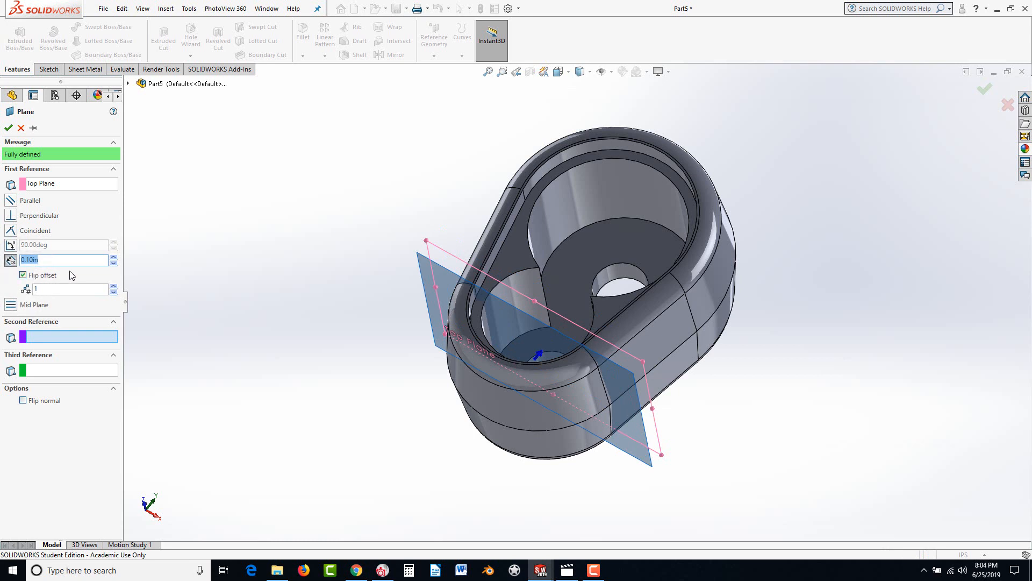
{"action": "type", "text": "4"}
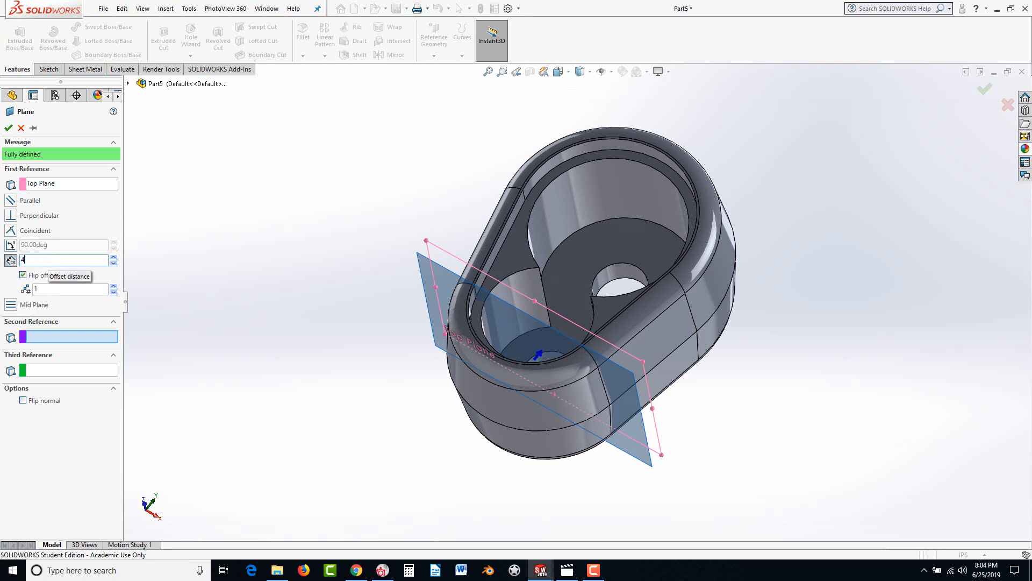
{"action": "key", "text": "Return"}
{"action": "scroll", "coordinate": [409, 320], "scroll_direction": "up", "scroll_amount": 5}
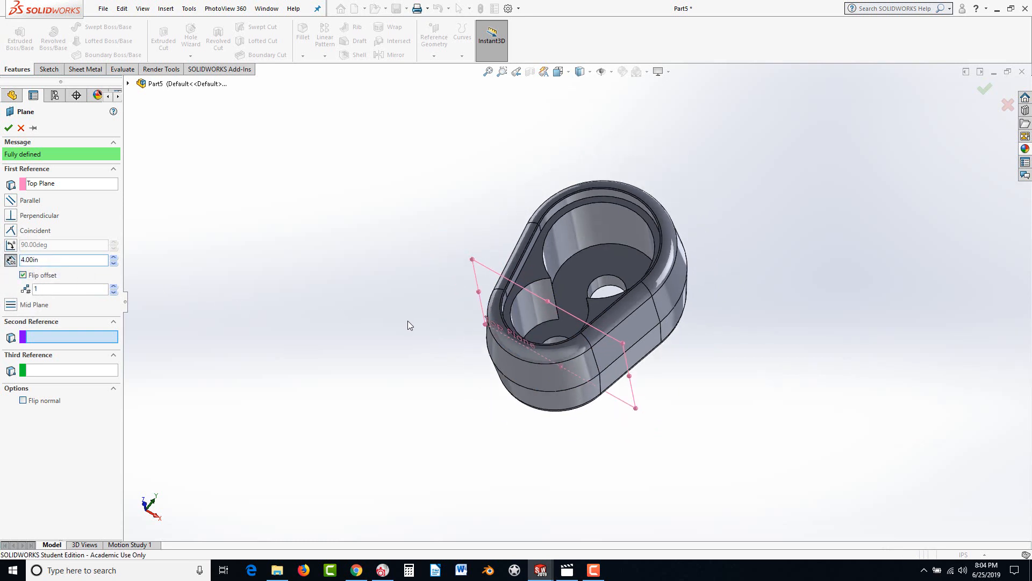
{"action": "scroll", "coordinate": [529, 425], "scroll_direction": "down", "scroll_amount": 1}
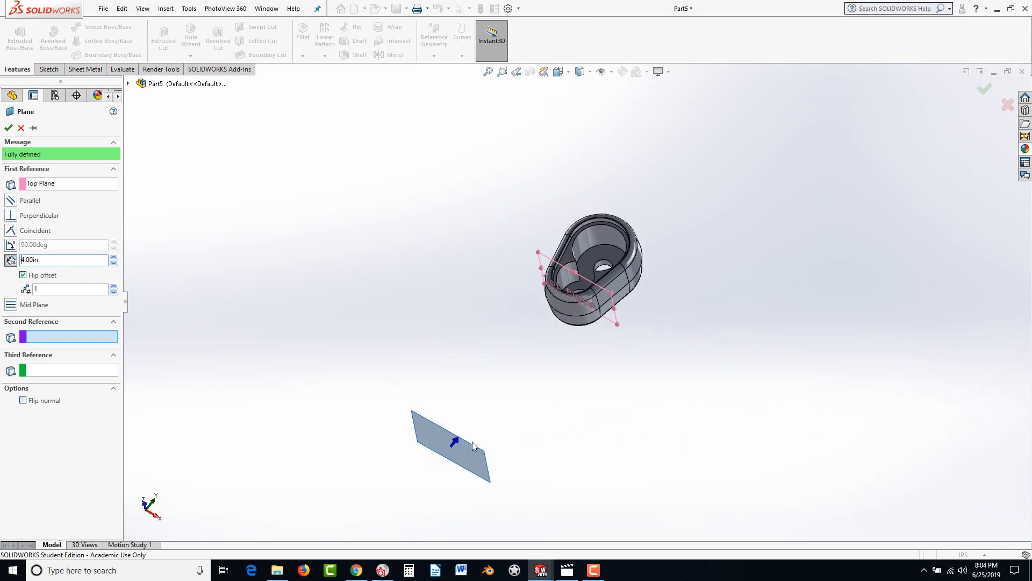
{"action": "left_click", "coordinate": [9, 128]}
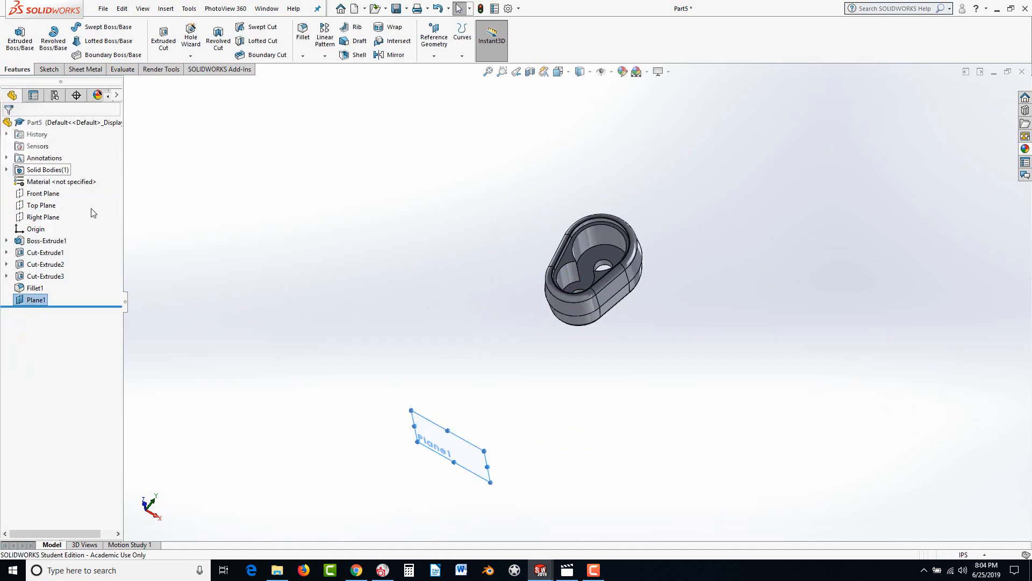
Sketch a circle about 0.46 in in diameter, centred on the origin, on the plane offset 4 in from the Top Plane
{"action": "scroll", "coordinate": [447, 486], "scroll_direction": "down", "scroll_amount": 3}
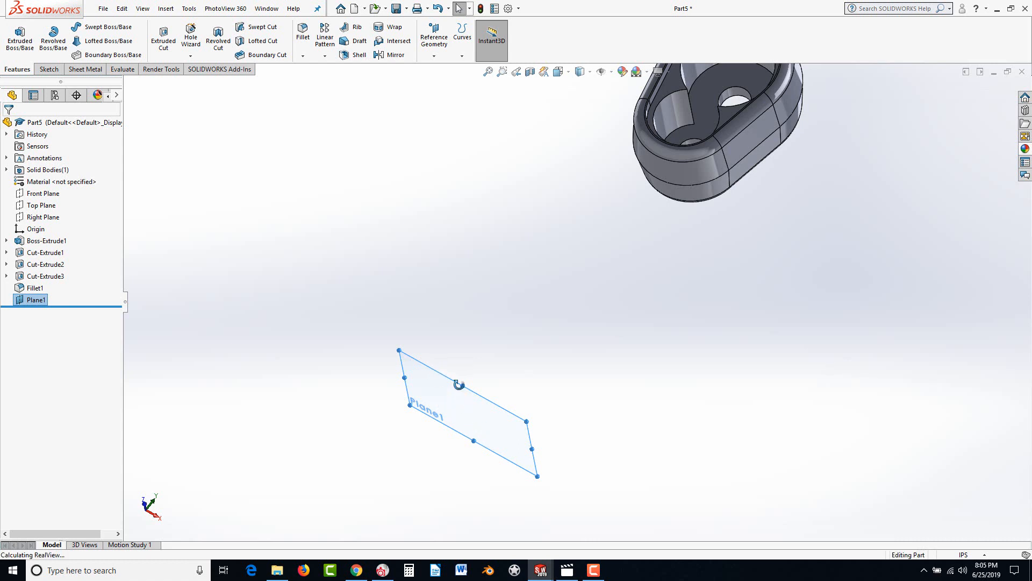
{"action": "middle_click_drag", "start_coordinate": [461, 385], "coordinate": [461, 380]}
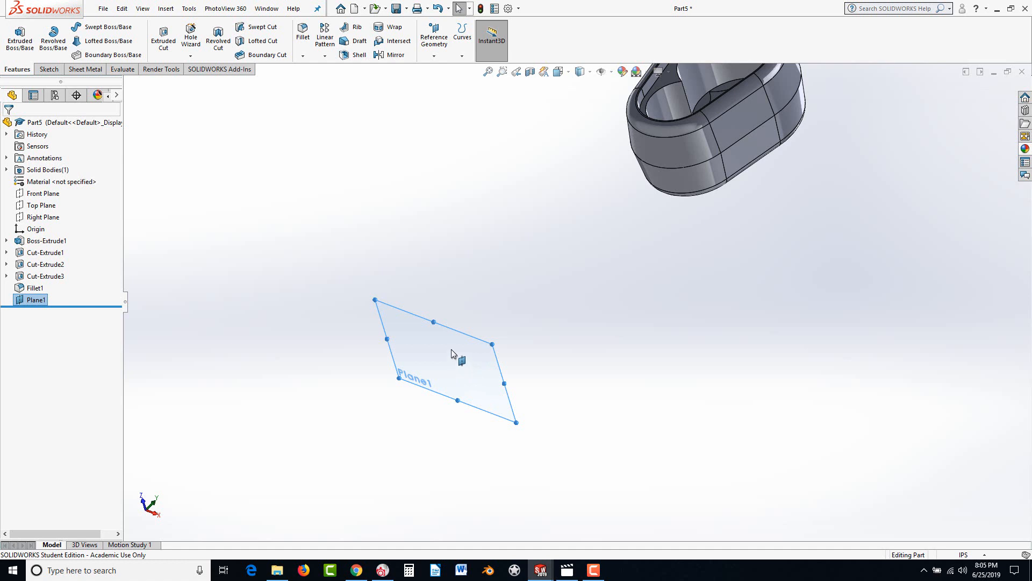
{"action": "left_click", "coordinate": [407, 317]}
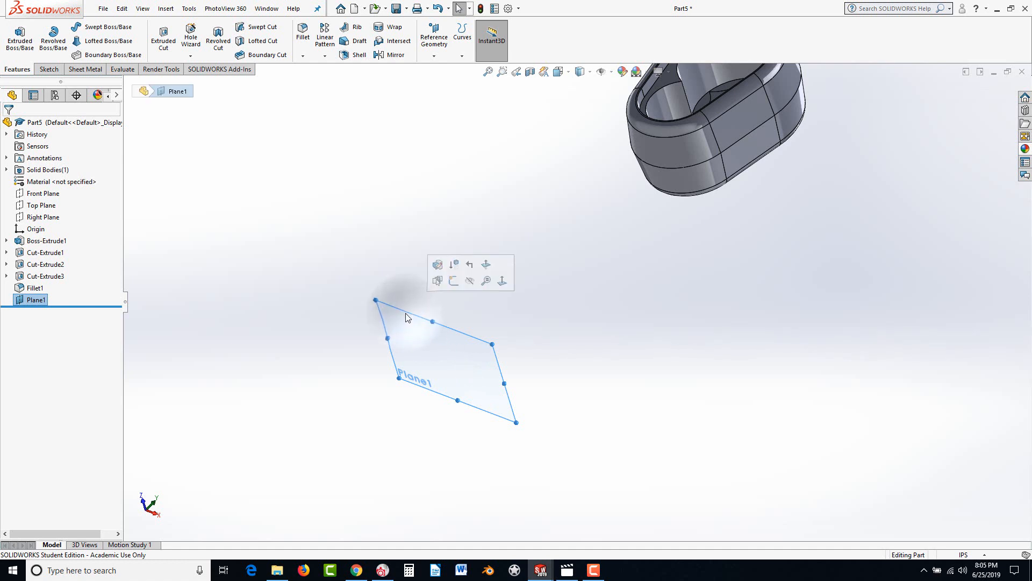
{"action": "left_click", "coordinate": [454, 280]}
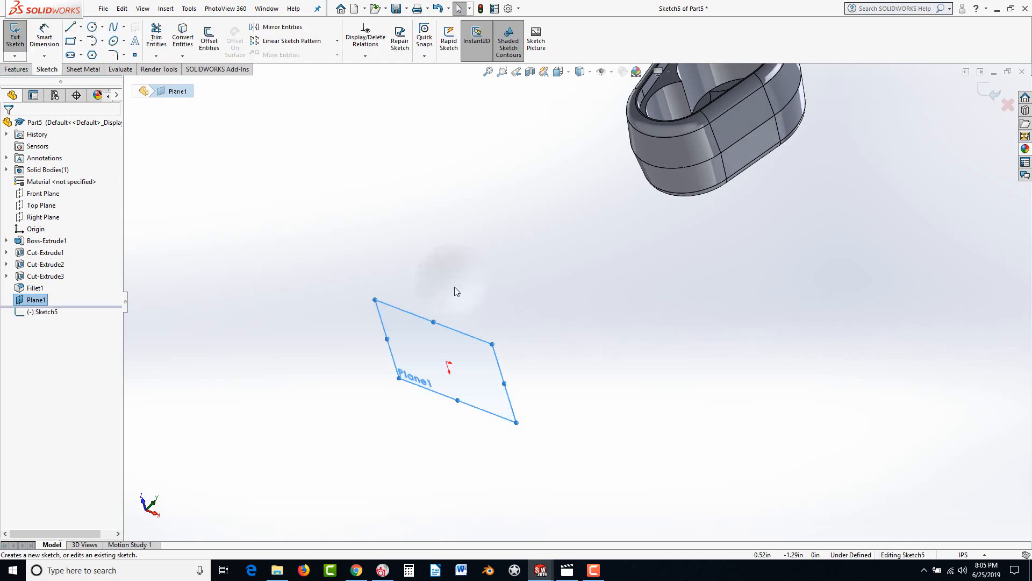
{"action": "middle_click_drag", "start_coordinate": [611, 347], "coordinate": [520, 337]}
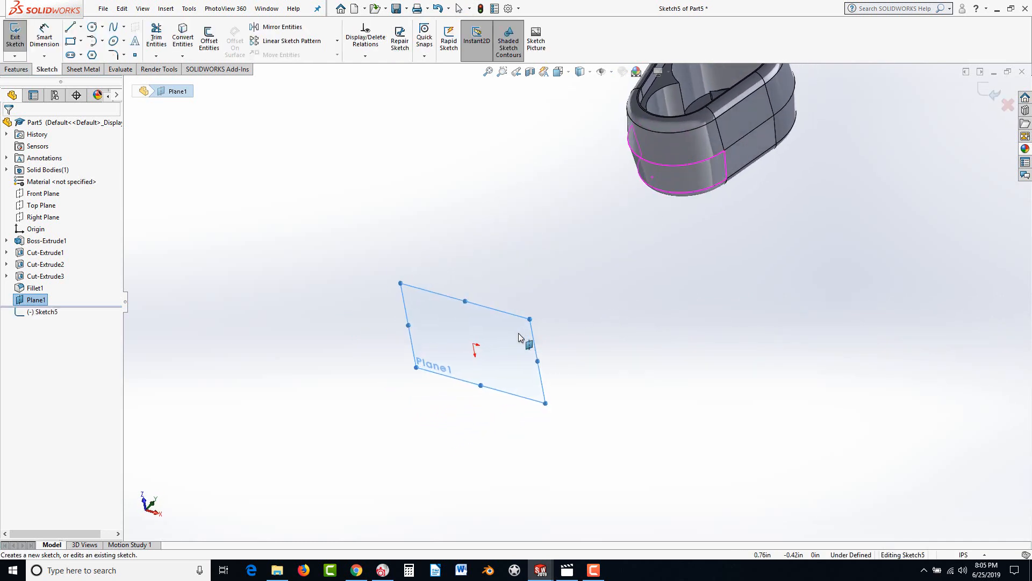
{"action": "left_click", "coordinate": [93, 28]}
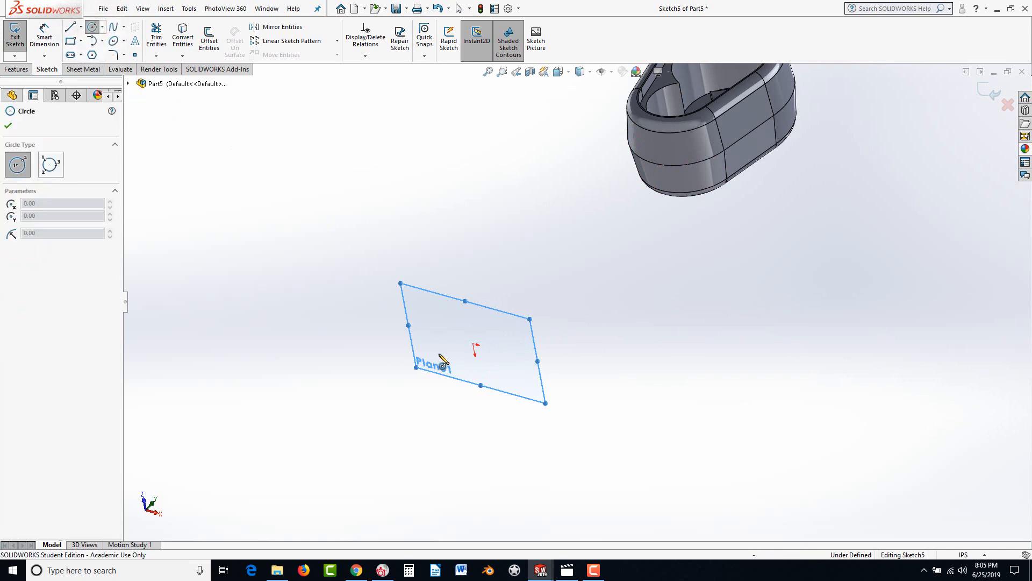
{"action": "left_click", "coordinate": [473, 344]}
{"action": "left_click", "coordinate": [487, 357]}
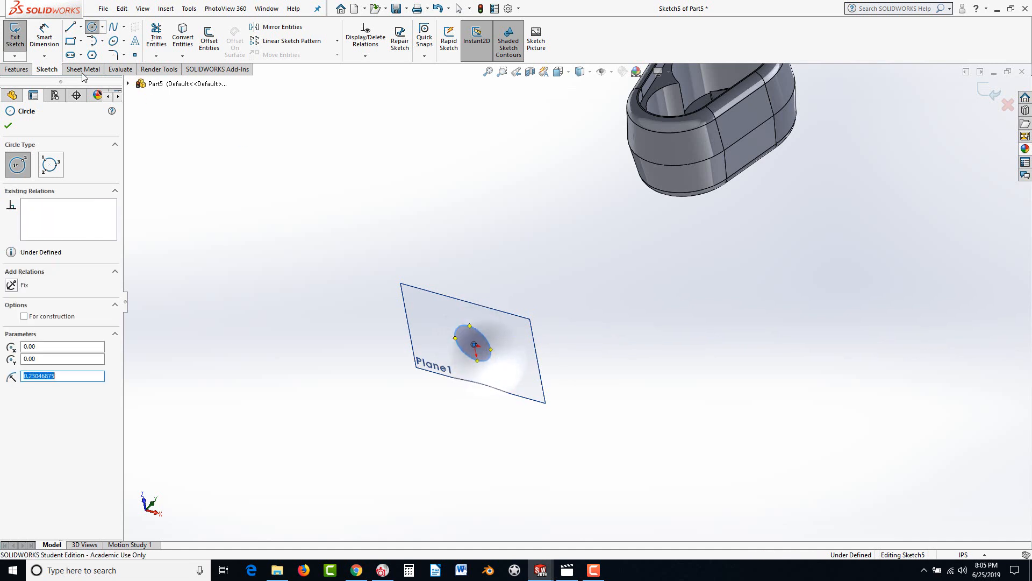
Dimension the circle's diameter and set it to 0.5 in
{"action": "left_click", "coordinate": [47, 43]}
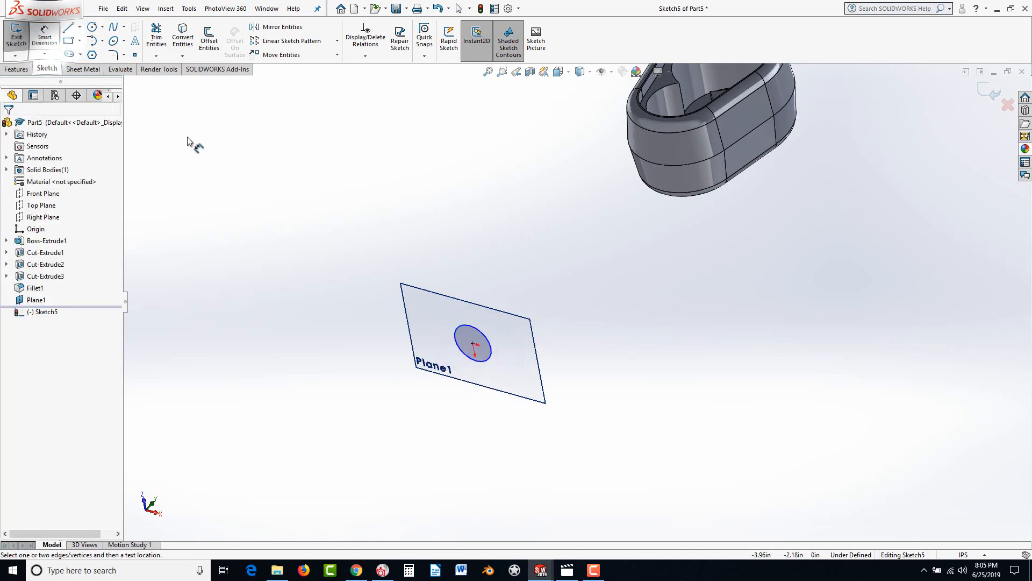
{"action": "left_click", "coordinate": [487, 333]}
{"action": "left_click", "coordinate": [594, 300]}
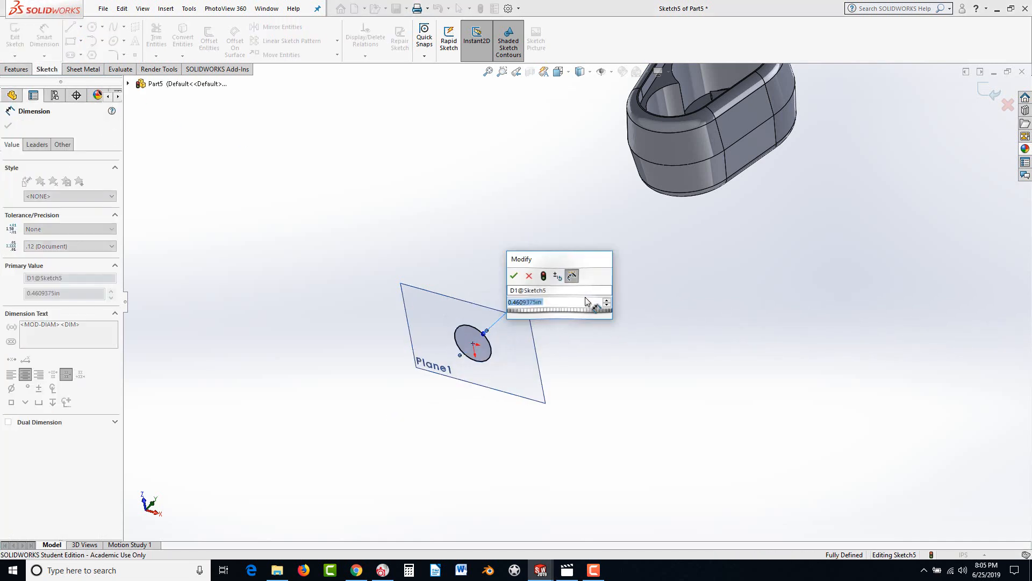
{"action": "type", "text": ".5"}
{"action": "key", "text": "Return"}
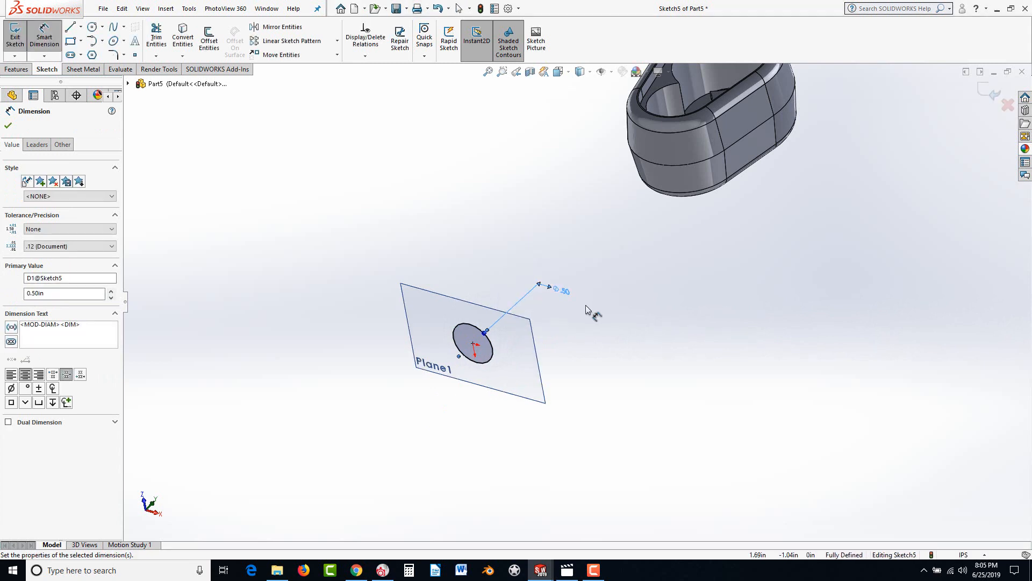
Start a boss extrusion of the circle toward the pocketed body, stretching its blind depth to 3.85 in
{"action": "left_click", "coordinate": [17, 70]}
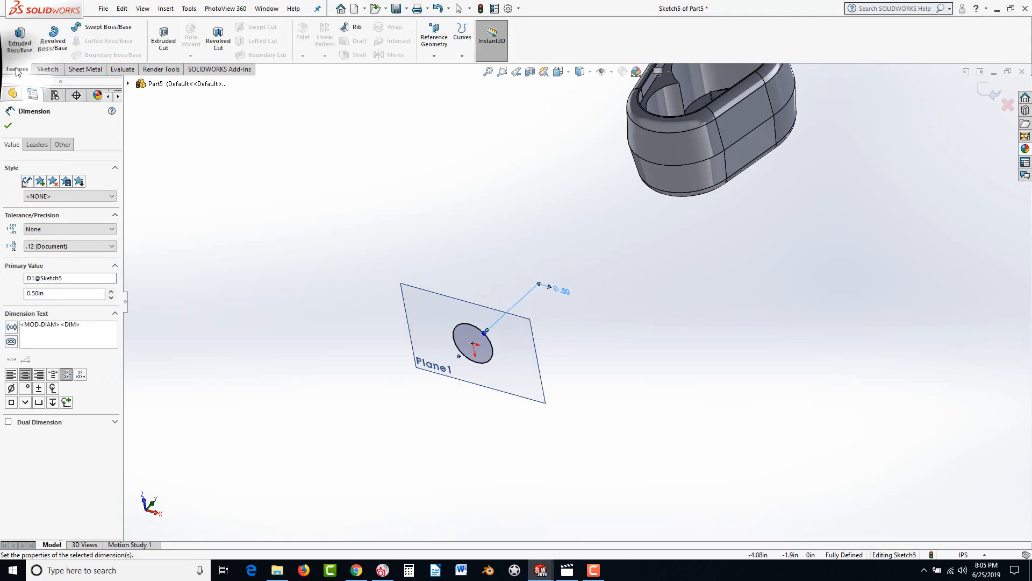
{"action": "left_click", "coordinate": [25, 37]}
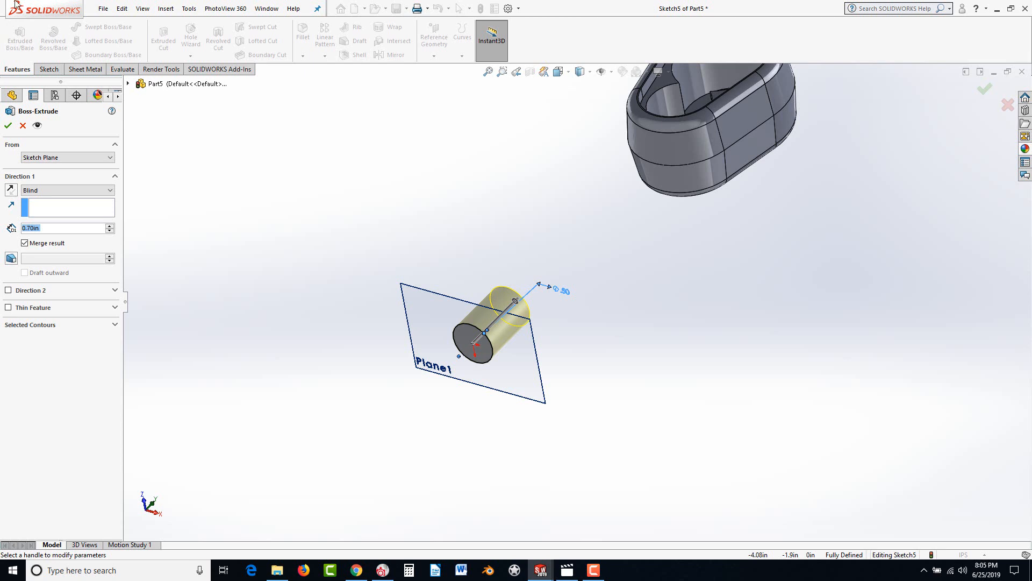
{"action": "left_click_drag", "start_coordinate": [510, 304], "coordinate": [667, 153]}
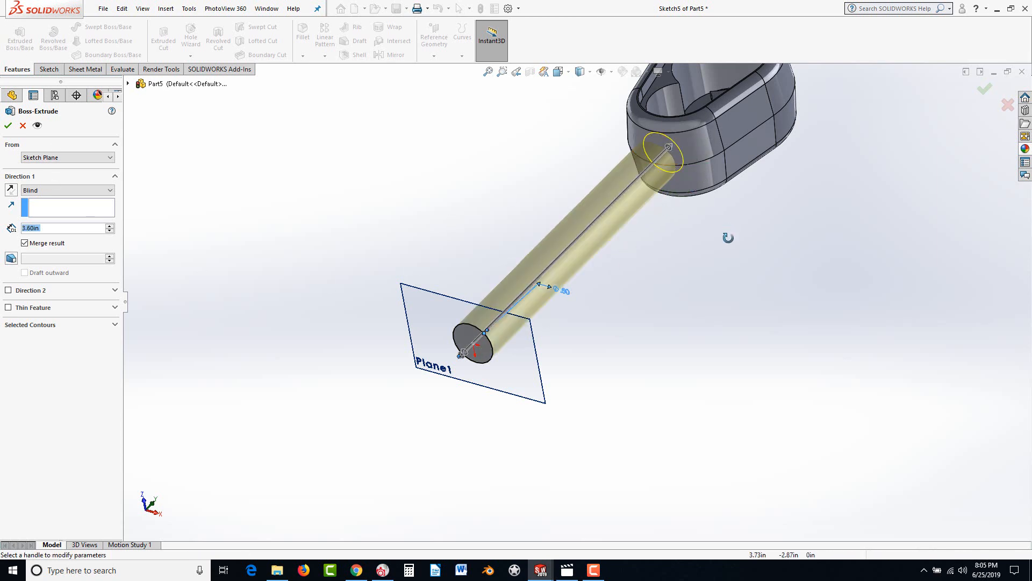
{"action": "middle_click_drag", "start_coordinate": [728, 235], "coordinate": [721, 355]}
{"action": "scroll", "coordinate": [631, 120], "scroll_direction": "down", "scroll_amount": 3}
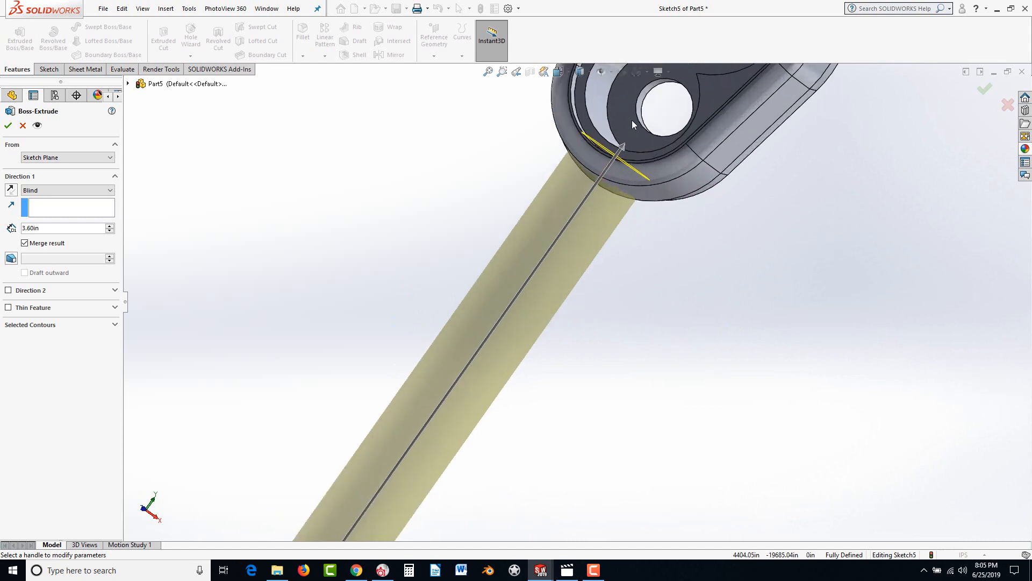
{"action": "left_click_drag", "start_coordinate": [634, 122], "coordinate": [644, 127]}
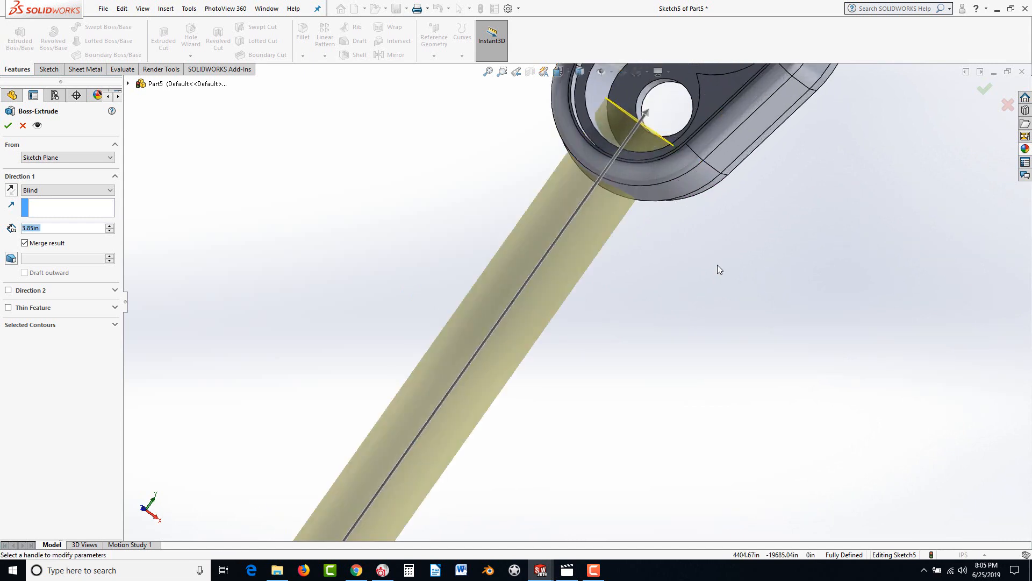
{"action": "mouse_move", "coordinate": [719, 269]}
{"action": "middle_mouse_down"}
{"action": "mouse_move", "coordinate": [728, 210]}
{"action": "mouse_move", "coordinate": [713, 175]}
{"action": "middle_mouse_up"}
{"action": "scroll", "coordinate": [712, 235], "scroll_direction": "up", "scroll_amount": 5}
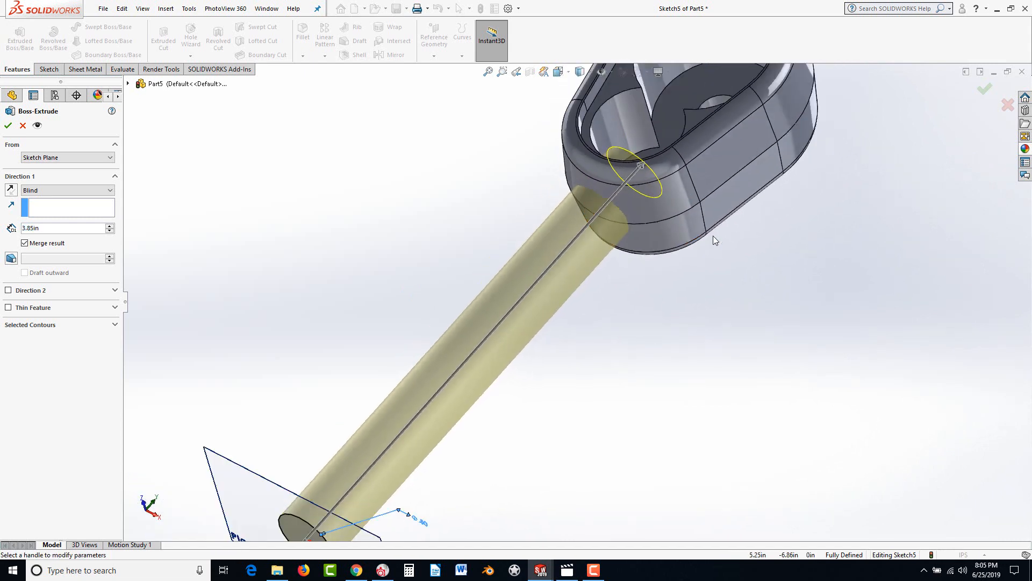
{"action": "scroll", "coordinate": [607, 344], "scroll_direction": "down", "scroll_amount": 1}
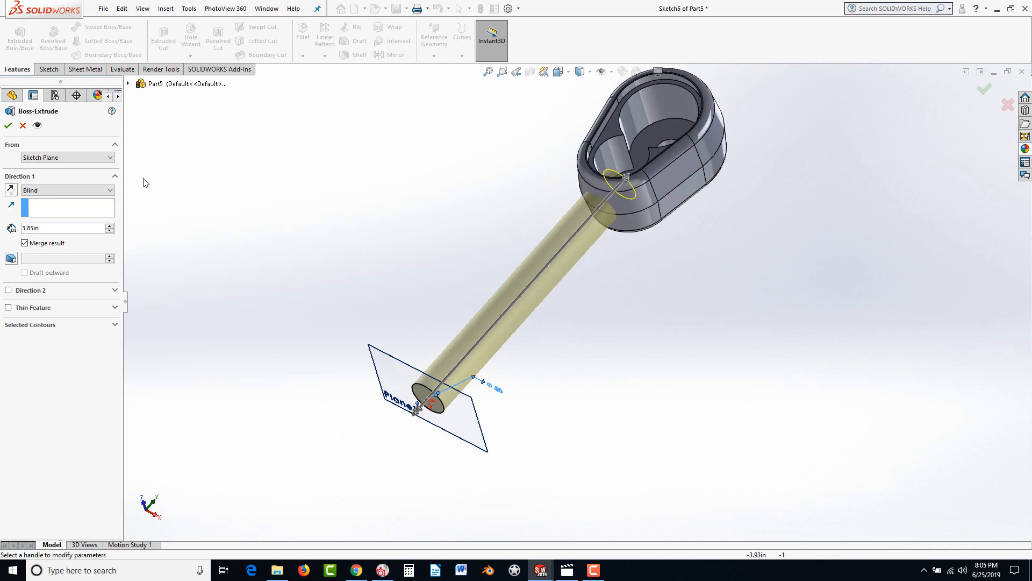
Set the boss extrusion's end condition to Up To Next and create the cylindrical handle joined to the body
{"action": "left_click", "coordinate": [110, 192]}
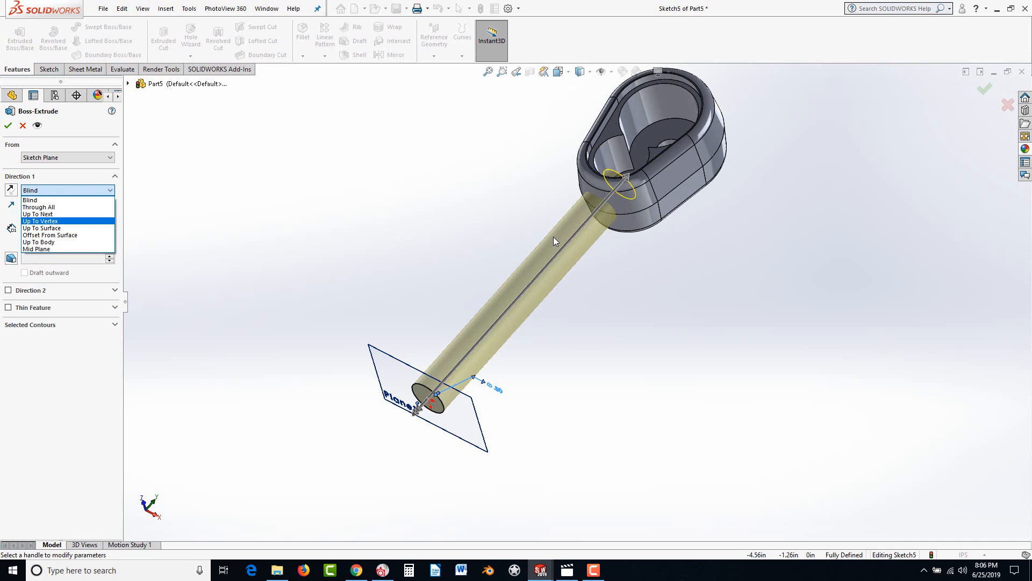
{"action": "left_click", "coordinate": [38, 214]}
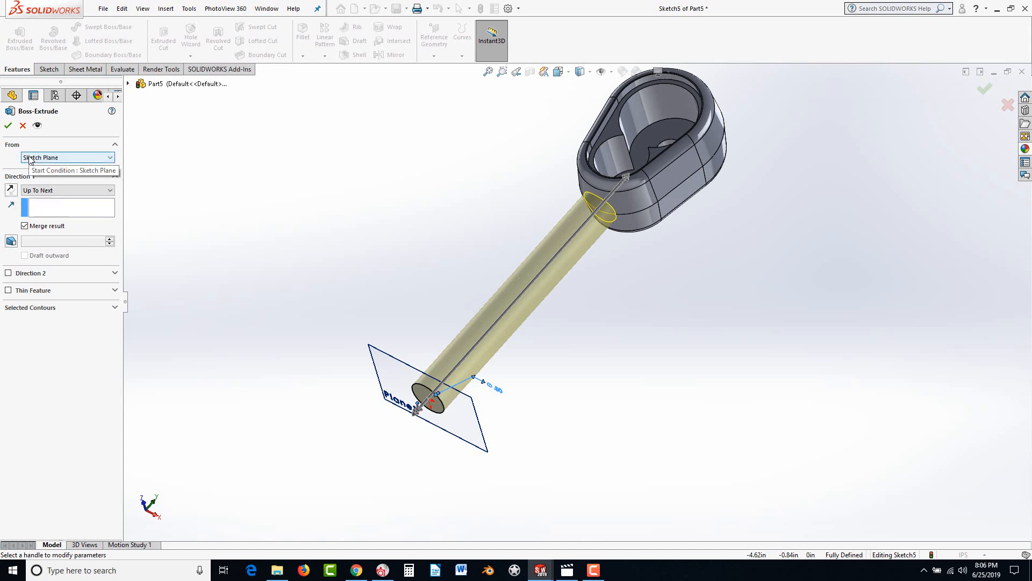
{"action": "left_click", "coordinate": [8, 125]}
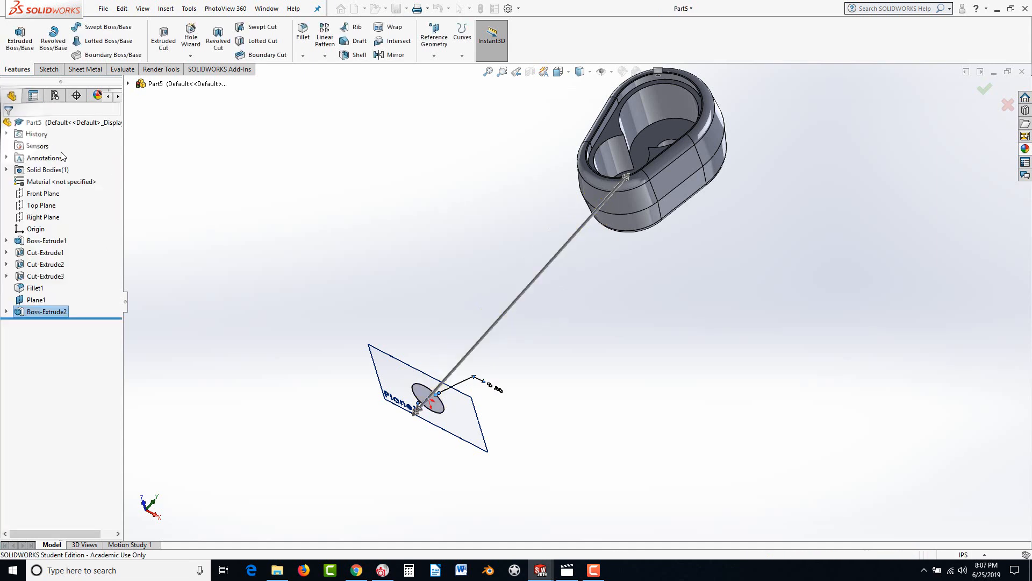
{"action": "left_click", "coordinate": [301, 194]}
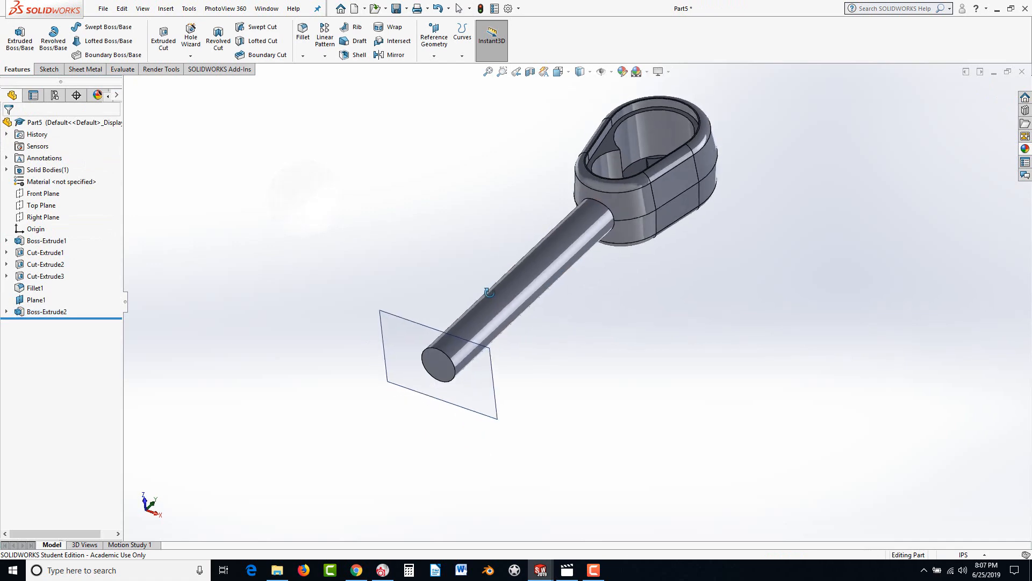
Hide the offset reference plane at the free end of the handle
{"action": "middle_click_drag", "start_coordinate": [489, 292], "coordinate": [476, 311]}
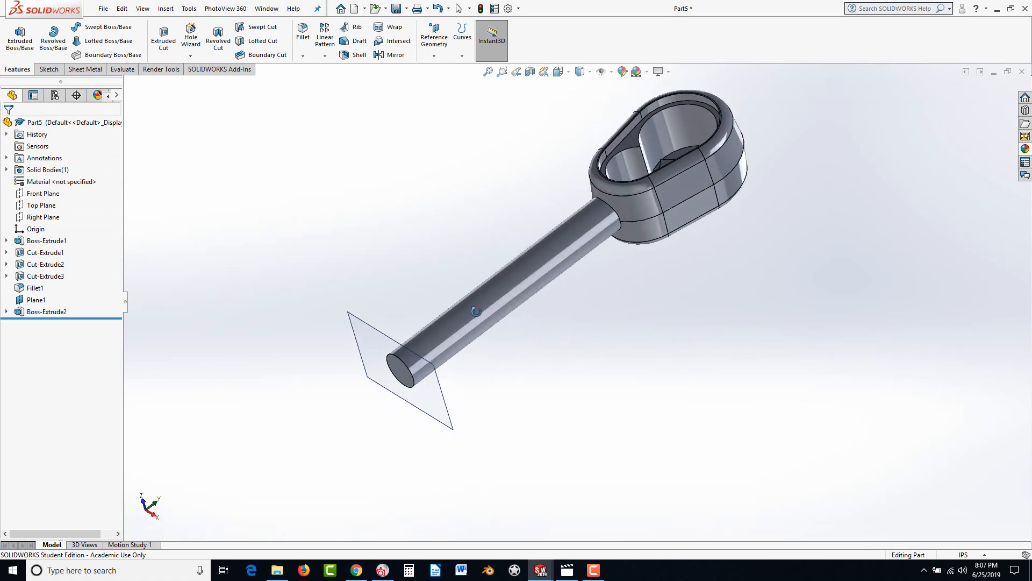
{"action": "left_click", "coordinate": [366, 326]}
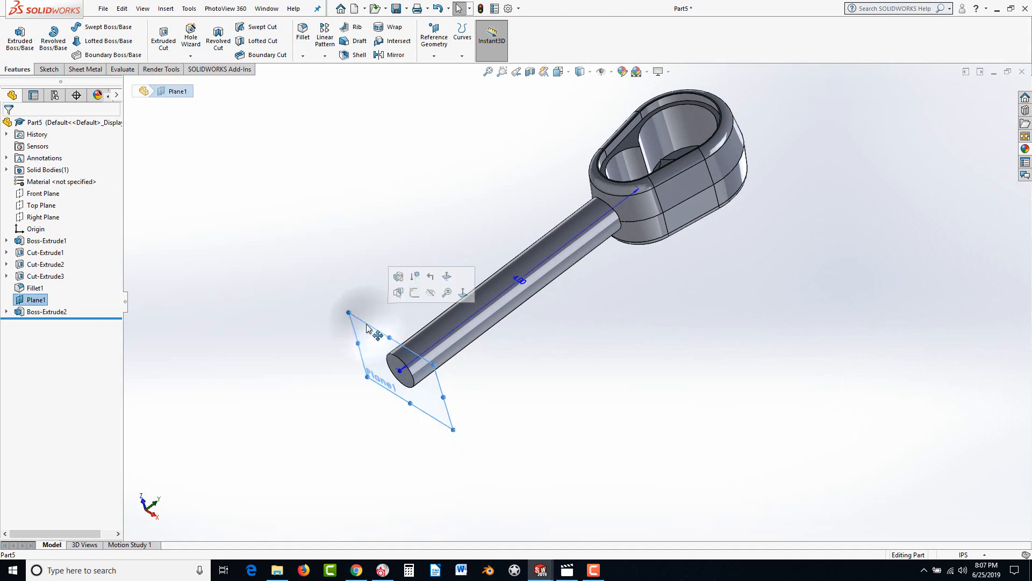
{"action": "left_click", "coordinate": [431, 293]}
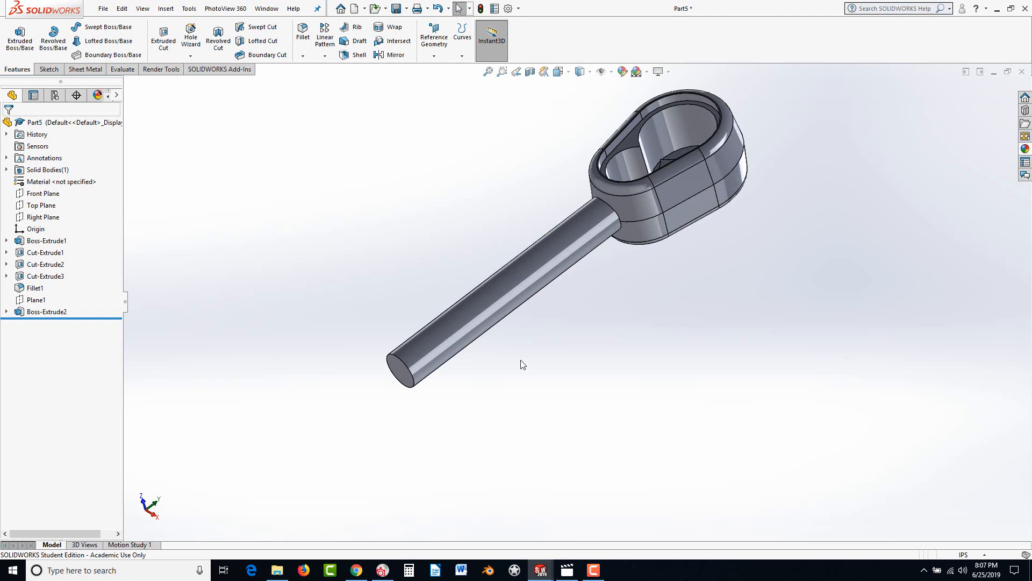
Start a sketch on the Front Plane and orient the model to the Front view
{"action": "left_click", "coordinate": [42, 193]}
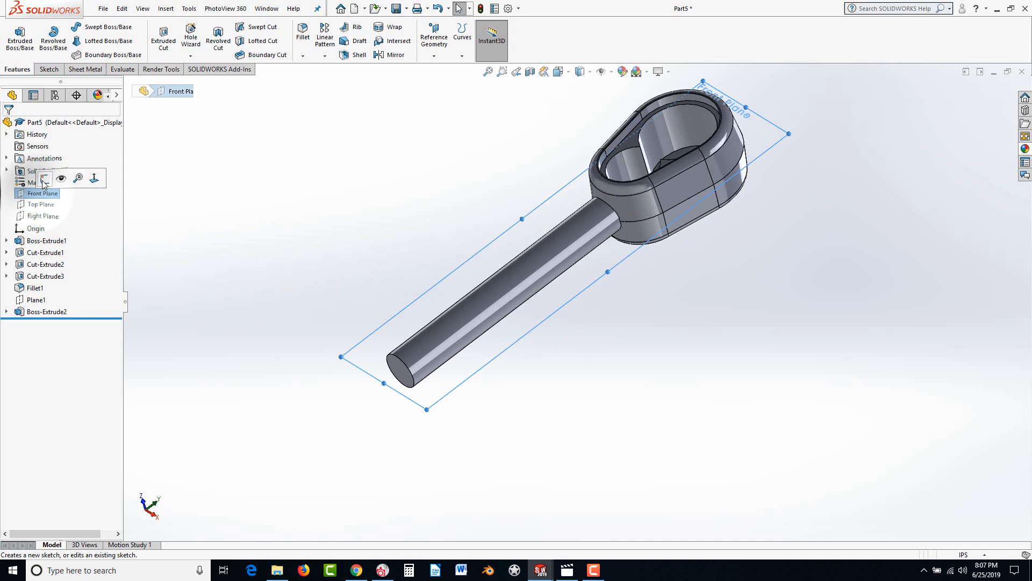
{"action": "left_click", "coordinate": [44, 182]}
{"action": "key", "text": "space"}
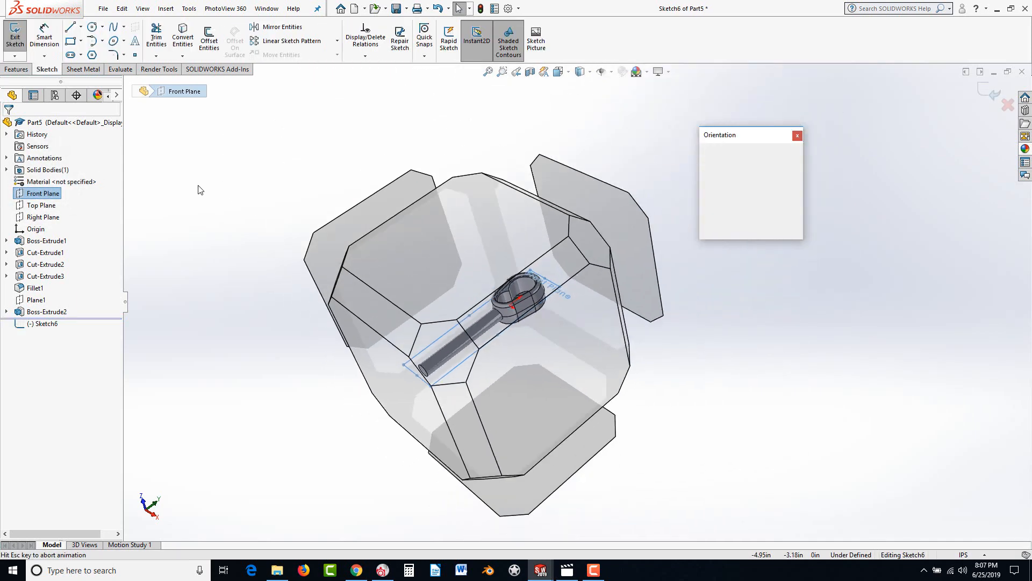
{"action": "left_click", "coordinate": [722, 184]}
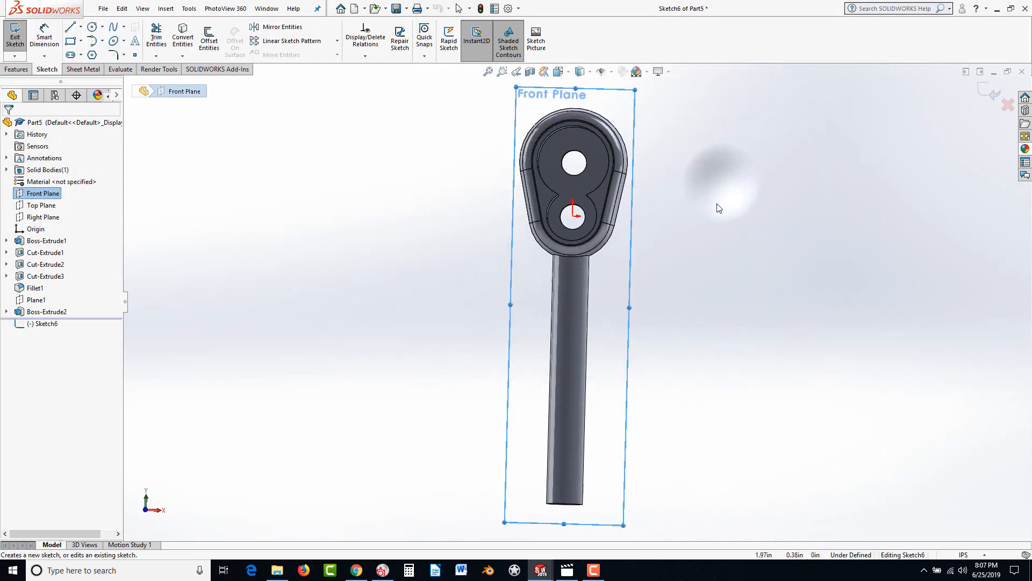
Sketch an upright corner rectangle about 1.41 in wide and 4.06 in tall, clear of the handle on its lower right side
{"action": "scroll", "coordinate": [666, 340], "scroll_direction": "up", "scroll_amount": 3}
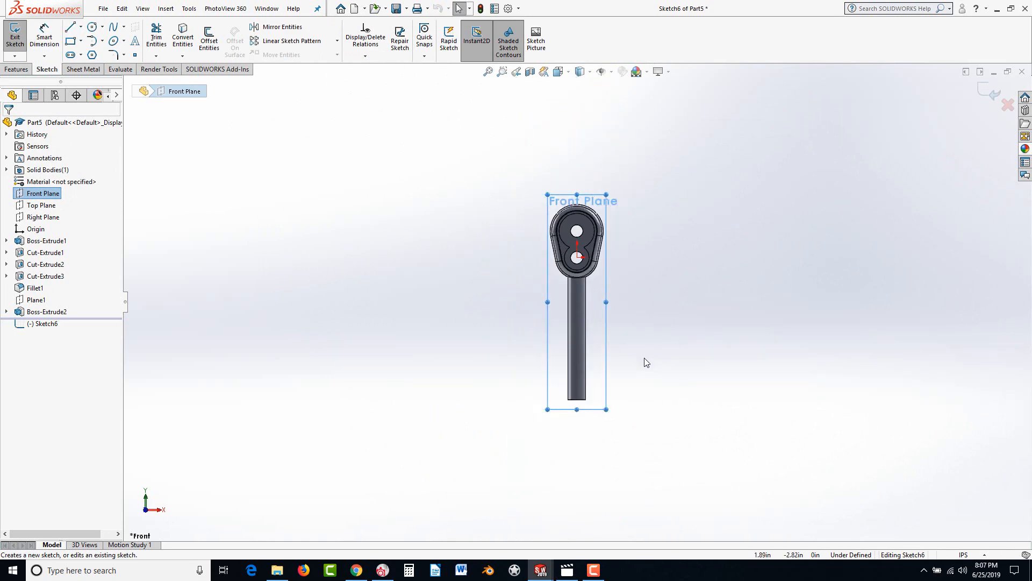
{"action": "scroll", "coordinate": [633, 410], "scroll_direction": "up", "scroll_amount": 1}
{"action": "scroll", "coordinate": [661, 448], "scroll_direction": "down", "scroll_amount": 2}
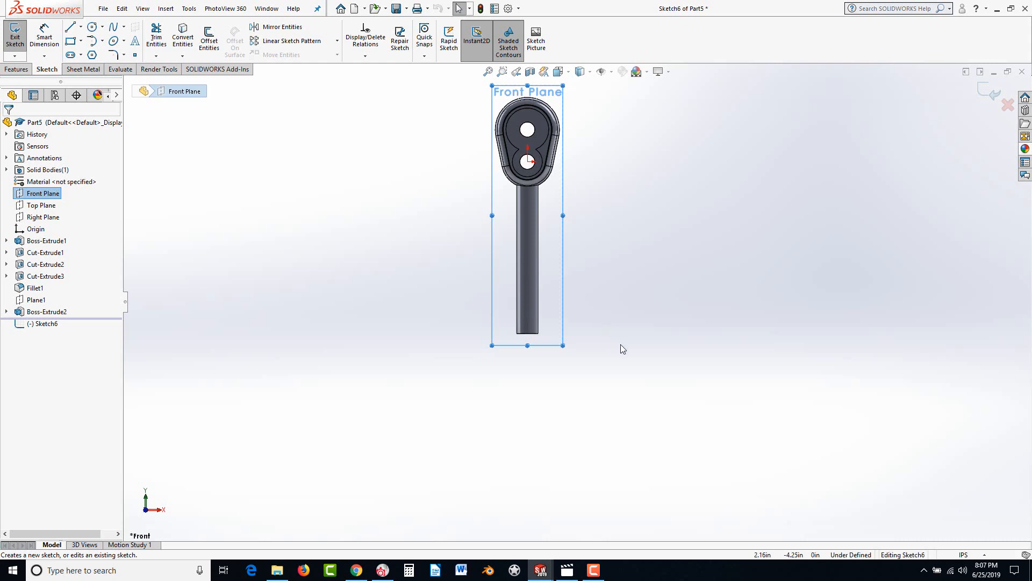
{"action": "scroll", "coordinate": [621, 344], "scroll_direction": "up", "scroll_amount": 1}
{"action": "scroll", "coordinate": [617, 360], "scroll_direction": "down", "scroll_amount": 2}
{"action": "scroll", "coordinate": [612, 339], "scroll_direction": "up", "scroll_amount": 2}
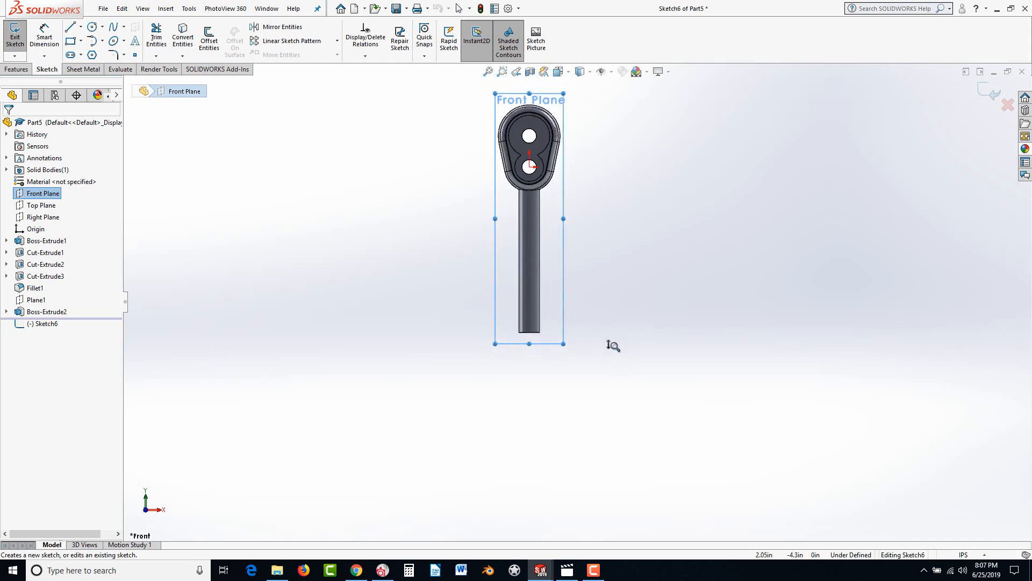
{"action": "mouse_move", "coordinate": [617, 350]}
{"action": "middle_mouse_down", "text": "ctrl"}
{"action": "mouse_move", "coordinate": [627, 398]}
{"action": "mouse_move", "coordinate": [635, 354]}
{"action": "middle_mouse_up", "text": "ctrl"}
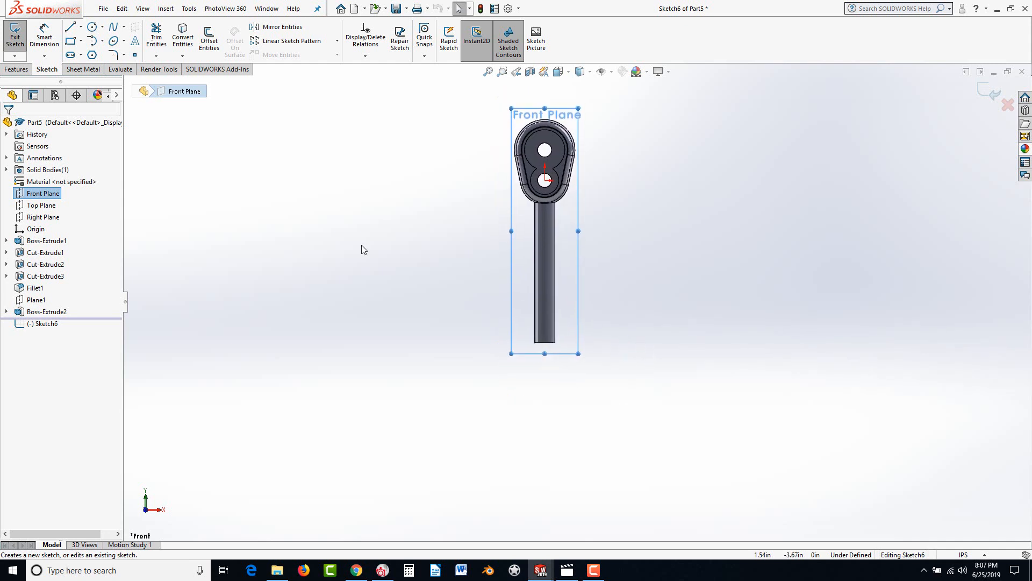
{"action": "left_click", "coordinate": [81, 41]}
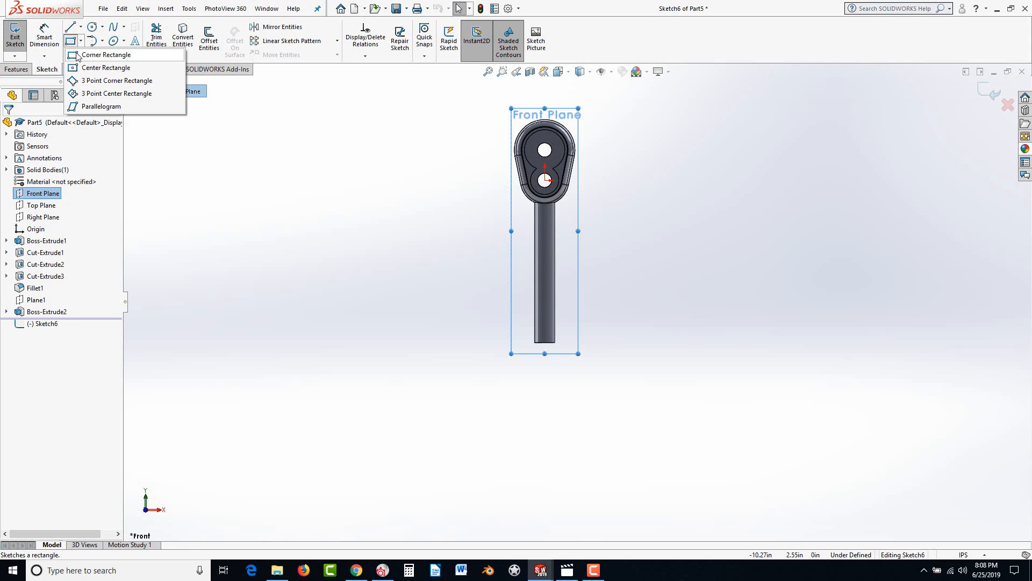
{"action": "left_click", "coordinate": [106, 54]}
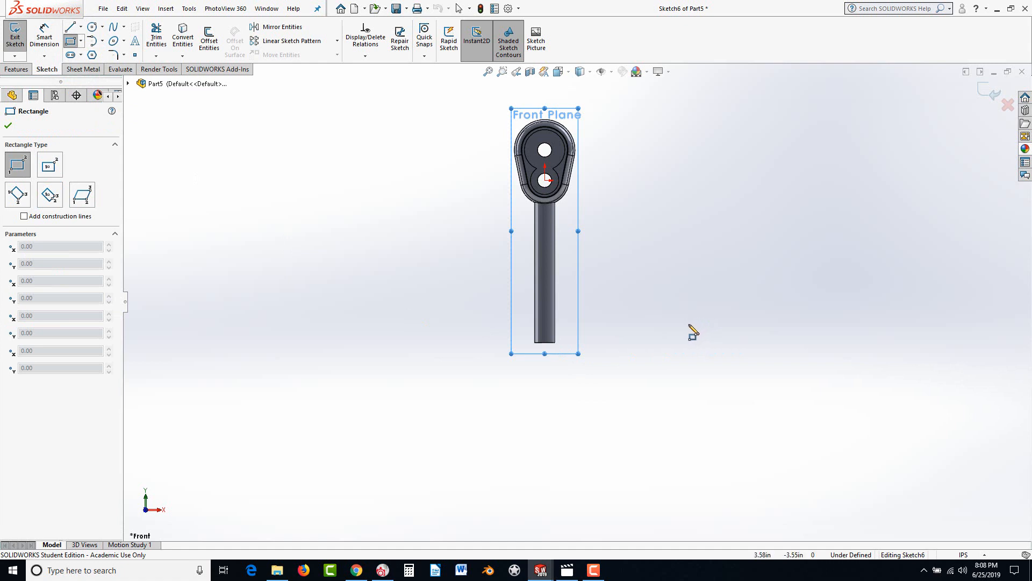
{"action": "mouse_move", "coordinate": [689, 323]}
{"action": "left_mouse_down"}
{"action": "mouse_move", "coordinate": [733, 380]}
{"action": "mouse_move", "coordinate": [763, 461]}
{"action": "mouse_move", "coordinate": [746, 488]}
{"action": "left_mouse_up"}
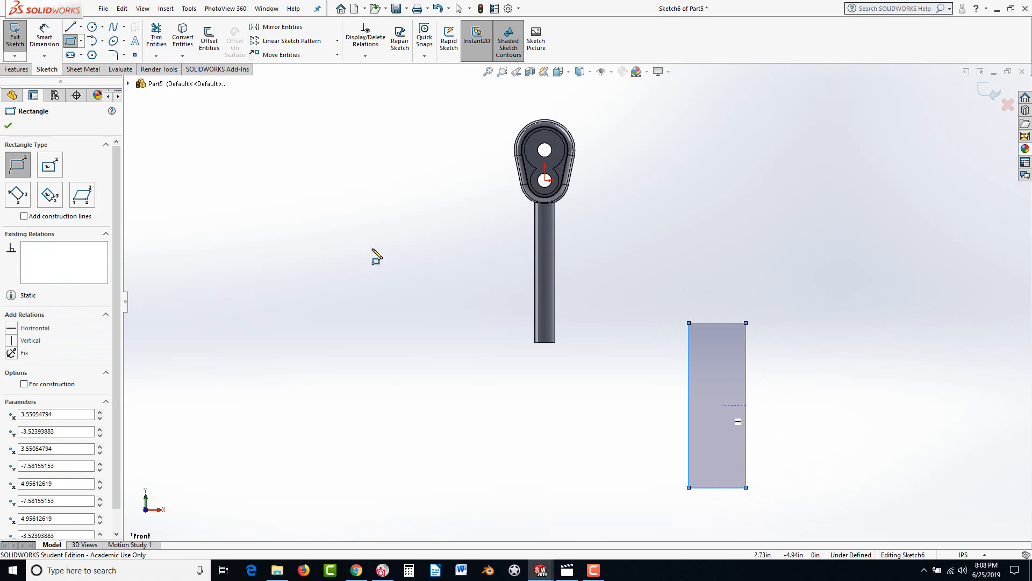
Dimension the sketched rectangle to 4 in tall and 1 in wide
{"action": "left_click", "coordinate": [44, 35]}
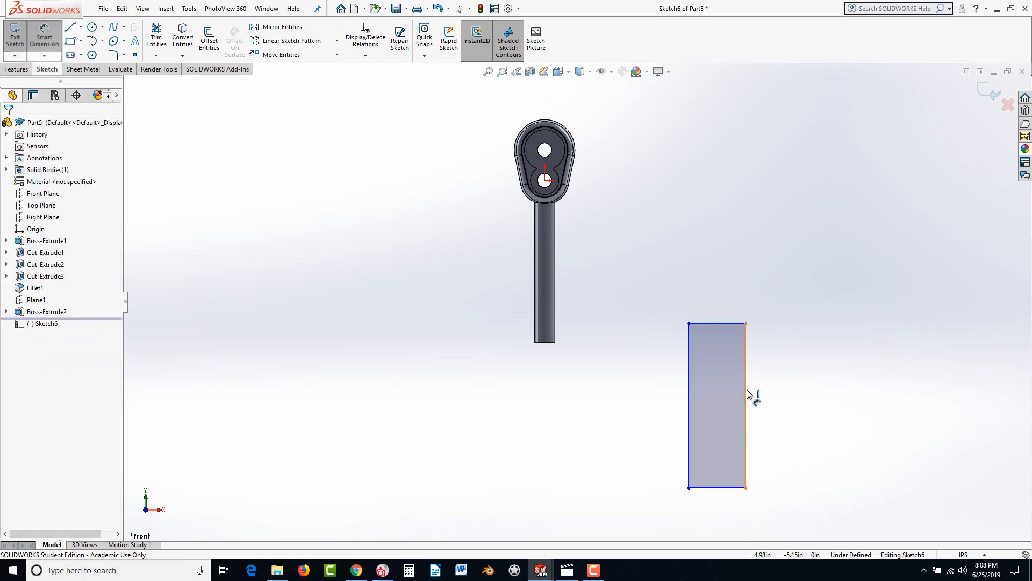
{"action": "left_click", "coordinate": [750, 396]}
{"action": "left_click", "coordinate": [783, 407]}
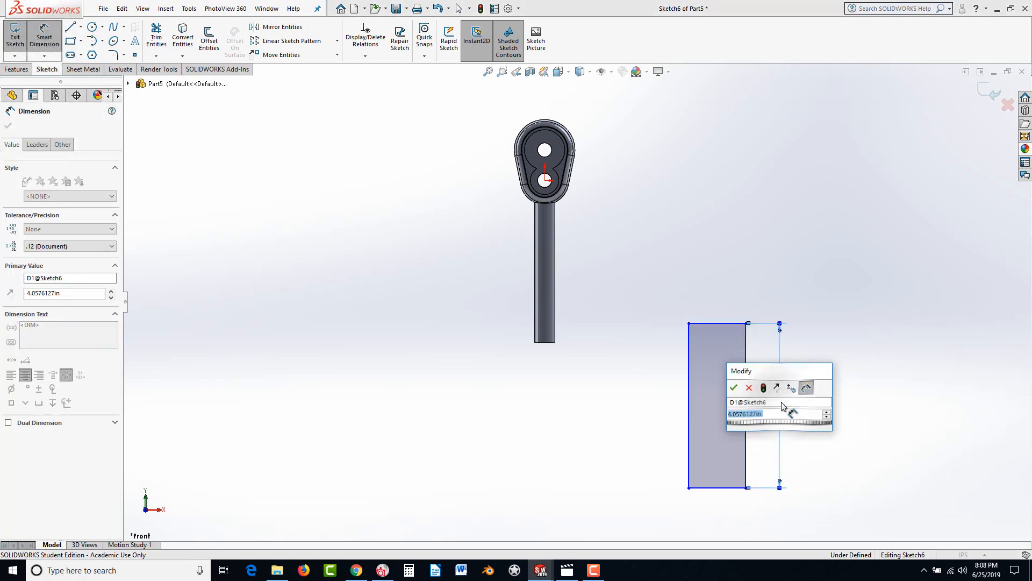
{"action": "type", "text": "4"}
{"action": "key", "text": "Return"}
{"action": "left_click", "coordinate": [712, 487]}
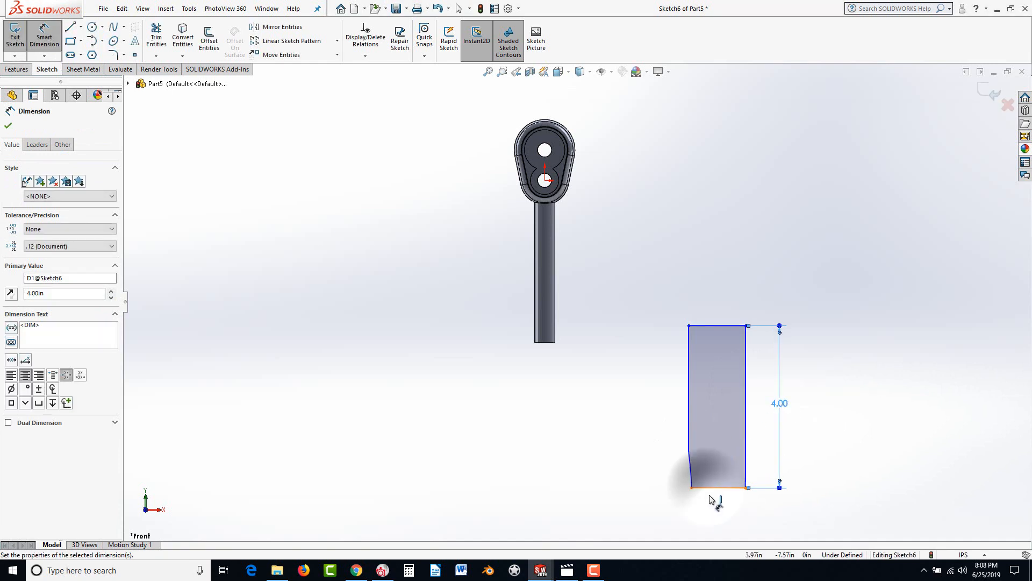
{"action": "left_click", "coordinate": [736, 518]}
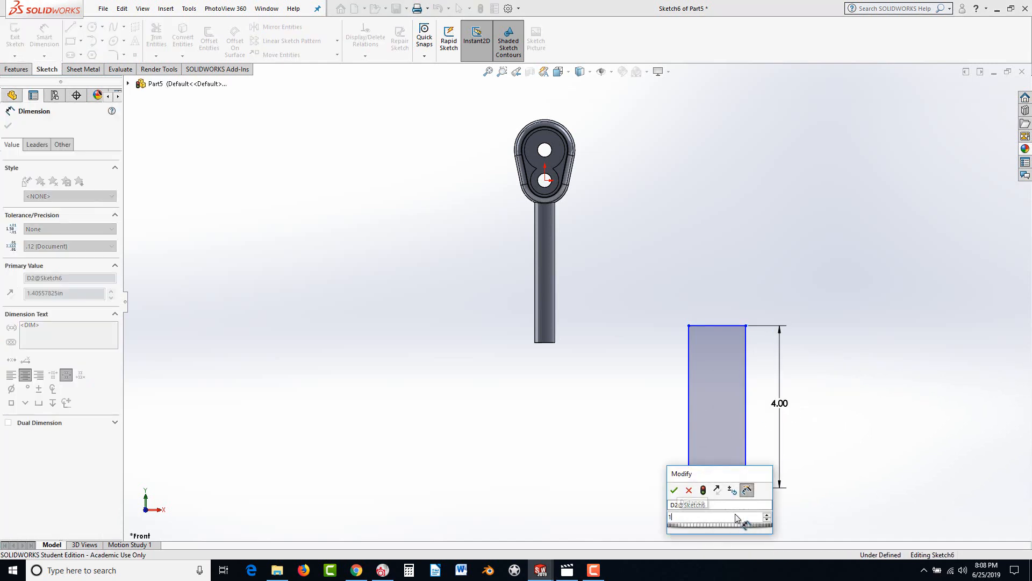
{"action": "type", "text": "1"}
{"action": "key", "text": "Return"}
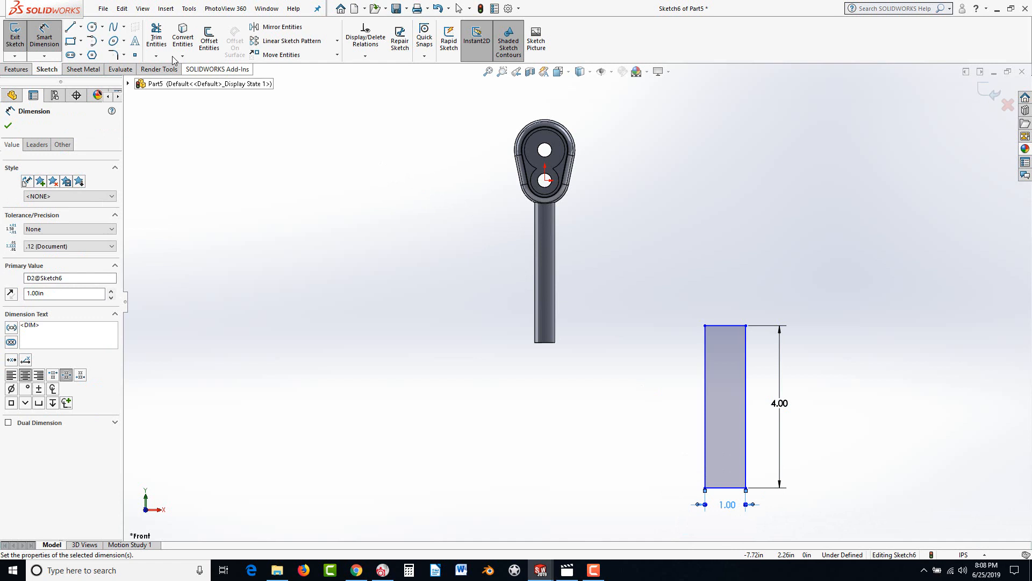
Sketch a vertical centerline about 2.99 in long upward from the midpoint of the rectangle's upper edge
{"action": "left_click", "coordinate": [80, 26]}
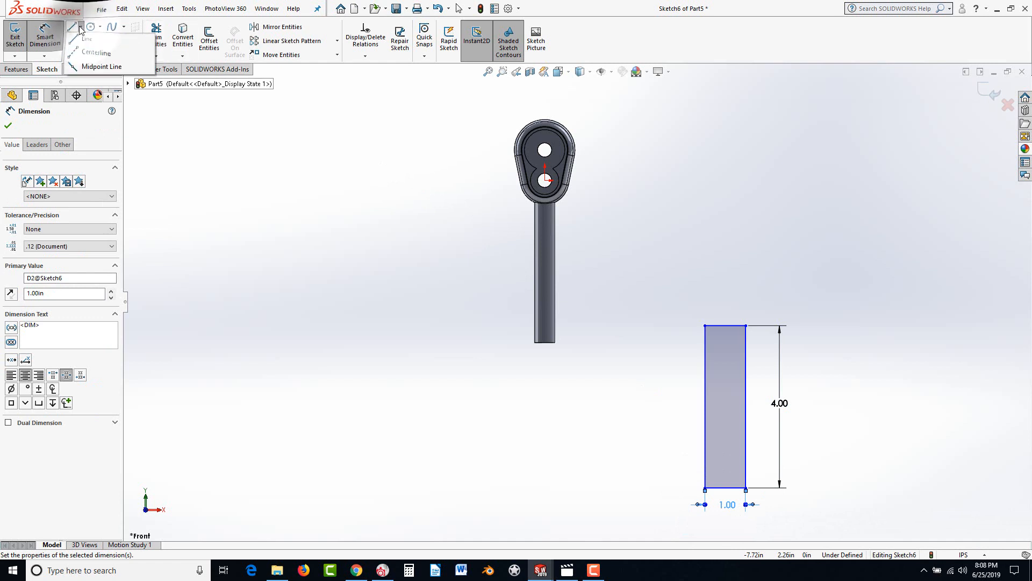
{"action": "left_click", "coordinate": [89, 53]}
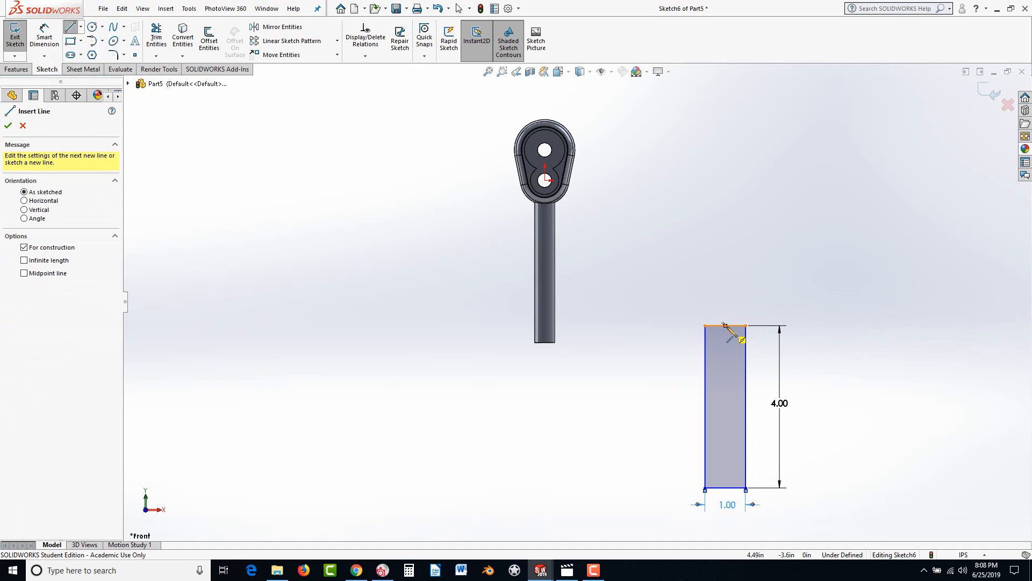
{"action": "left_click", "coordinate": [726, 326]}
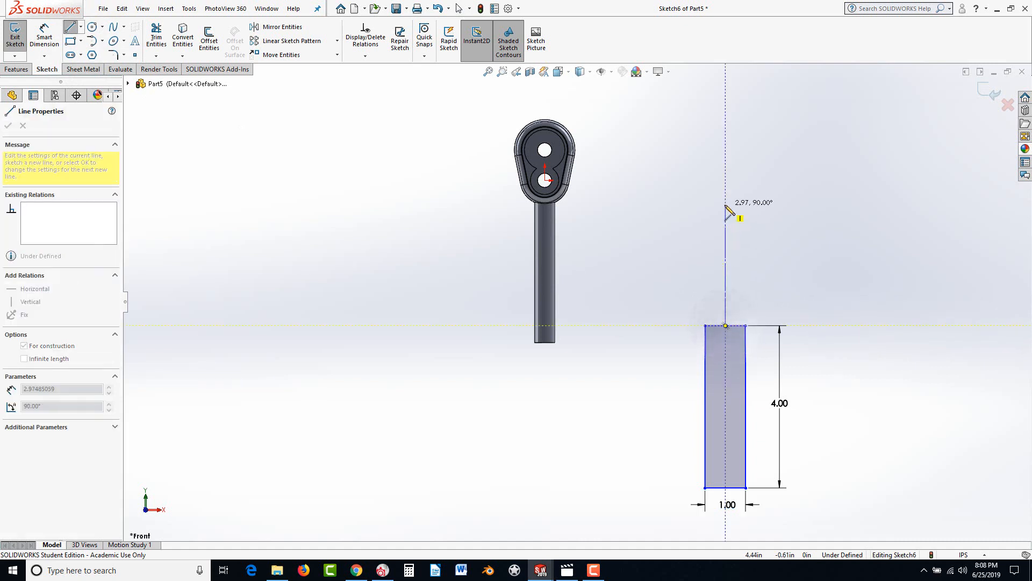
{"action": "left_click", "coordinate": [725, 204]}
{"action": "key", "text": "Escape"}
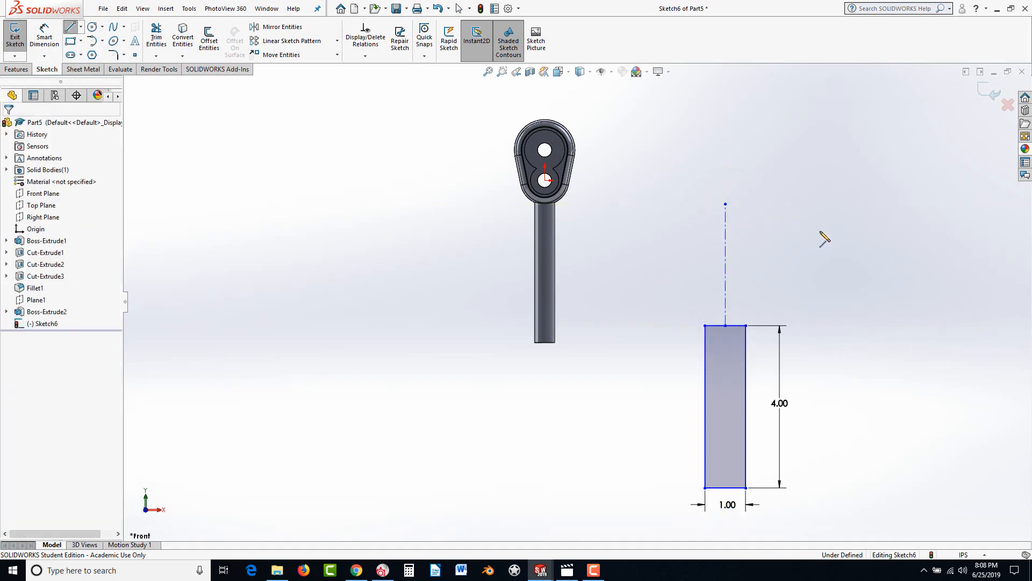
Set the centerline's length to 3.75 in and attach its free upper end to the origin, aligning the rectangle with the handle
{"action": "left_click", "coordinate": [44, 37]}
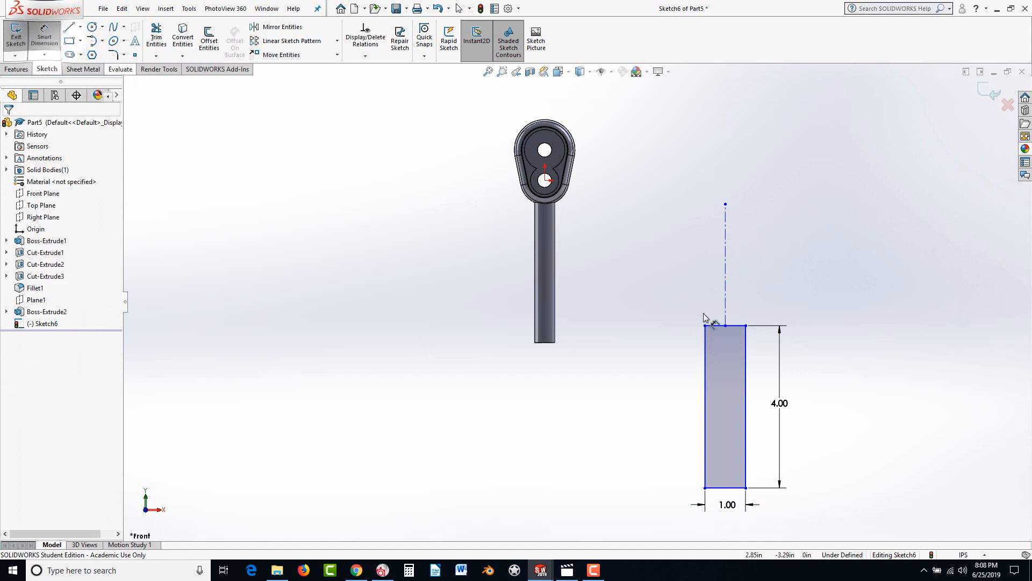
{"action": "left_click", "coordinate": [726, 262]}
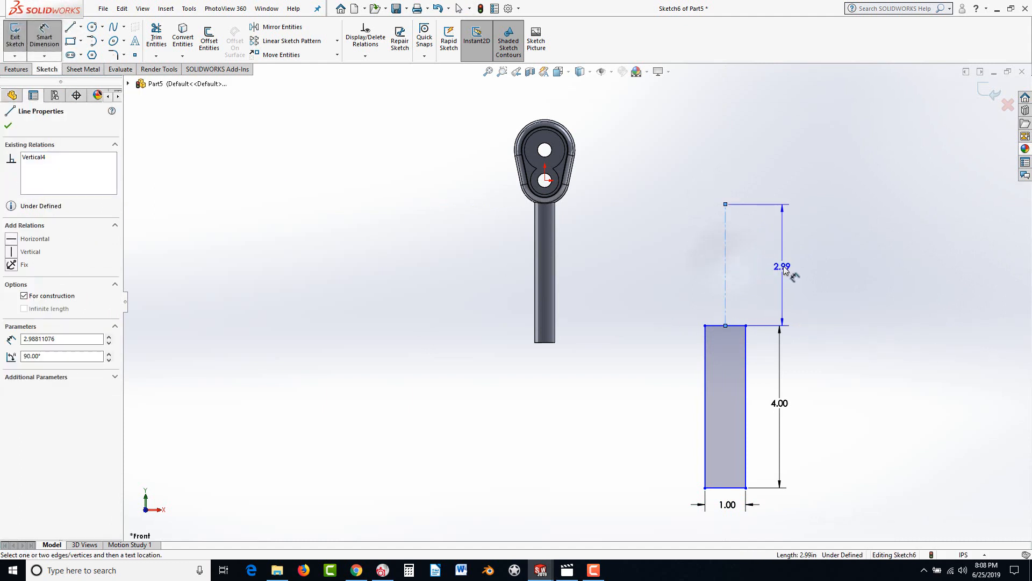
{"action": "left_click", "coordinate": [780, 267]}
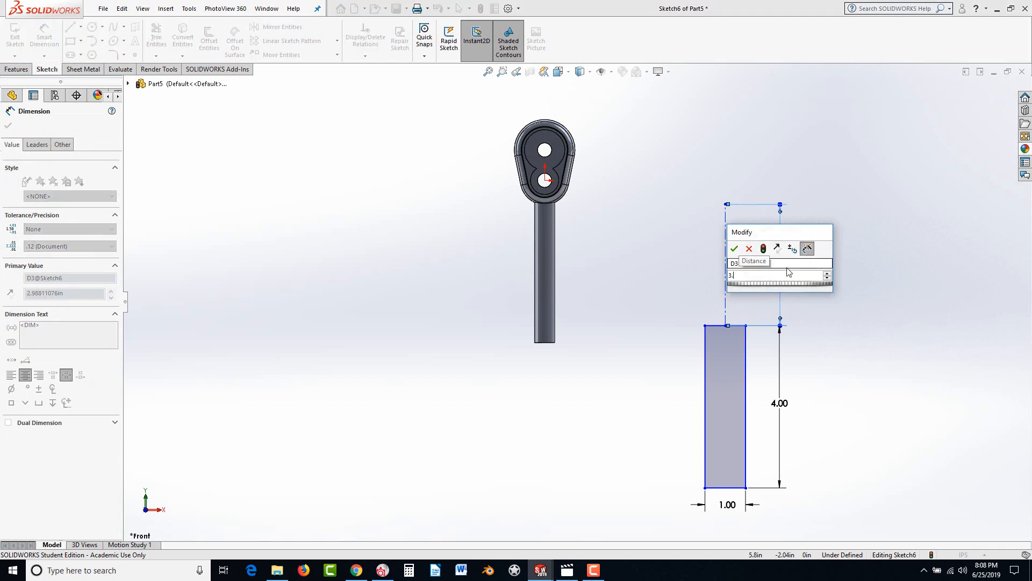
{"action": "type", "text": "3.75"}
{"action": "key", "text": "Return"}
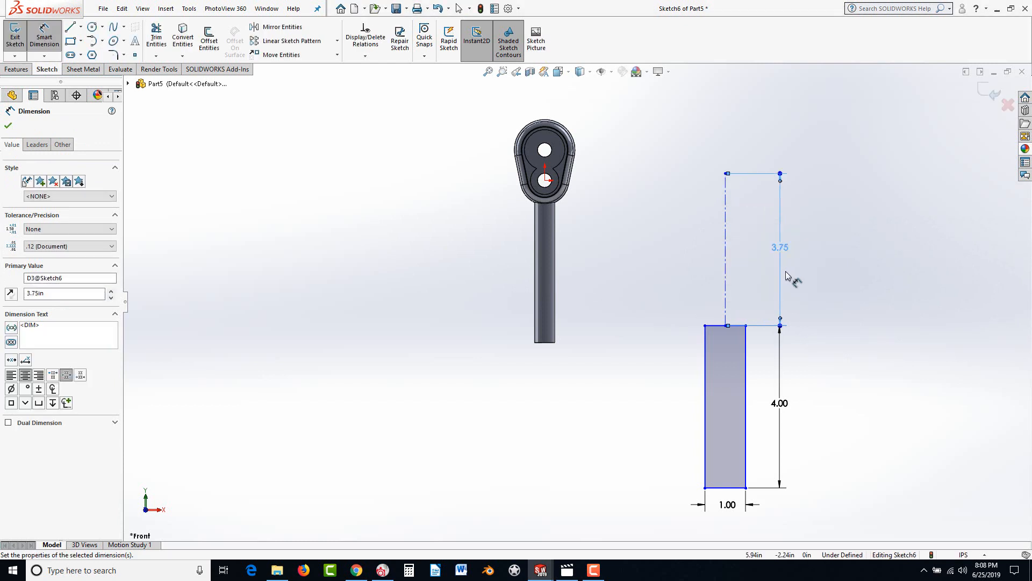
{"action": "key", "text": "Escape"}
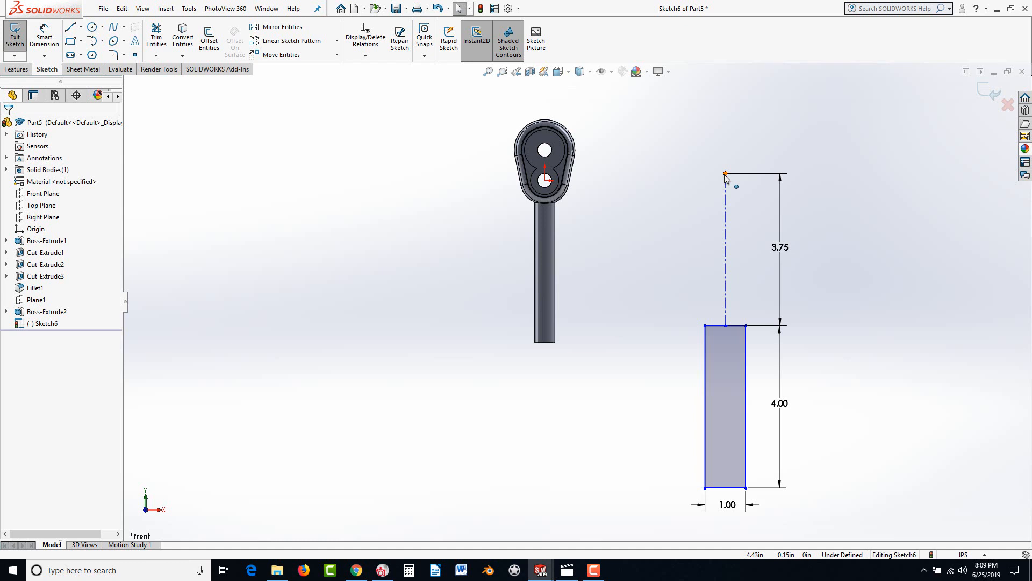
{"action": "mouse_move", "coordinate": [725, 173]}
{"action": "left_mouse_down"}
{"action": "mouse_move", "coordinate": [732, 189]}
{"action": "mouse_move", "coordinate": [601, 206]}
{"action": "mouse_move", "coordinate": [545, 181]}
{"action": "left_mouse_up"}
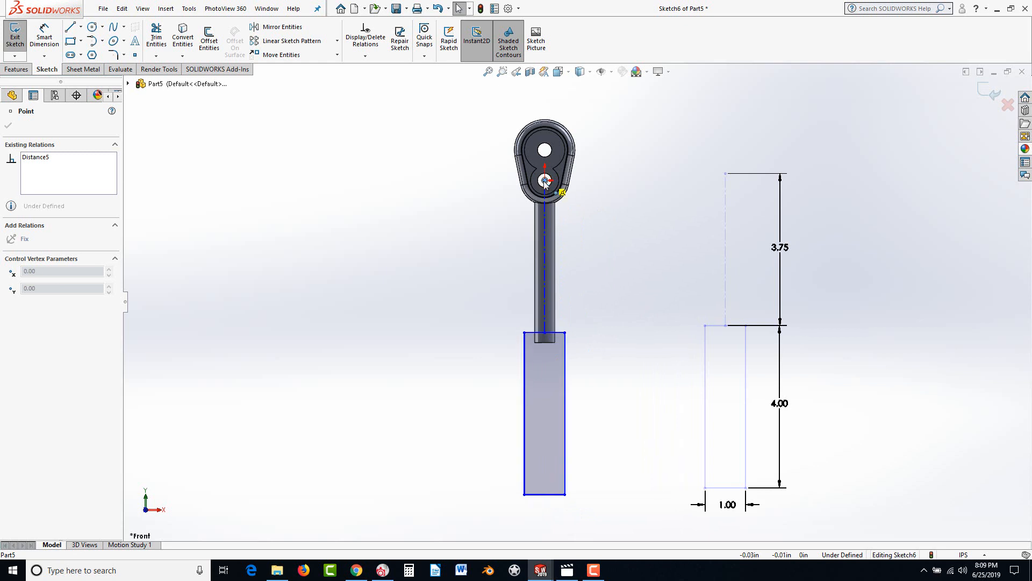
{"action": "left_click_drag", "start_coordinate": [545, 182], "coordinate": [545, 182]}
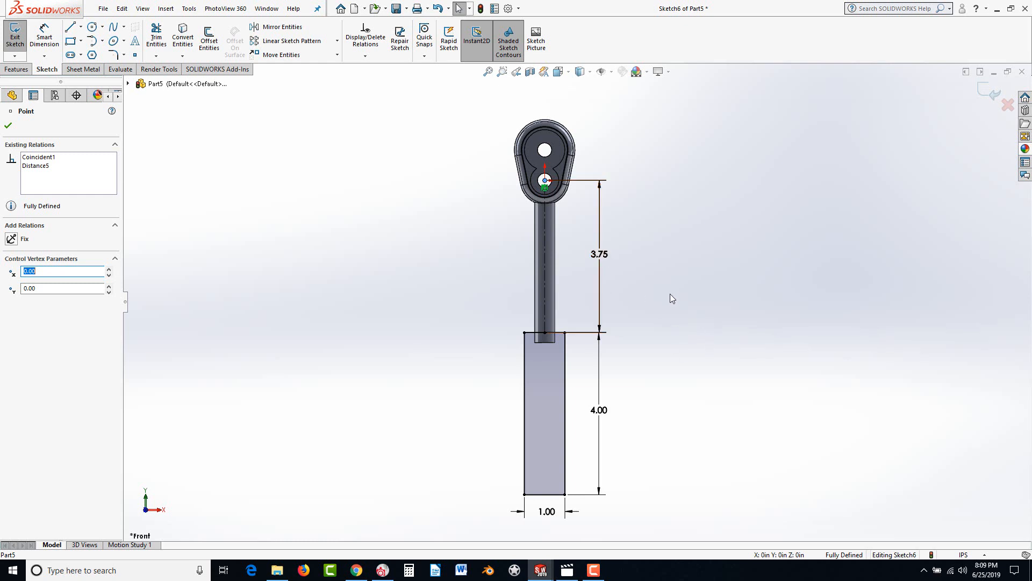
Extrude the rectangle as a merged Mid Plane boss 0.75 in deep with a 7-degree inward draft
{"action": "middle_click_drag", "start_coordinate": [669, 293], "coordinate": [607, 309]}
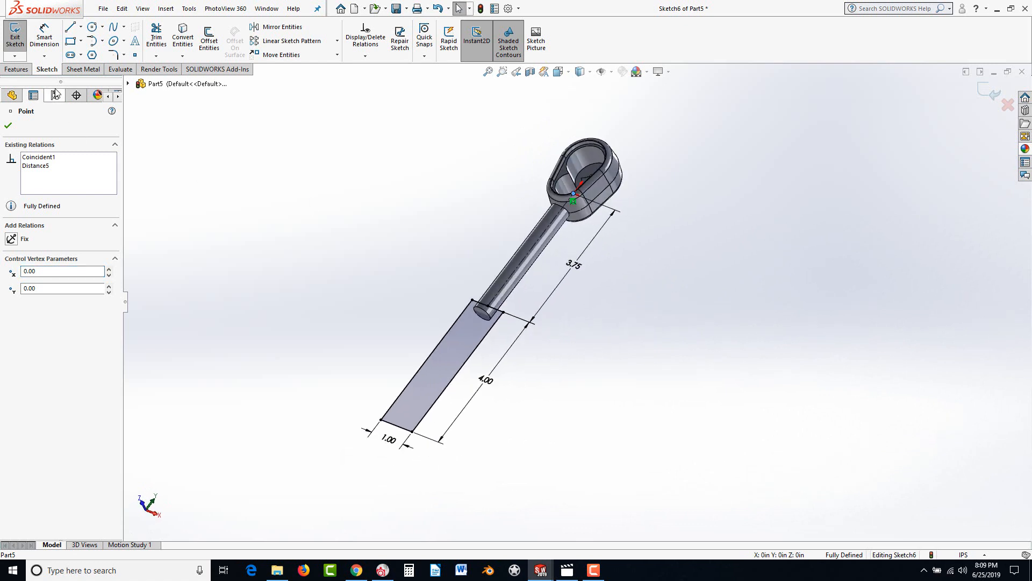
{"action": "left_click", "coordinate": [16, 68]}
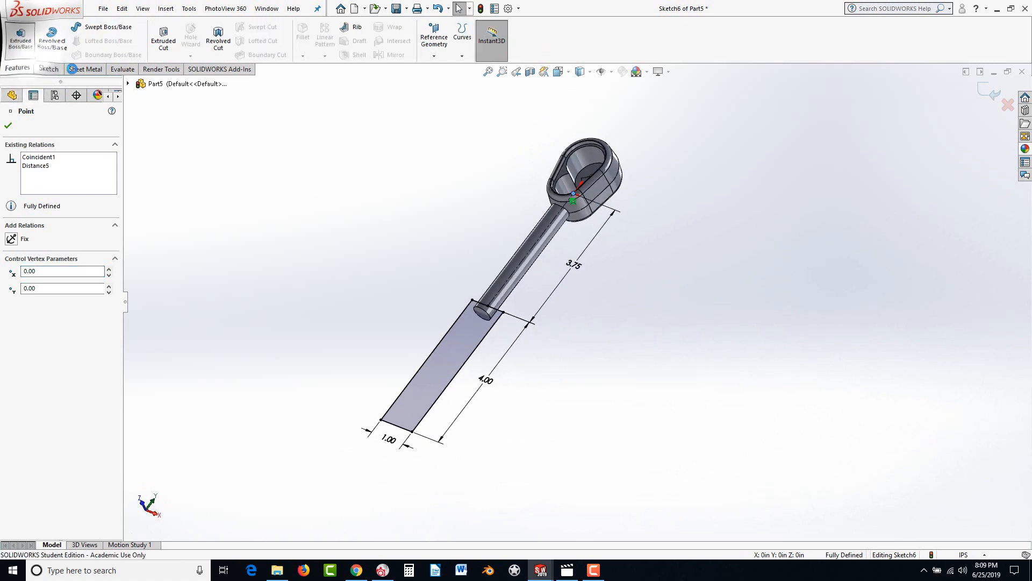
{"action": "left_click", "coordinate": [20, 38]}
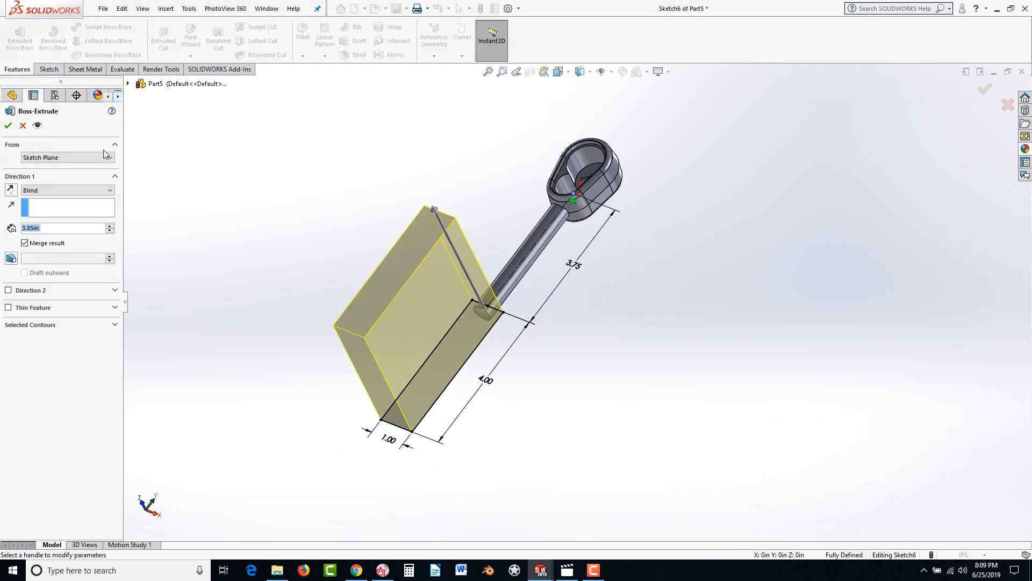
{"action": "left_click", "coordinate": [46, 190]}
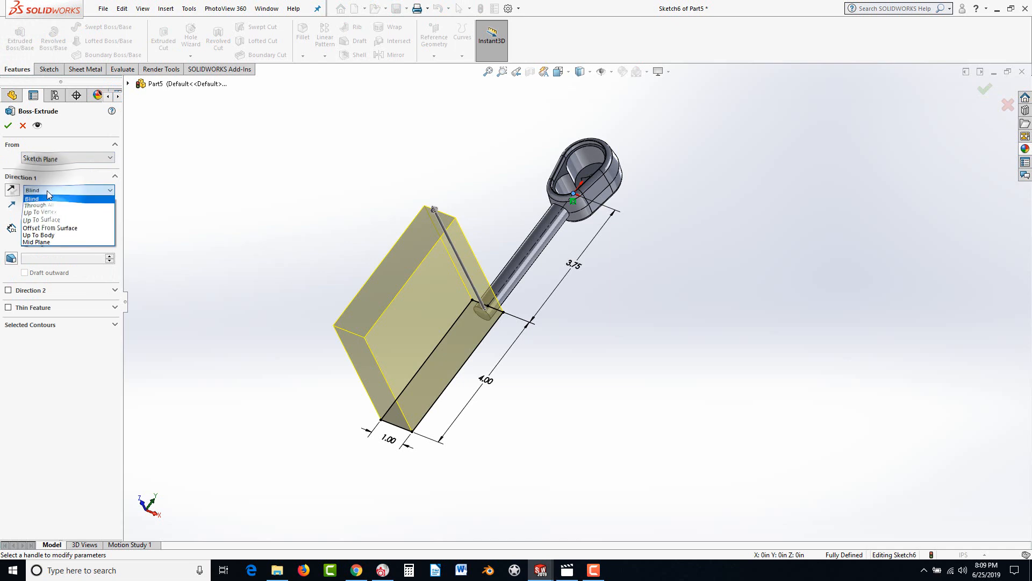
{"action": "left_click", "coordinate": [47, 242]}
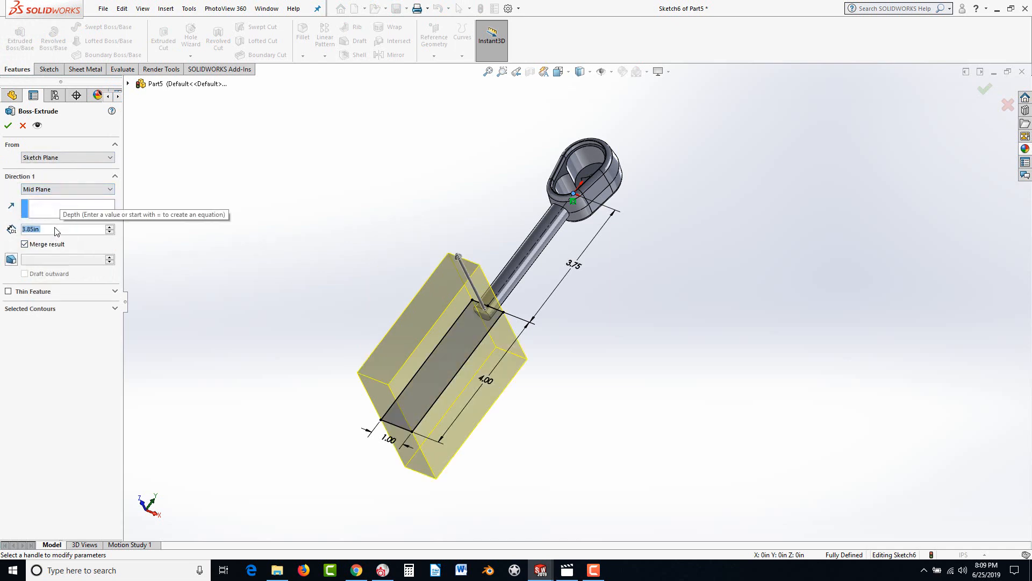
{"action": "type", "text": ".75"}
{"action": "key", "text": "Return"}
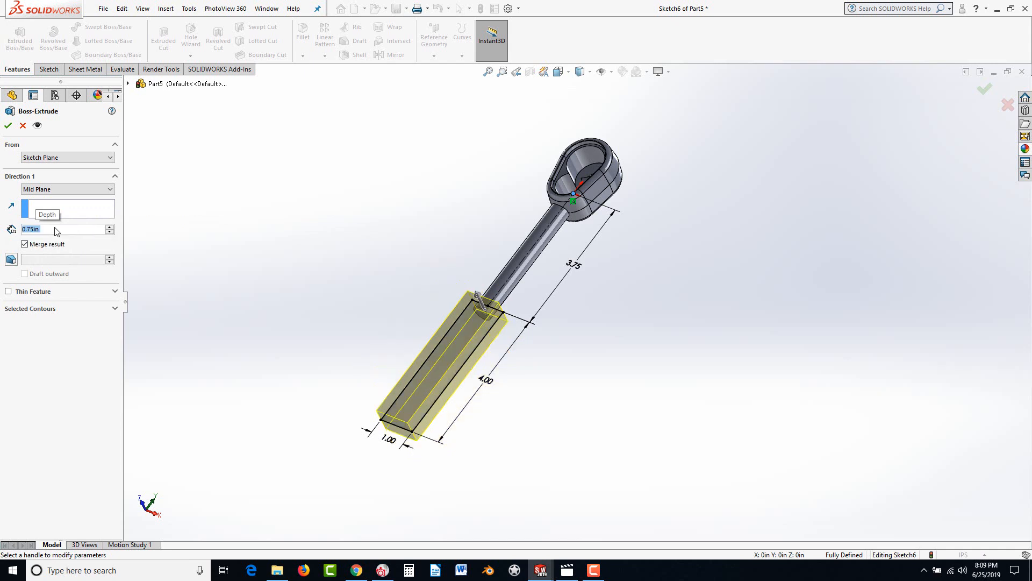
{"action": "left_click", "coordinate": [11, 260]}
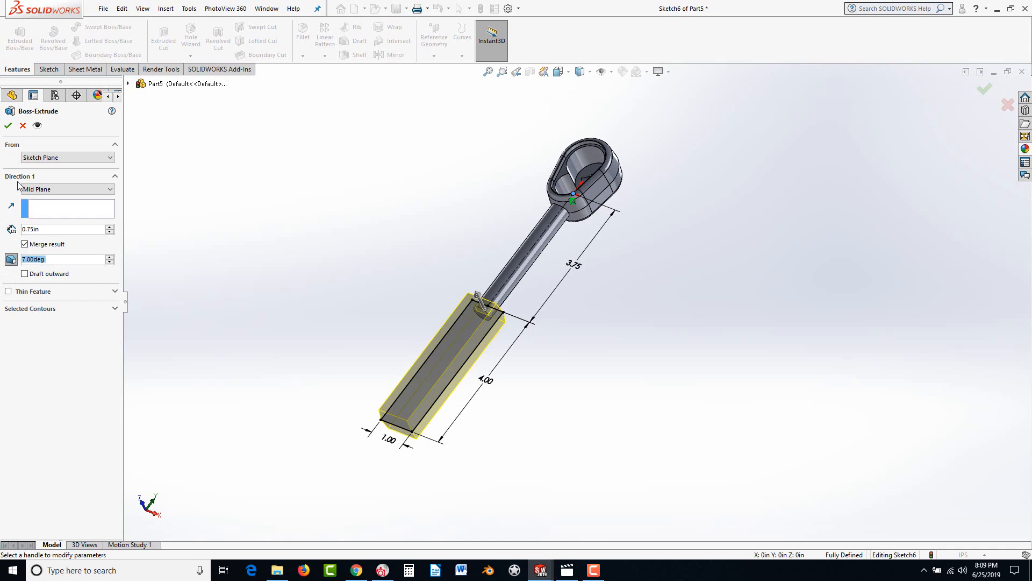
{"action": "left_click", "coordinate": [8, 126]}
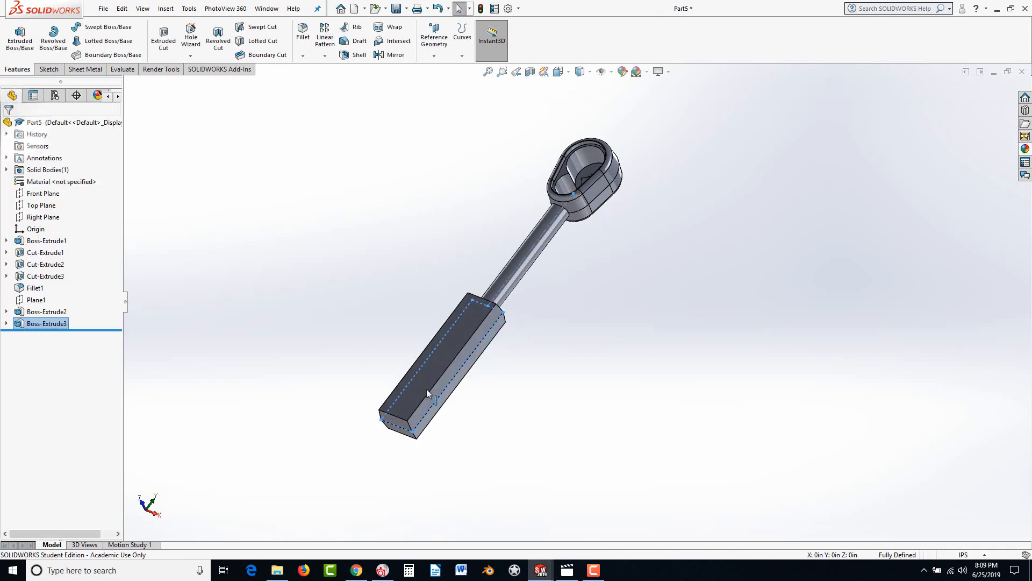
{"action": "left_click", "coordinate": [553, 376]}
Fillet the four long outer edges of the rectangular grip with a 0.125 in radius
{"action": "scroll", "coordinate": [616, 243], "scroll_direction": "down", "scroll_amount": 2}
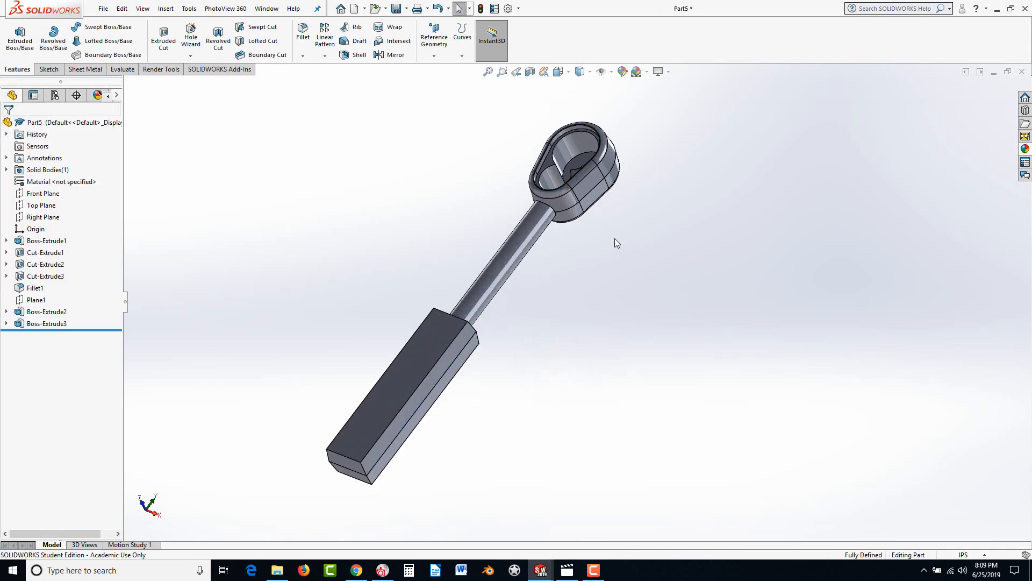
{"action": "middle_click_drag", "start_coordinate": [614, 243], "coordinate": [582, 290]}
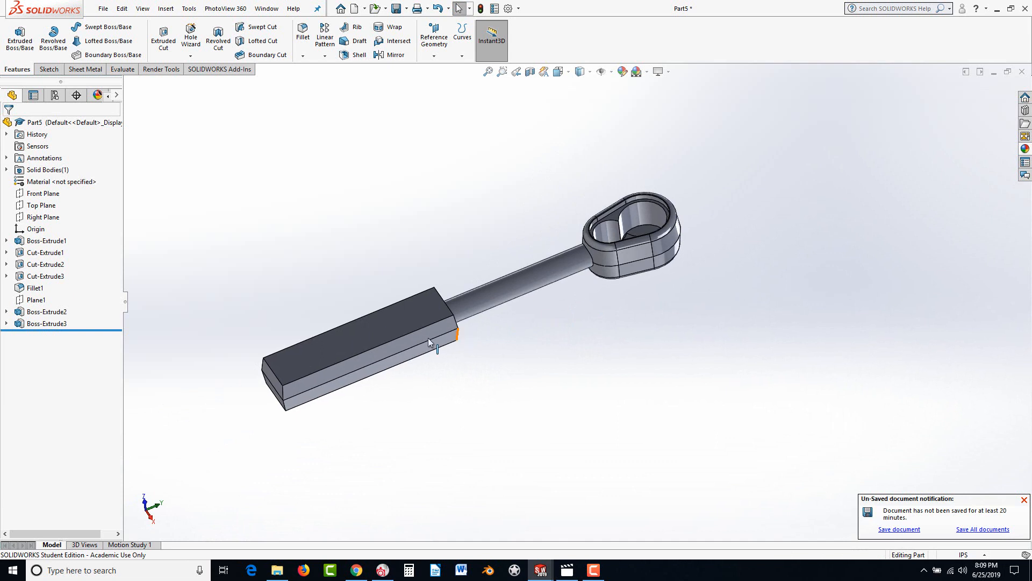
{"action": "scroll", "coordinate": [411, 332], "scroll_direction": "down", "scroll_amount": 2}
{"action": "scroll", "coordinate": [365, 245], "scroll_direction": "down", "scroll_amount": 1}
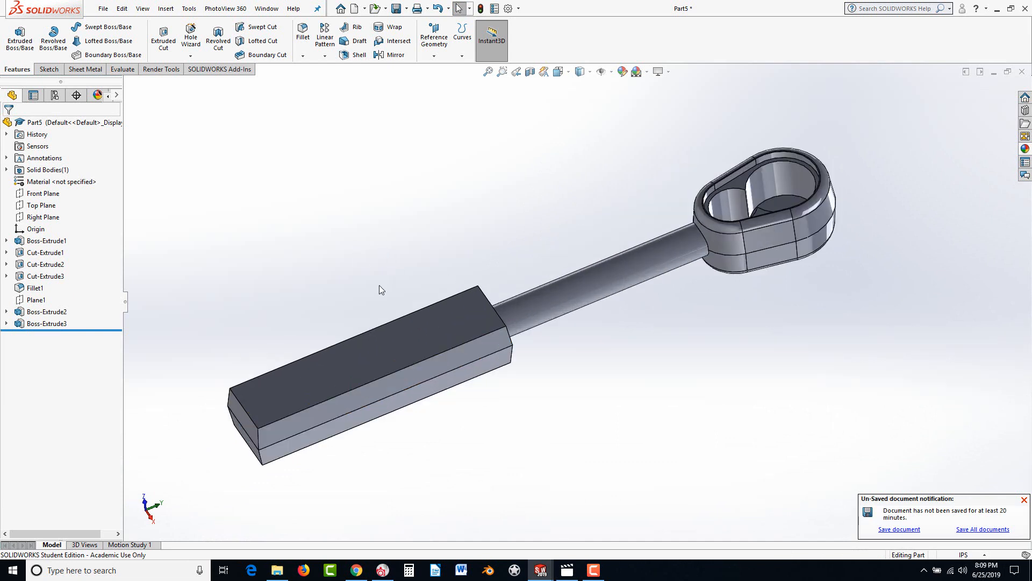
{"action": "left_click", "coordinate": [303, 34]}
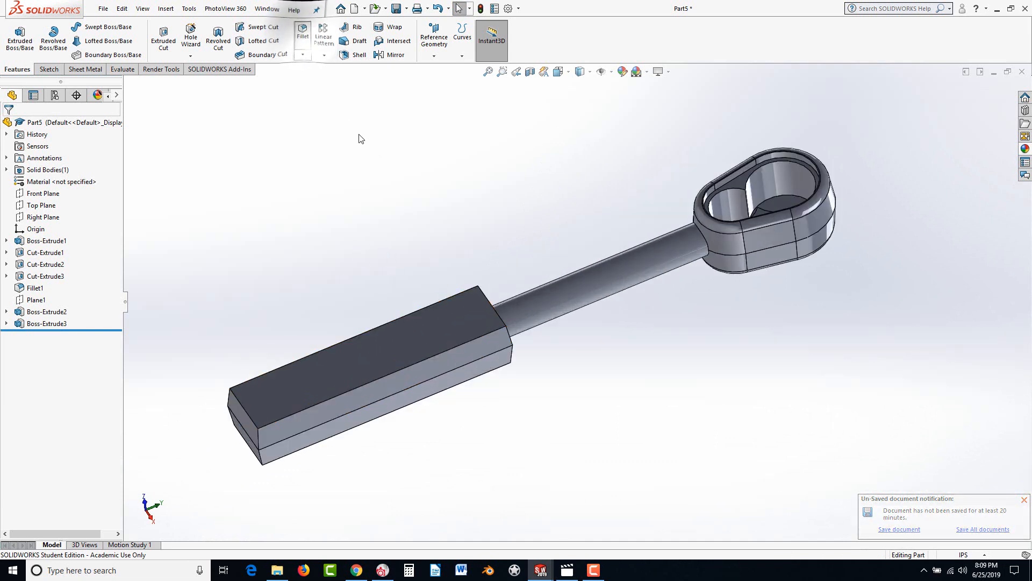
{"action": "left_click", "coordinate": [401, 372]}
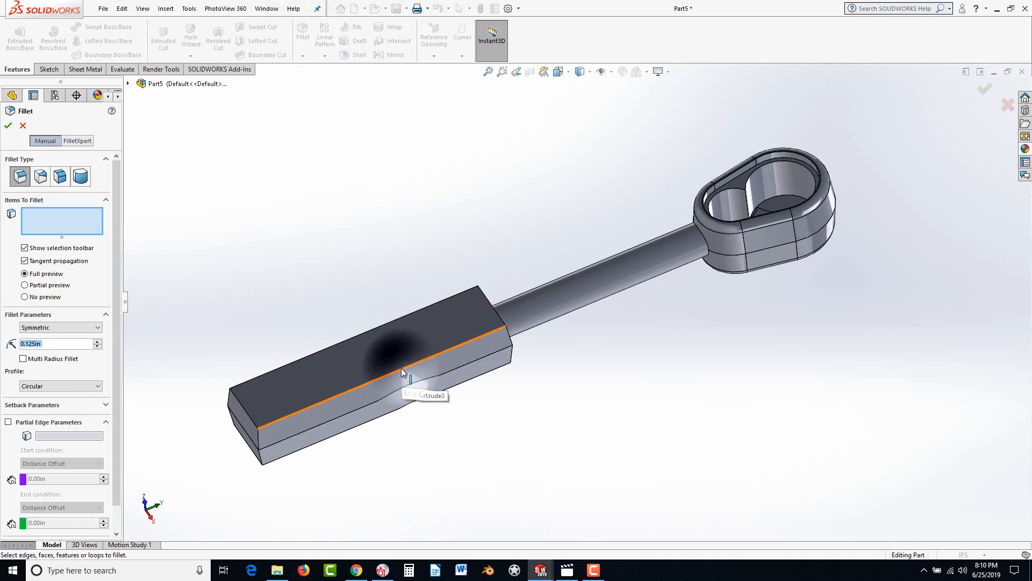
{"action": "left_click", "coordinate": [389, 321]}
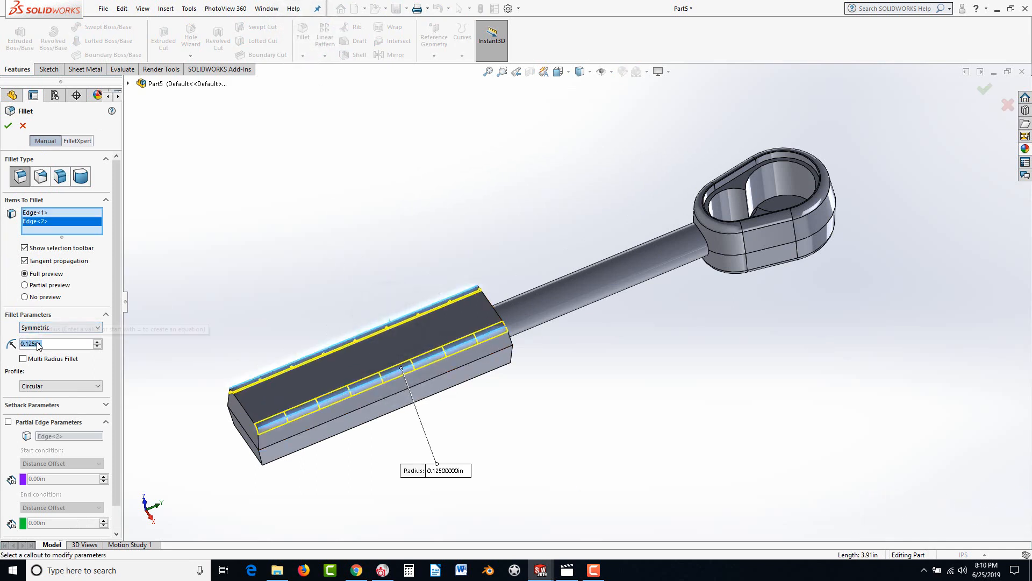
{"action": "left_click", "coordinate": [314, 446]}
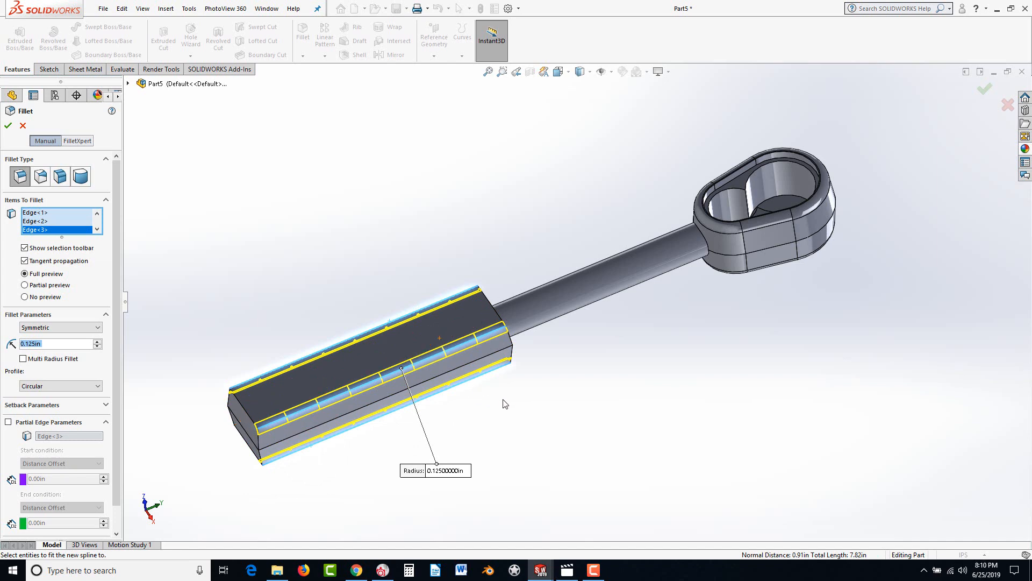
{"action": "middle_click_drag", "start_coordinate": [505, 403], "coordinate": [628, 366]}
{"action": "left_click", "coordinate": [590, 340]}
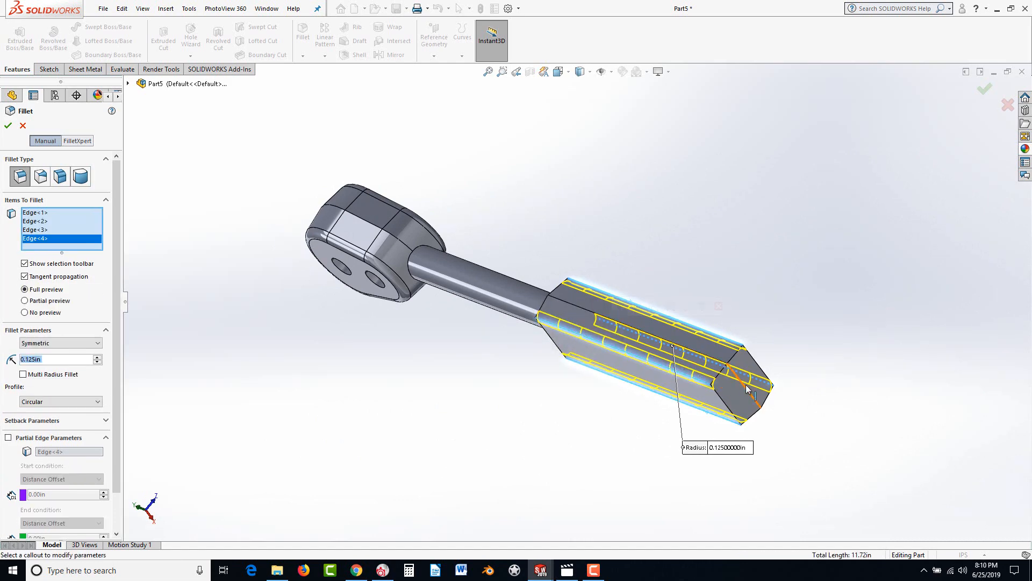
{"action": "middle_click_drag", "start_coordinate": [806, 409], "coordinate": [678, 432]}
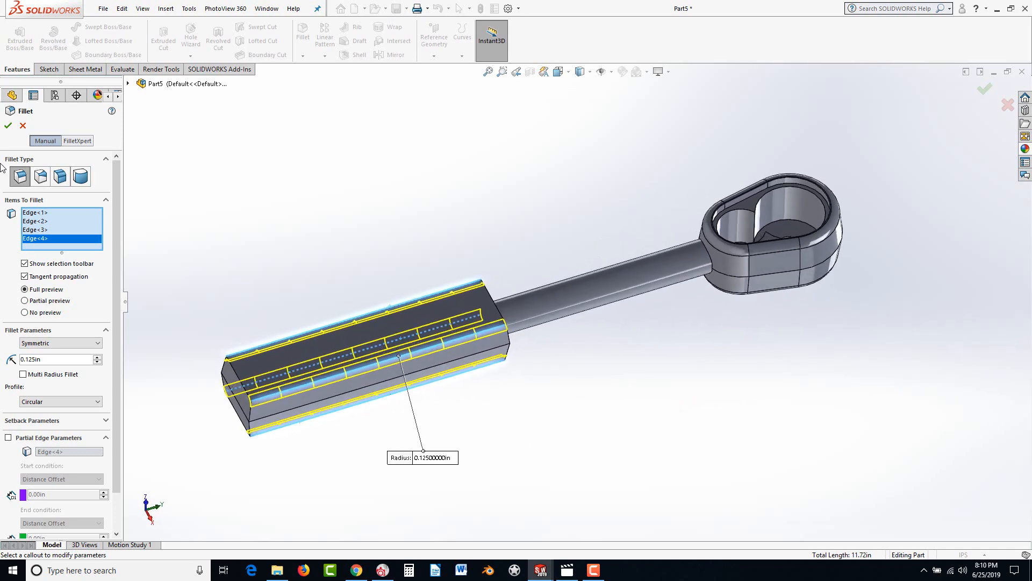
{"action": "left_click", "coordinate": [8, 126]}
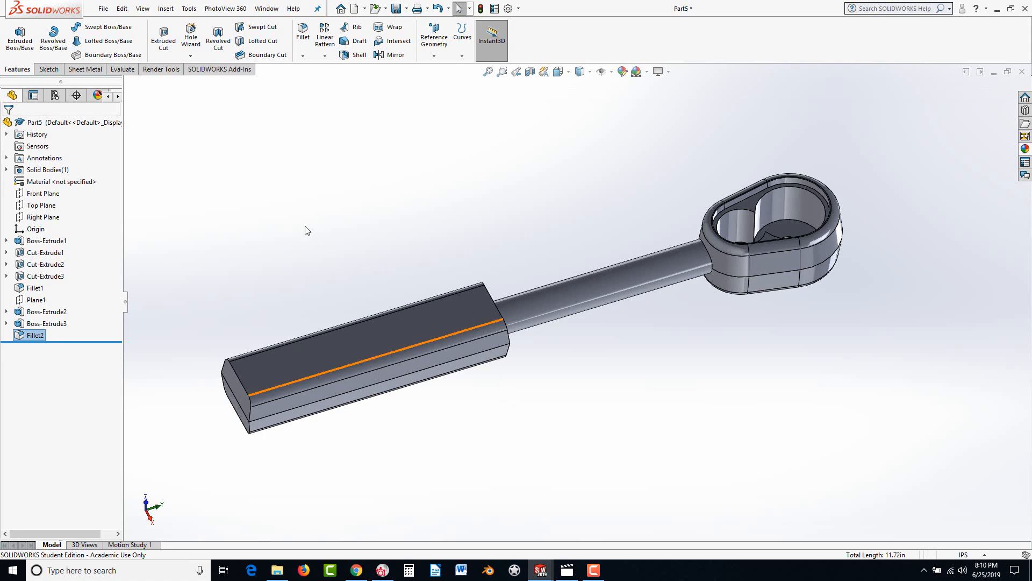
Fillet both ends of the round handle rod where it meets the head and grip with a 0.06 in radius
{"action": "left_click", "coordinate": [301, 36]}
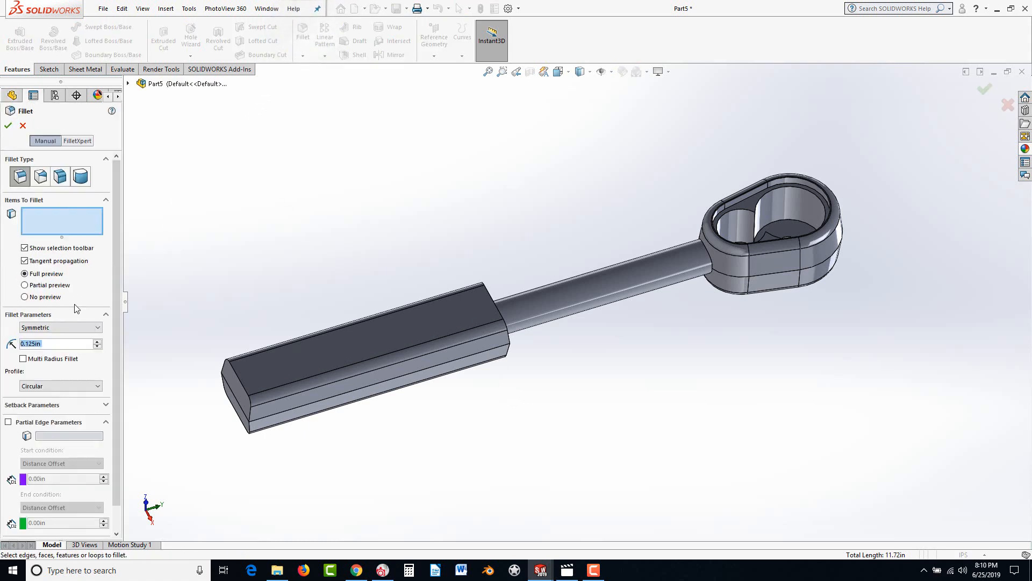
{"action": "type", "text": ".06"}
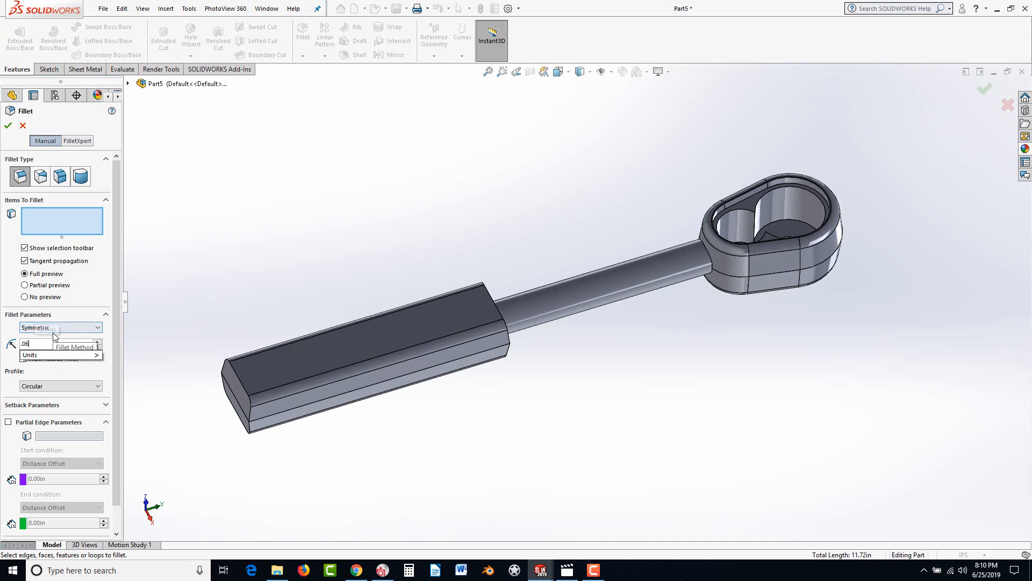
{"action": "key", "text": "Return"}
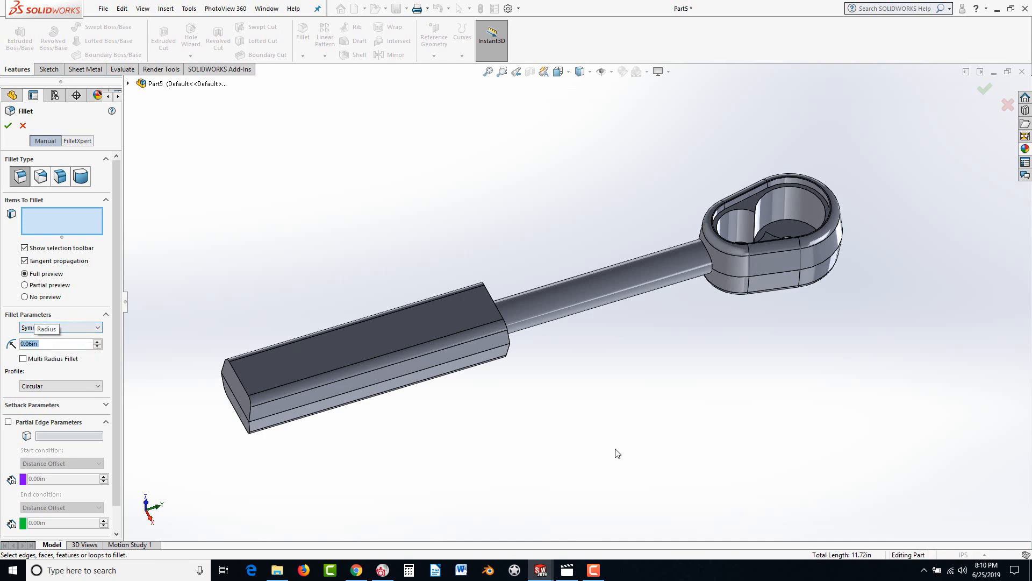
{"action": "scroll", "coordinate": [613, 420], "scroll_direction": "down", "scroll_amount": 5}
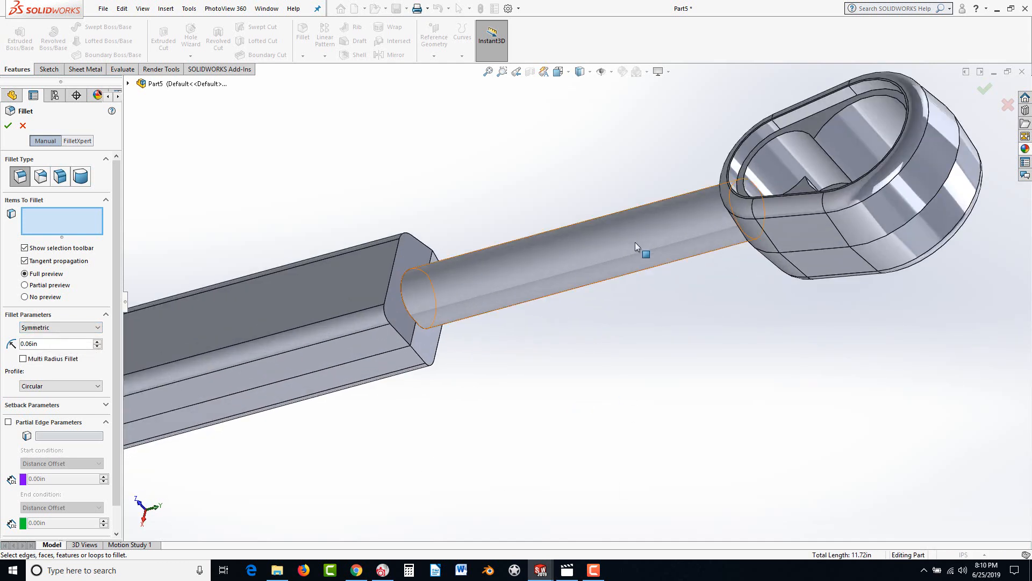
{"action": "middle_click_drag", "start_coordinate": [673, 350], "coordinate": [792, 222]}
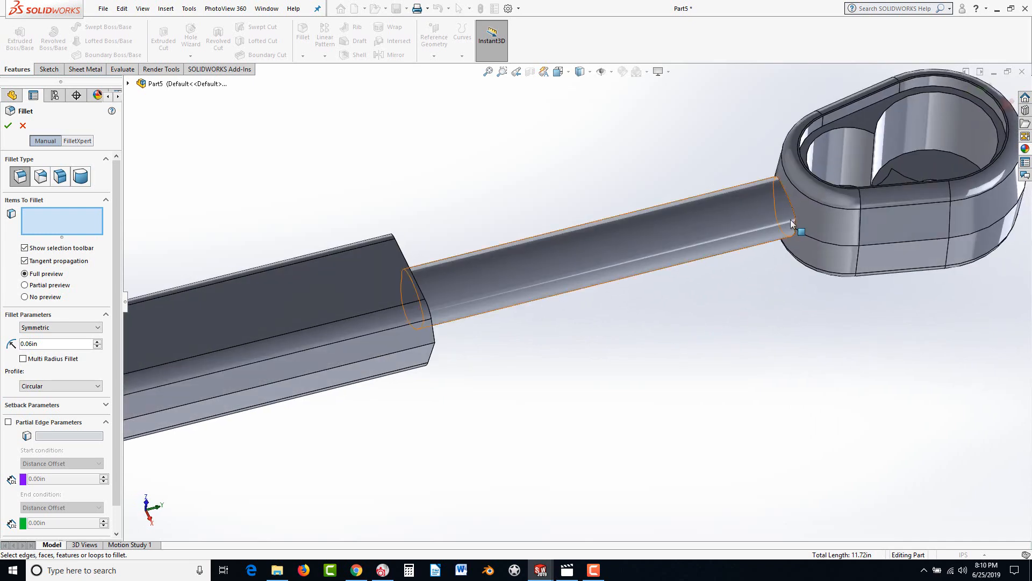
{"action": "left_click", "coordinate": [648, 237]}
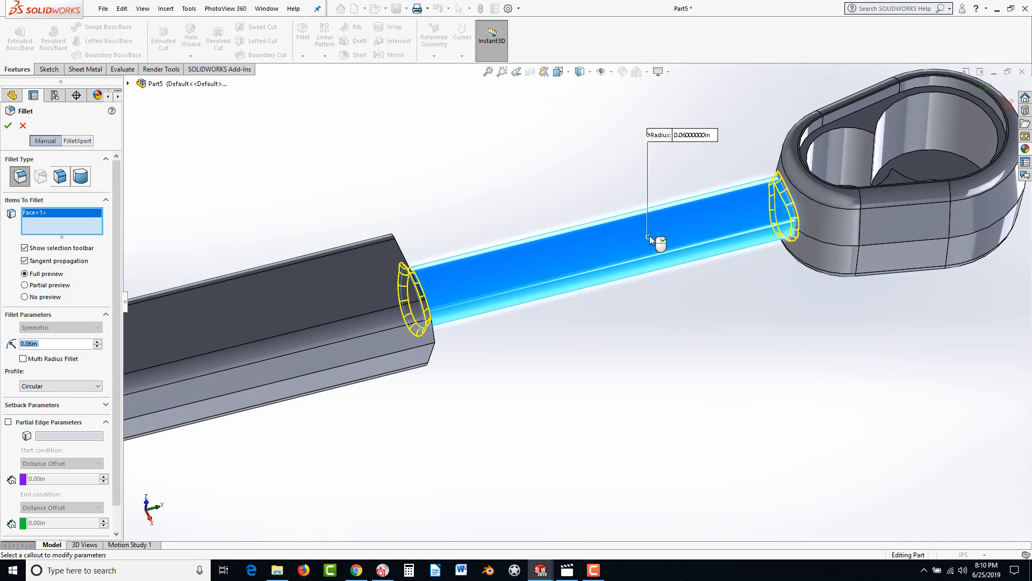
{"action": "middle_click_drag", "start_coordinate": [784, 275], "coordinate": [645, 325]}
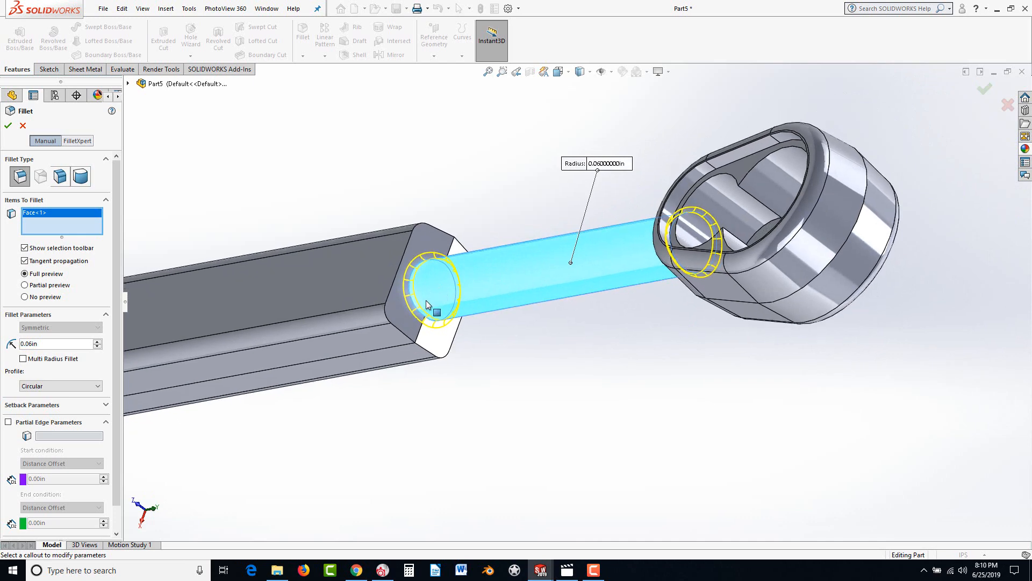
{"action": "left_click", "coordinate": [8, 126]}
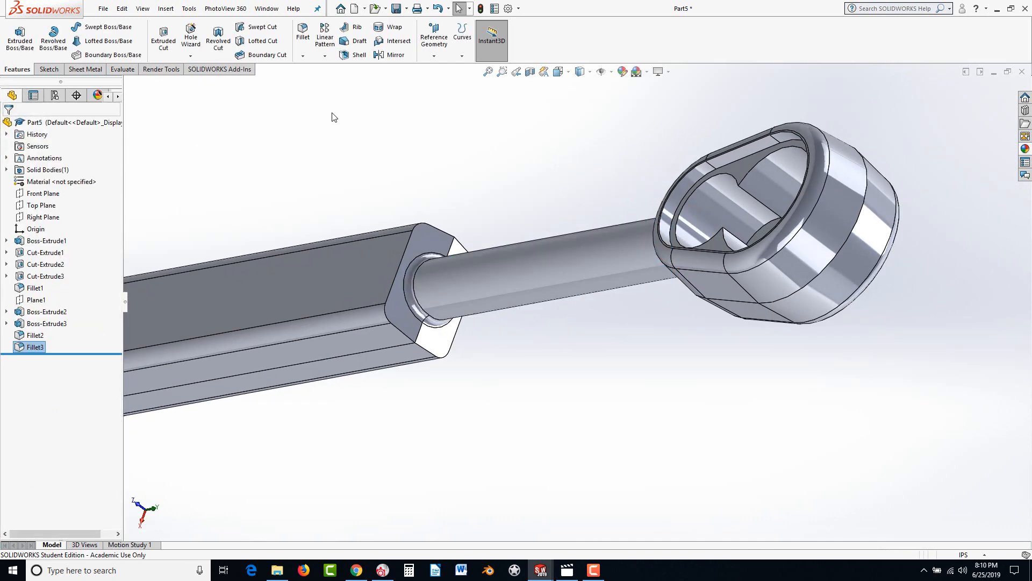
Set up a 0.03 in fillet covering one broad side face of the grip and the remaining edges of its rod-side end
{"action": "left_click", "coordinate": [303, 38]}
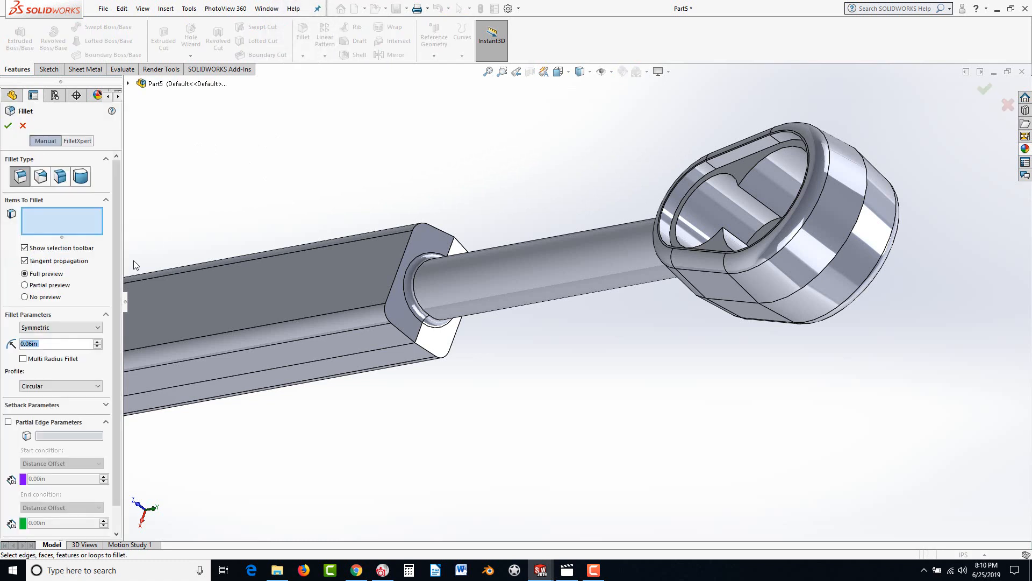
{"action": "type", "text": "0.03"}
{"action": "key", "text": "Return"}
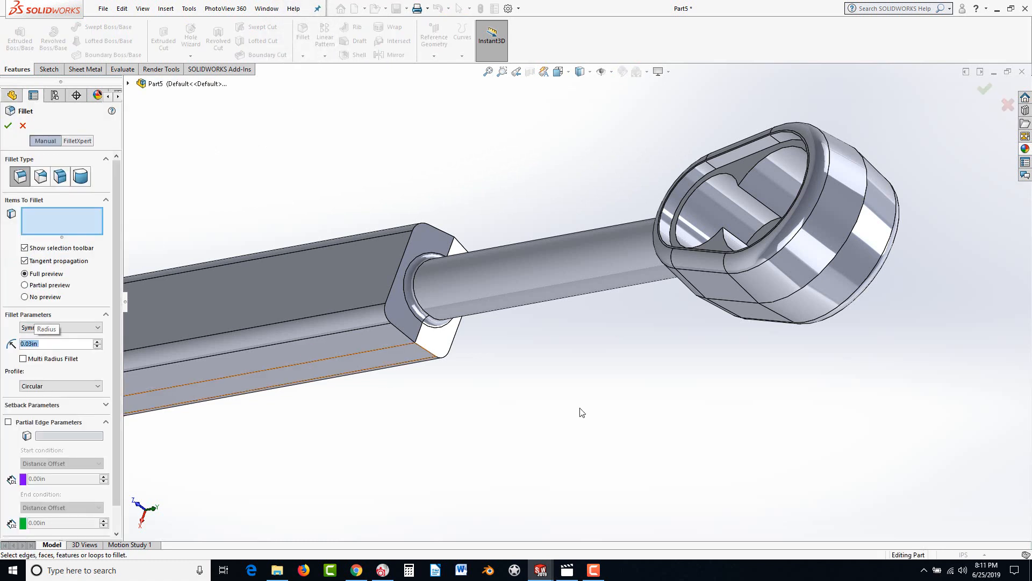
{"action": "left_click", "coordinate": [401, 317]}
{"action": "scroll", "coordinate": [435, 316], "scroll_direction": "down", "scroll_amount": 3}
{"action": "scroll", "coordinate": [434, 316], "scroll_direction": "down", "scroll_amount": 2}
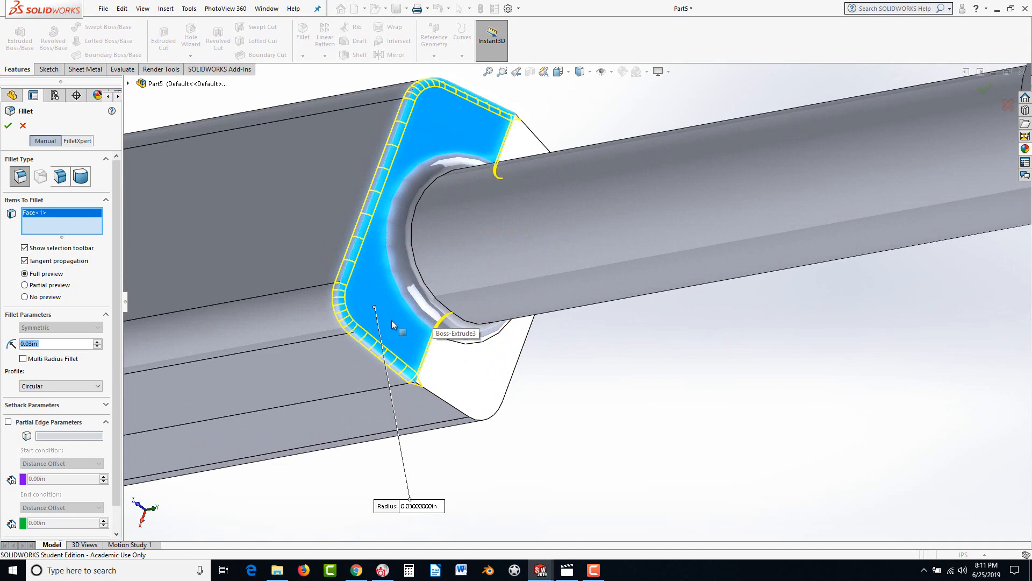
{"action": "left_click", "coordinate": [392, 321]}
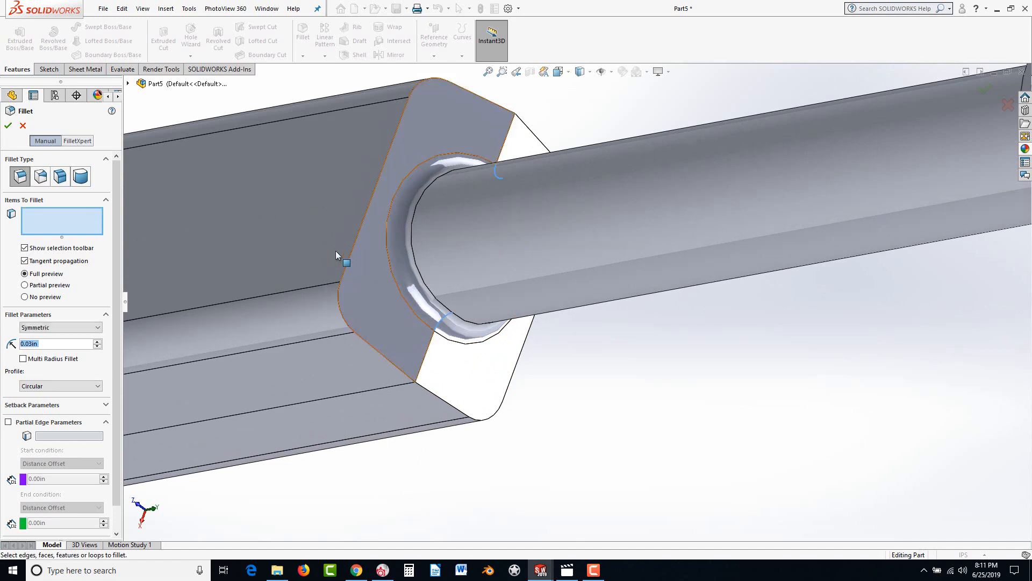
{"action": "left_click", "coordinate": [311, 224]}
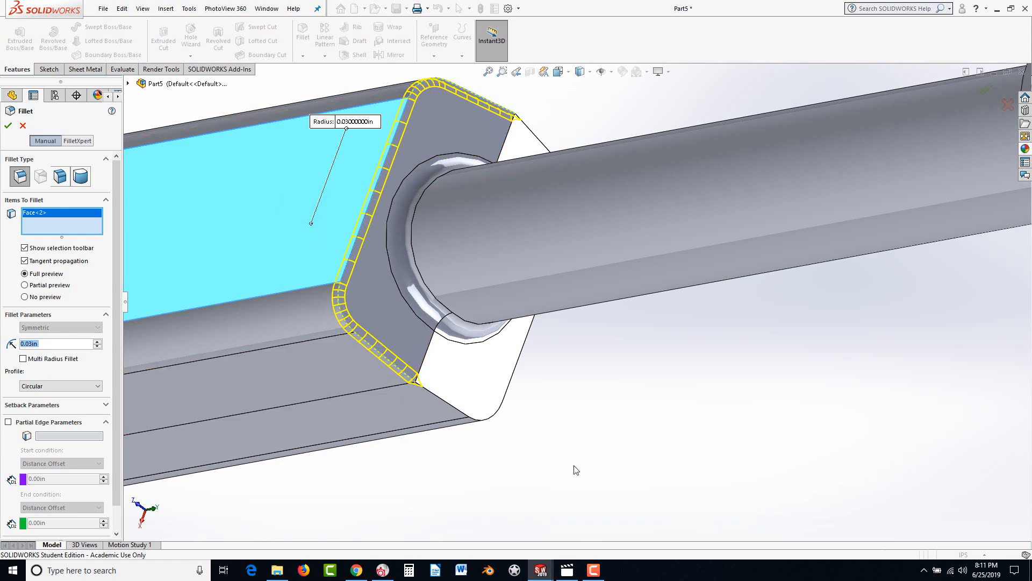
{"action": "middle_click_drag", "start_coordinate": [558, 431], "coordinate": [500, 370]}
{"action": "scroll", "coordinate": [667, 429], "scroll_direction": "up", "scroll_amount": 4}
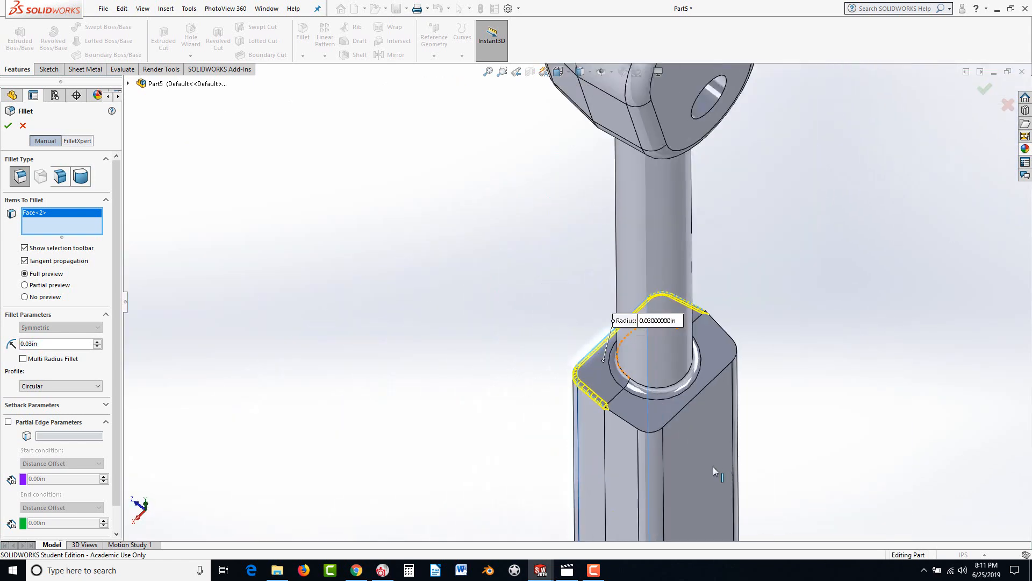
{"action": "scroll", "coordinate": [713, 468], "scroll_direction": "down", "scroll_amount": 3}
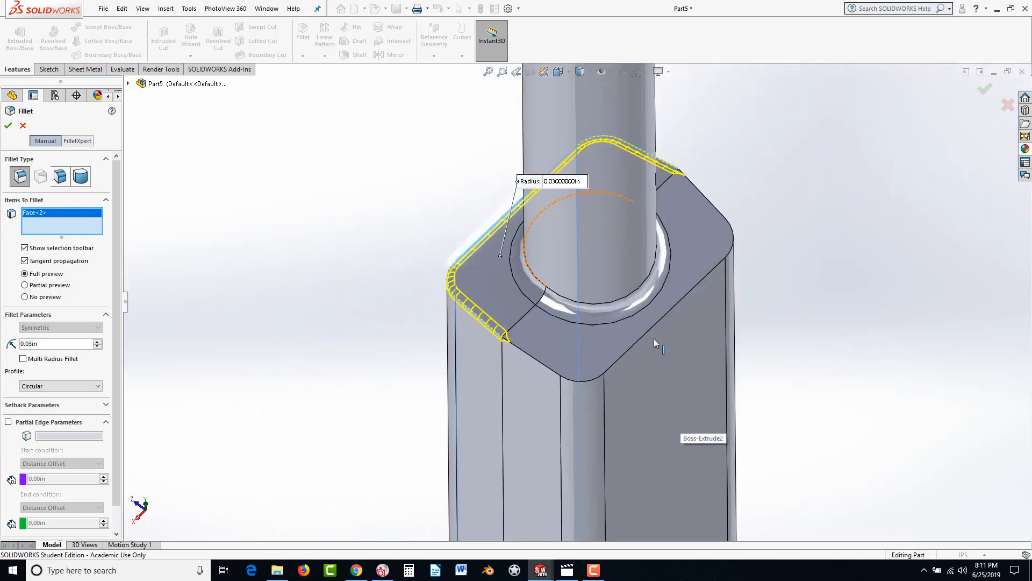
{"action": "left_click", "coordinate": [543, 368]}
{"action": "scroll", "coordinate": [638, 371], "scroll_direction": "up", "scroll_amount": 5}
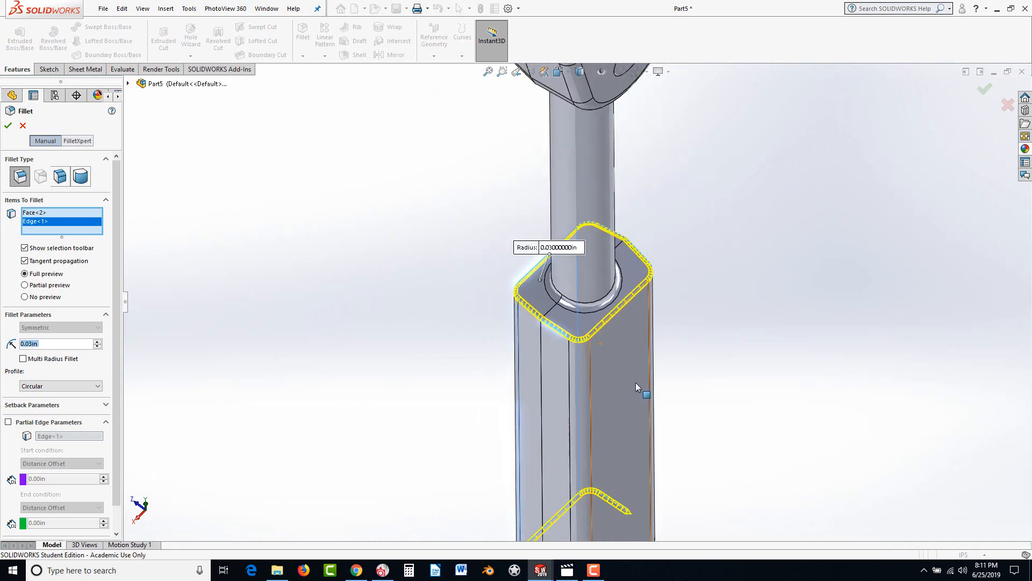
Add the remaining edges at the grip's free end to the fillet selection and create the fillet
{"action": "scroll", "coordinate": [576, 413], "scroll_direction": "down", "scroll_amount": 8}
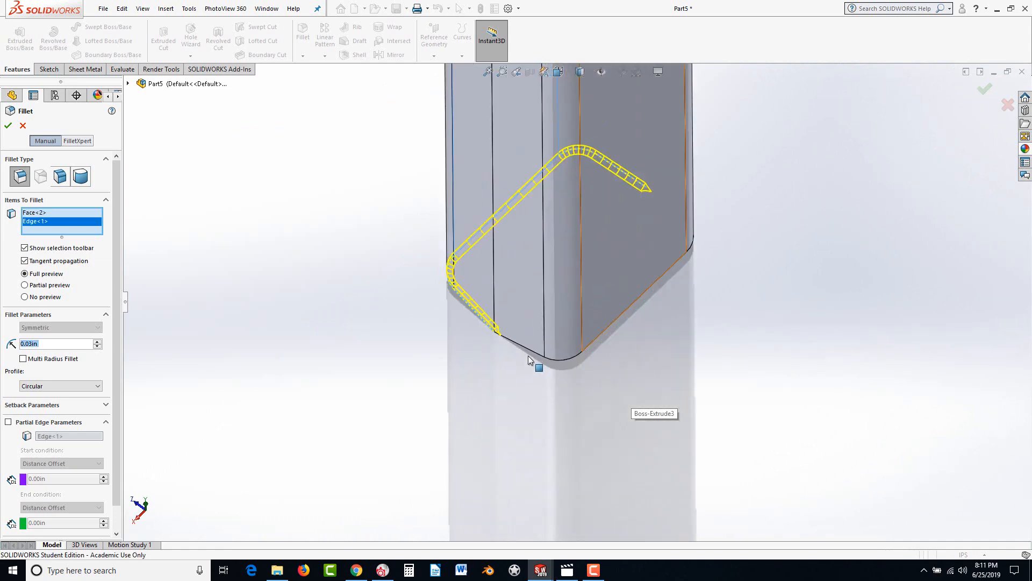
{"action": "left_click", "coordinate": [532, 353]}
{"action": "scroll", "coordinate": [524, 395], "scroll_direction": "up", "scroll_amount": 3}
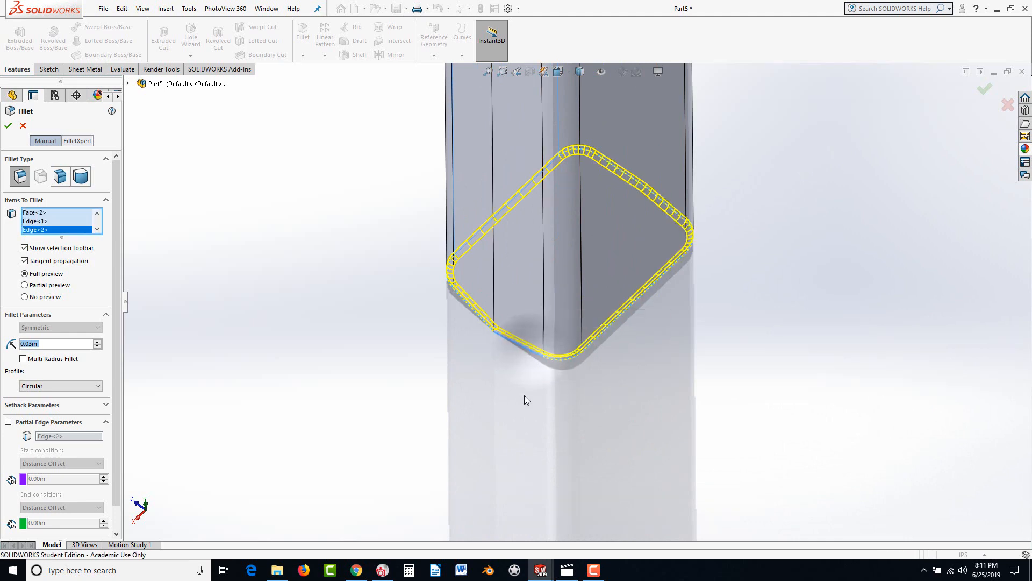
{"action": "scroll", "coordinate": [524, 398], "scroll_direction": "up", "scroll_amount": 4}
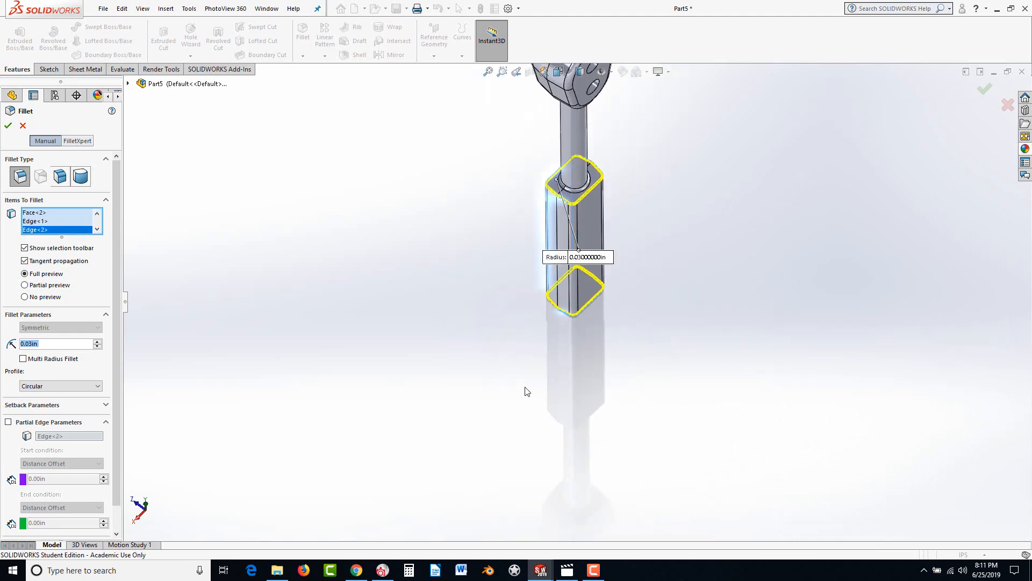
{"action": "left_click", "coordinate": [8, 126]}
{"action": "scroll", "coordinate": [520, 226], "scroll_direction": "down", "scroll_amount": 5}
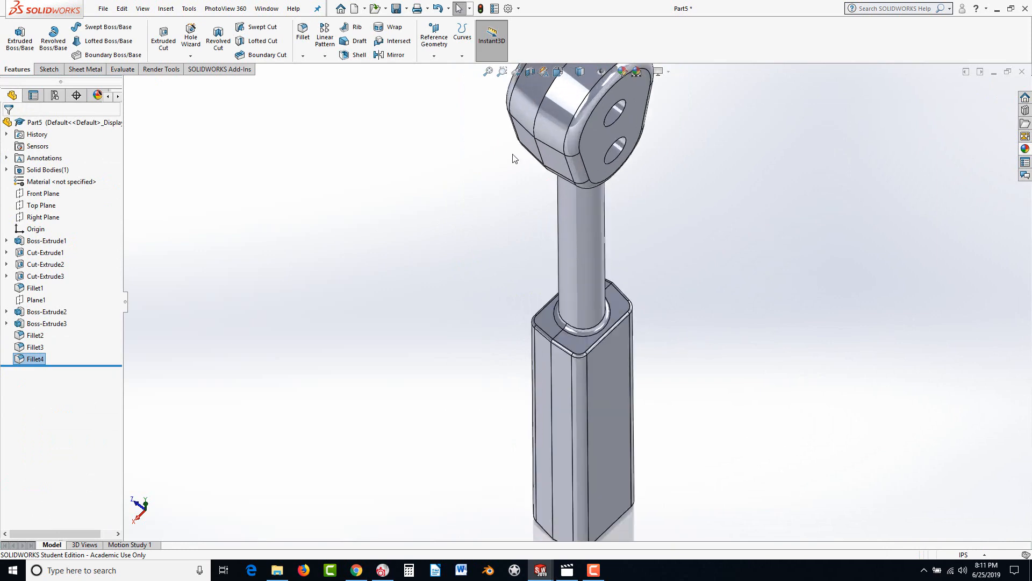
{"action": "middle_click_drag", "start_coordinate": [512, 158], "coordinate": [657, 247]}
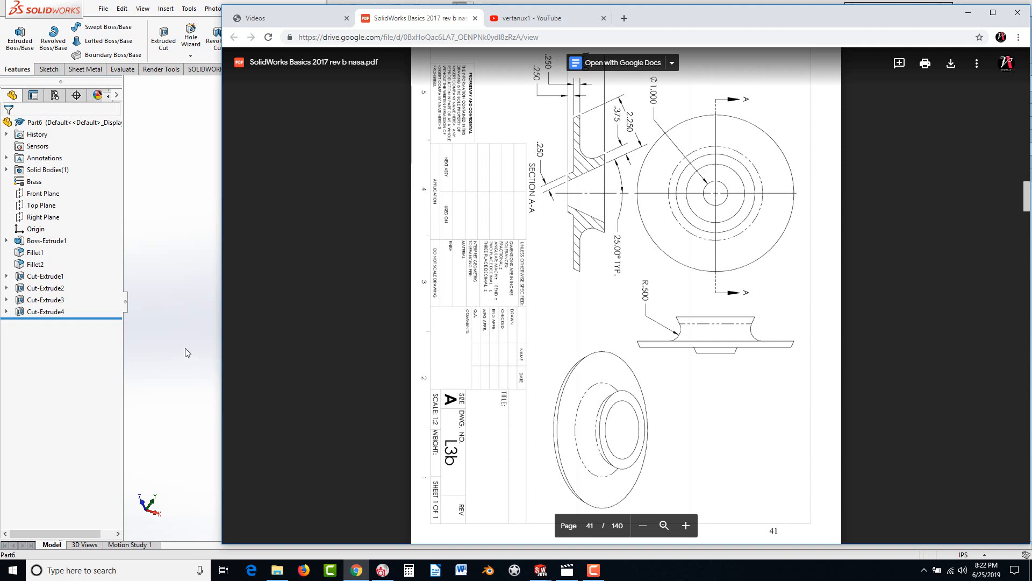
Check the L3b drawing, switch to SOLIDWORKS, create a new part and start a sketch on the Front Plane
{"action": "scroll", "coordinate": [653, 434], "scroll_direction": "up", "scroll_amount": 2}
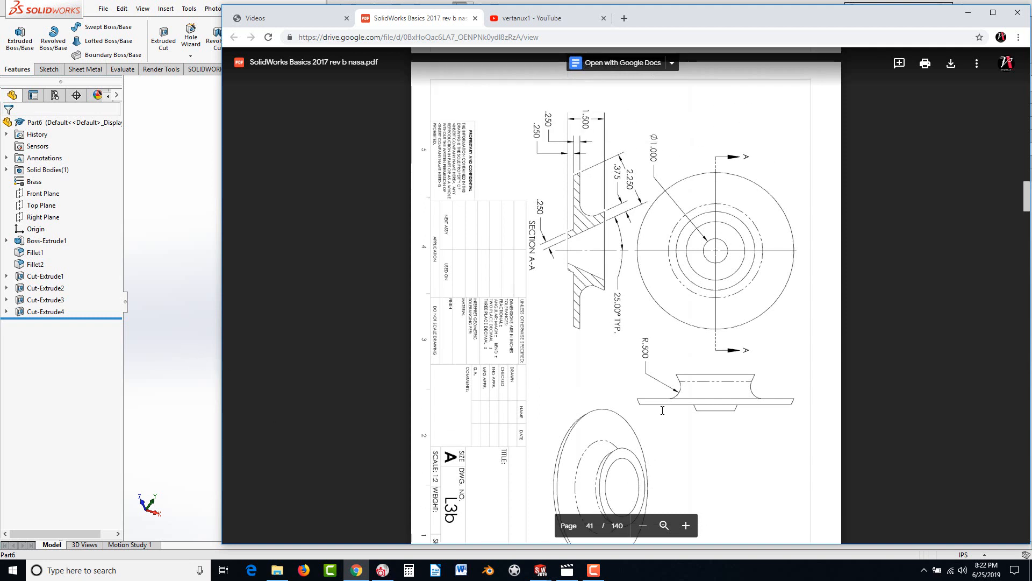
{"action": "left_click", "coordinate": [187, 373]}
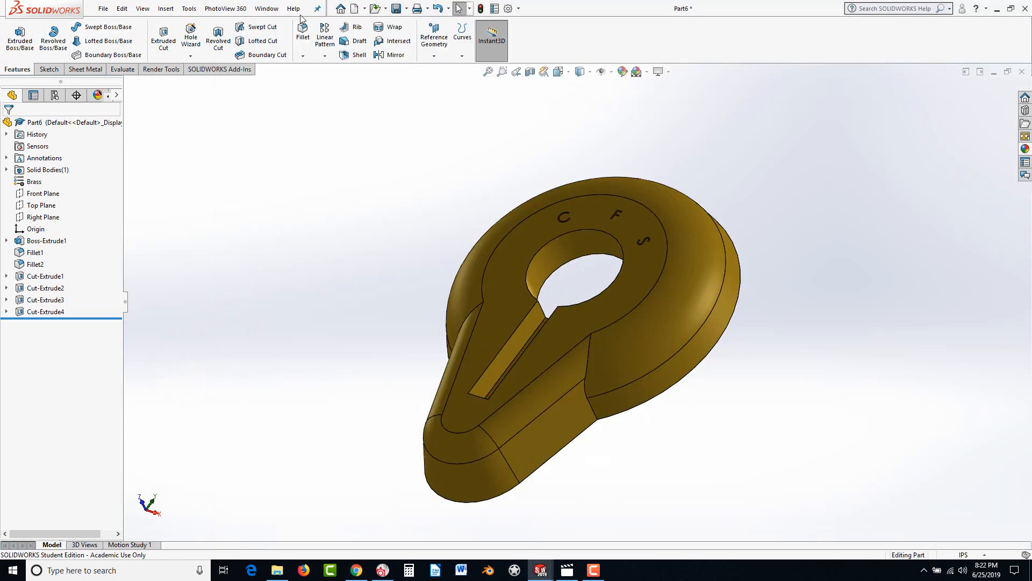
{"action": "left_click", "coordinate": [357, 9]}
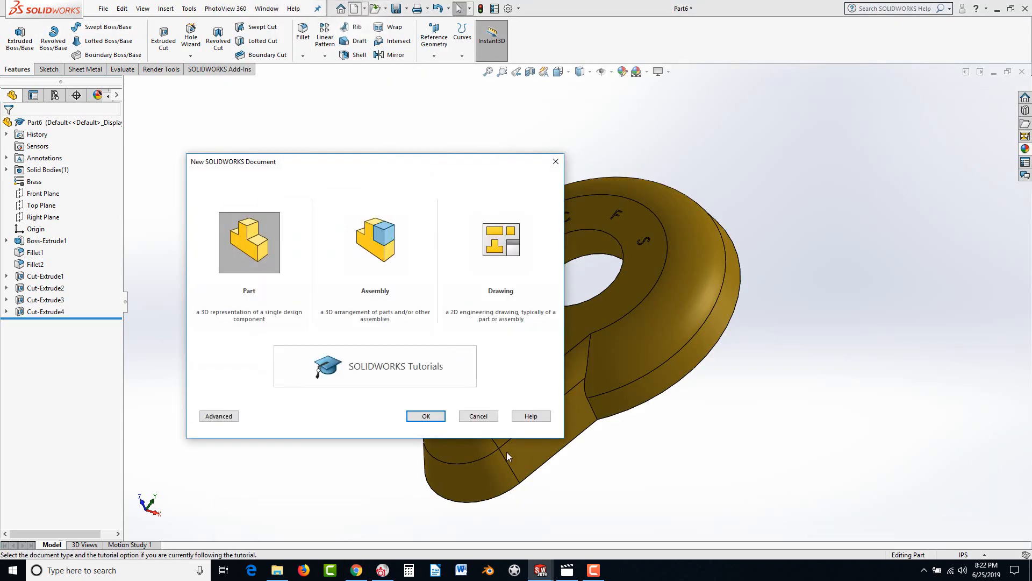
{"action": "left_click", "coordinate": [426, 415]}
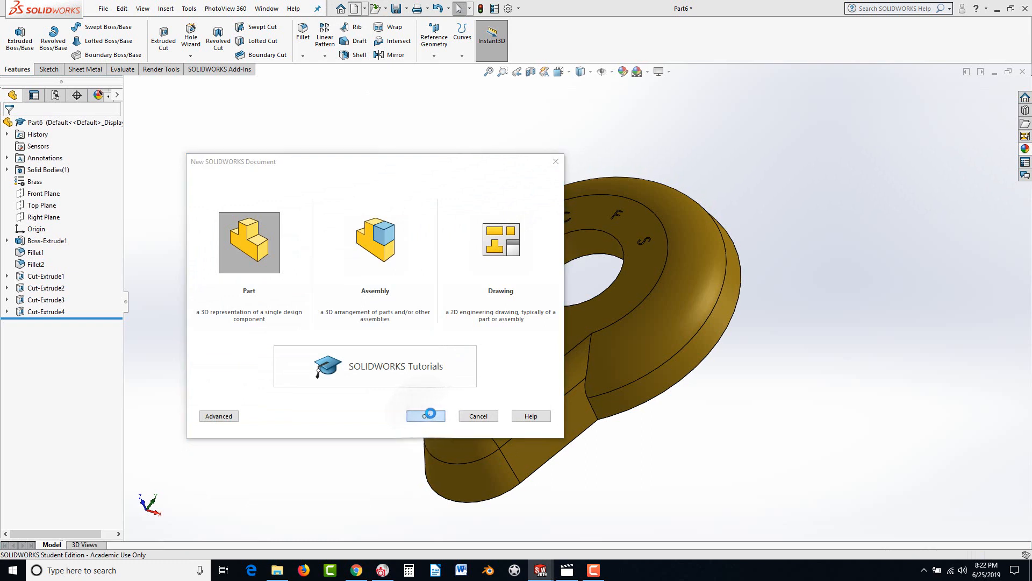
{"action": "left_click", "coordinate": [48, 181]}
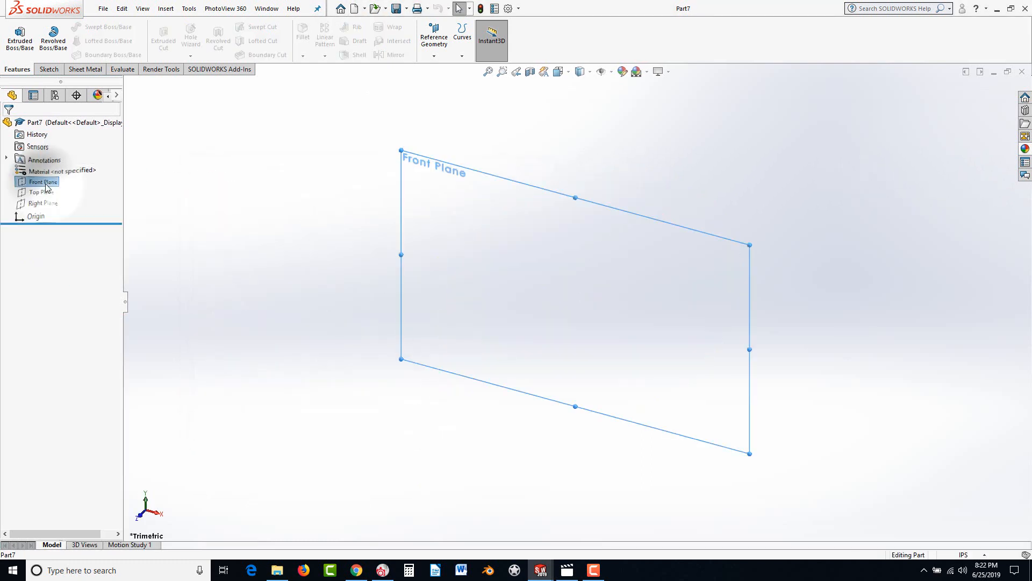
{"action": "left_click", "coordinate": [54, 171]}
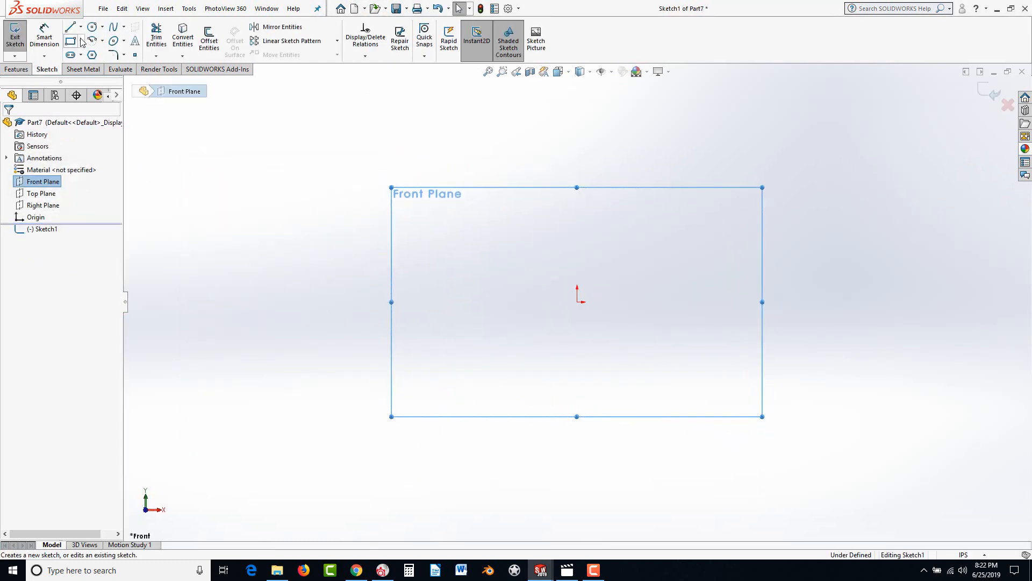
Sketch a vertical centerline about 1.92 in long upward from the origin
{"action": "left_click", "coordinate": [70, 29]}
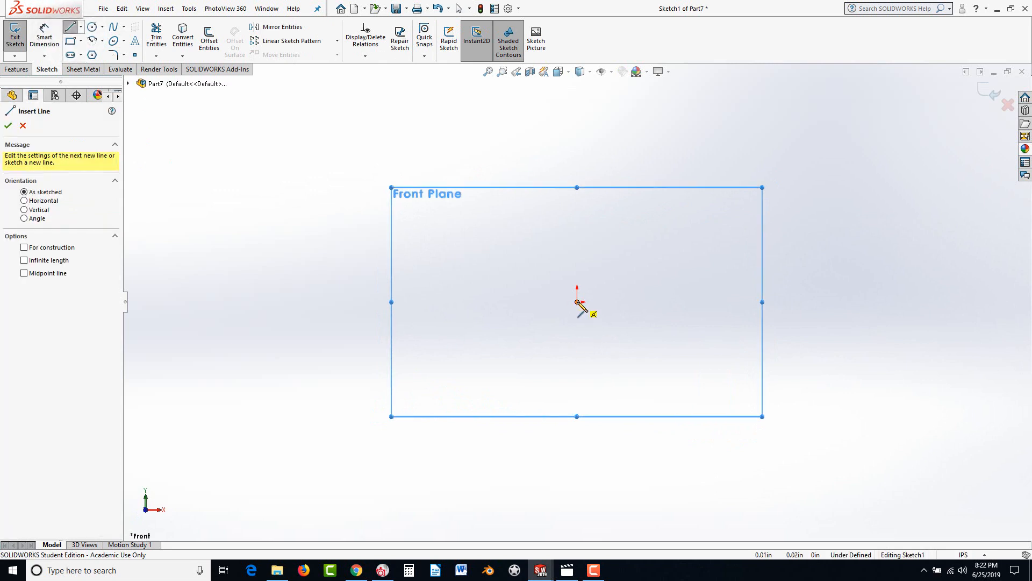
{"action": "left_click", "coordinate": [80, 27]}
{"action": "left_click", "coordinate": [99, 63]}
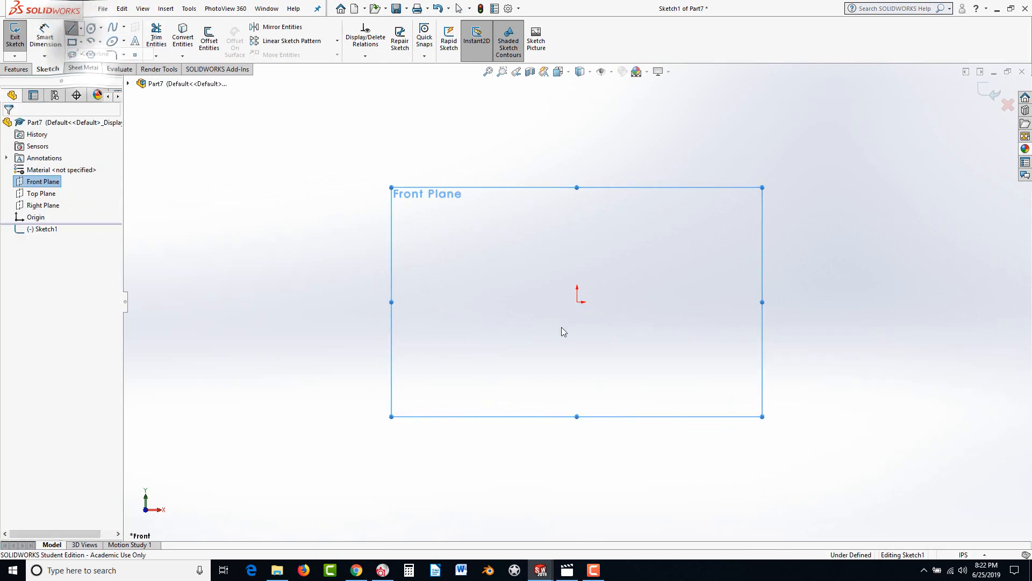
{"action": "left_click", "coordinate": [577, 301]}
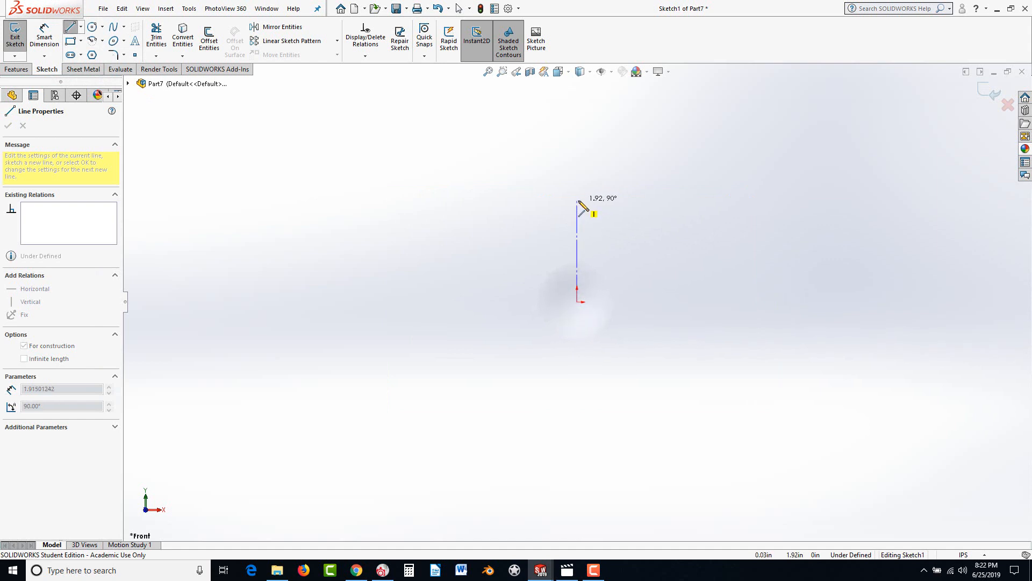
{"action": "left_click", "coordinate": [577, 200]}
{"action": "key", "text": "Escape"}
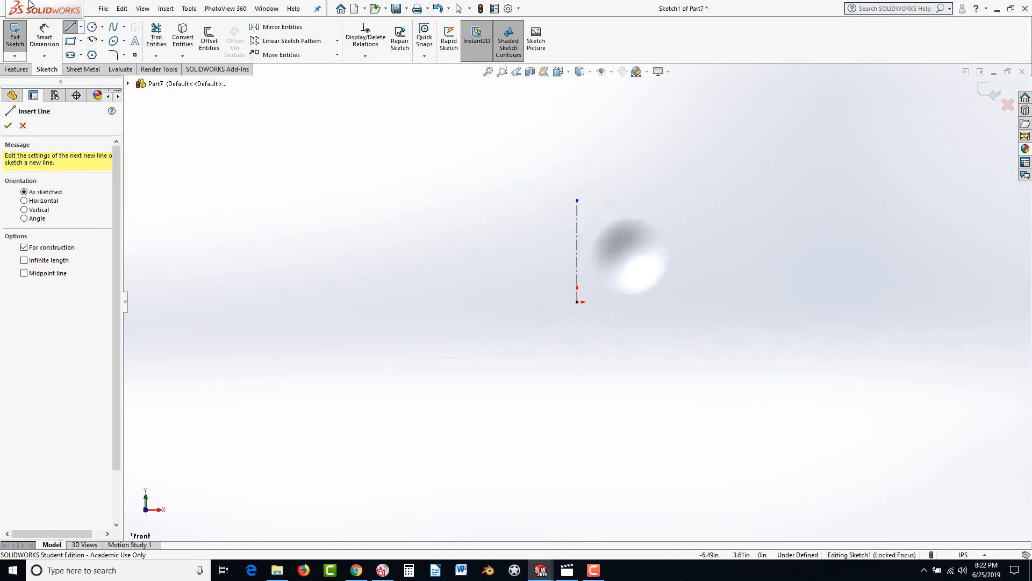
Sketch a wall leaning away from the centerline, starting beside the origin: slanted line, about 0.44 in horizontal top, parallel return line, then a long horizontal flange line outward
{"action": "left_click", "coordinate": [80, 27]}
{"action": "left_click", "coordinate": [80, 39]}
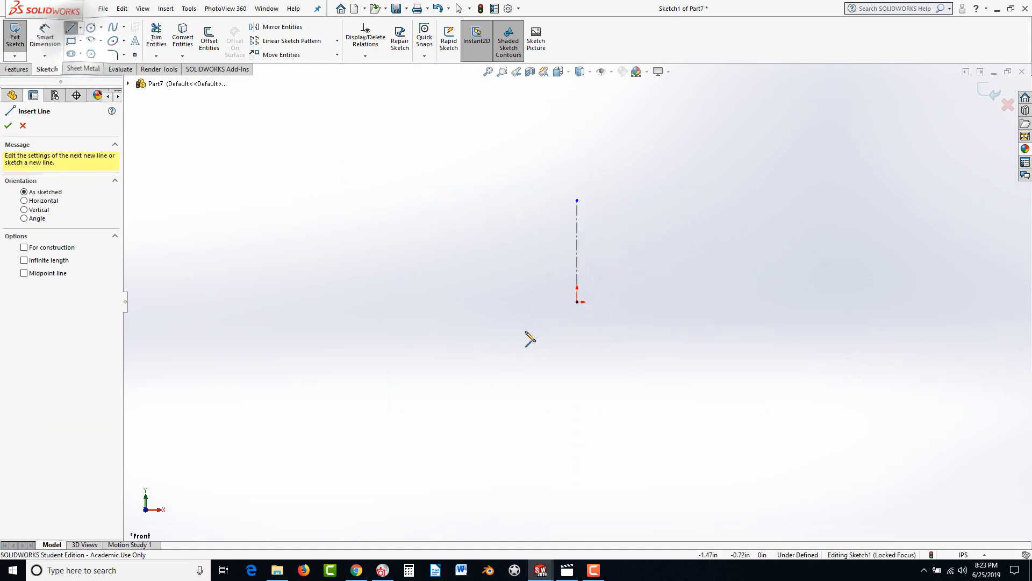
{"action": "left_click", "coordinate": [557, 302]}
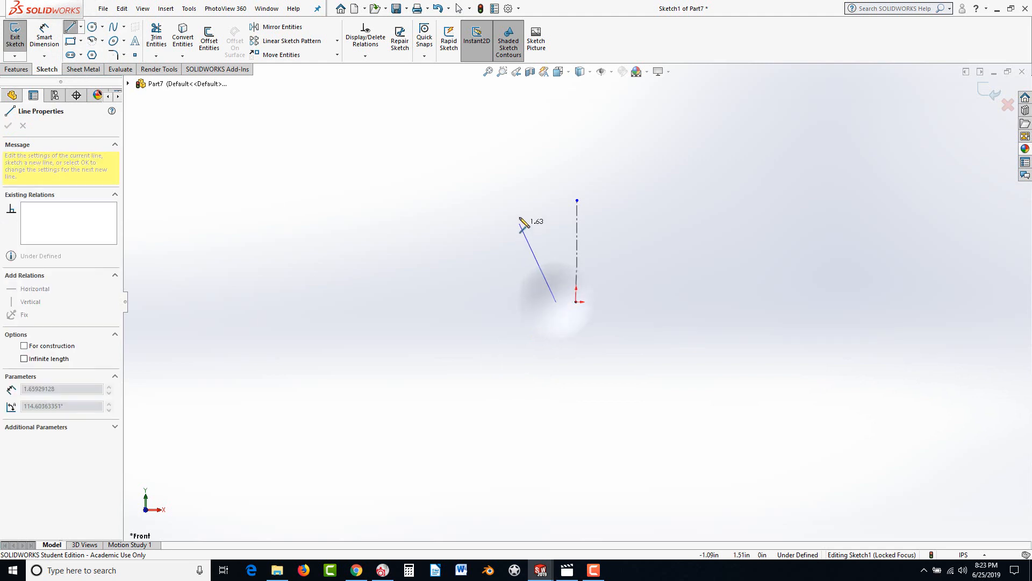
{"action": "left_click", "coordinate": [513, 186]}
{"action": "left_click", "coordinate": [491, 186]}
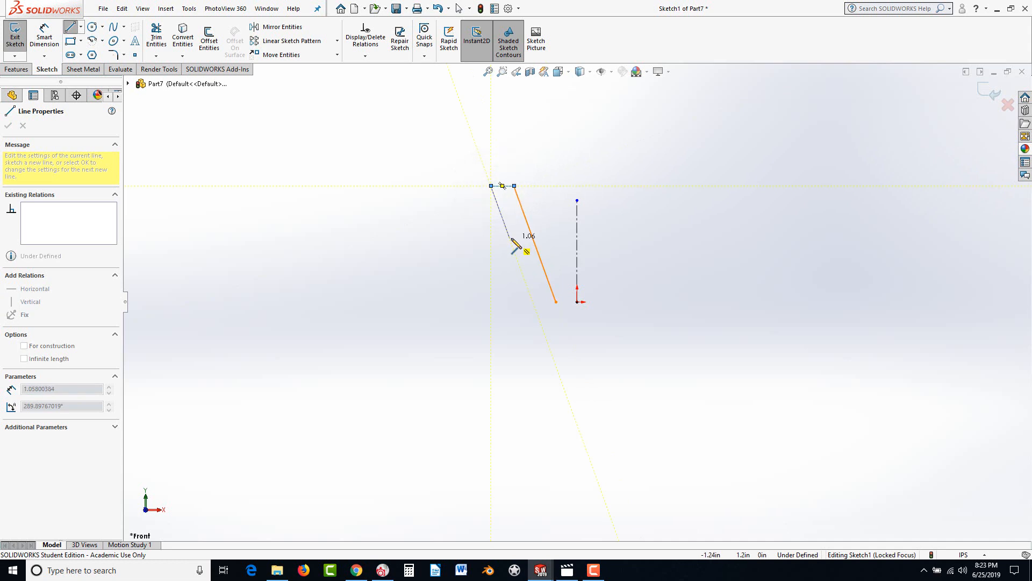
{"action": "left_click", "coordinate": [510, 238]}
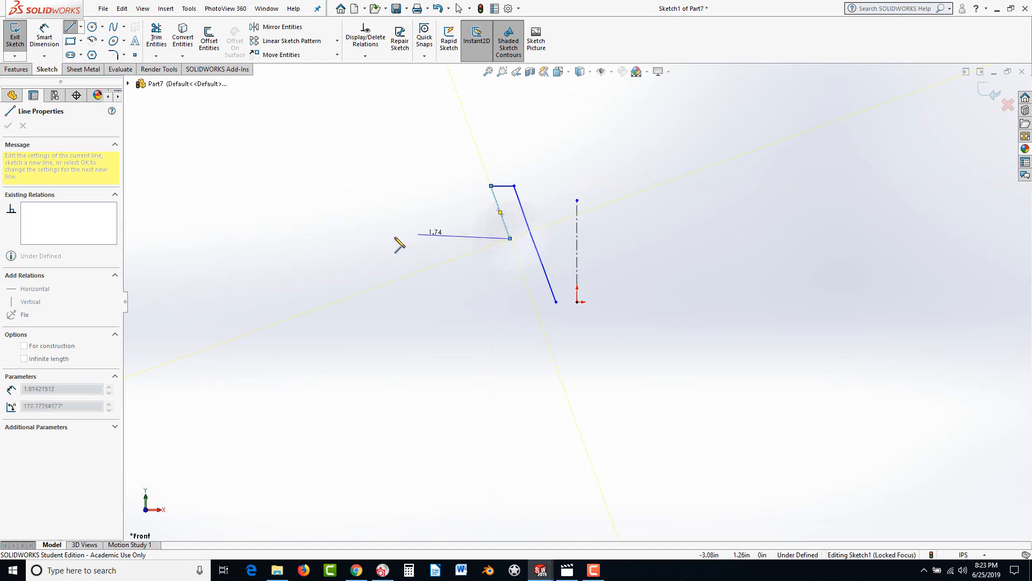
{"action": "left_click", "coordinate": [338, 238]}
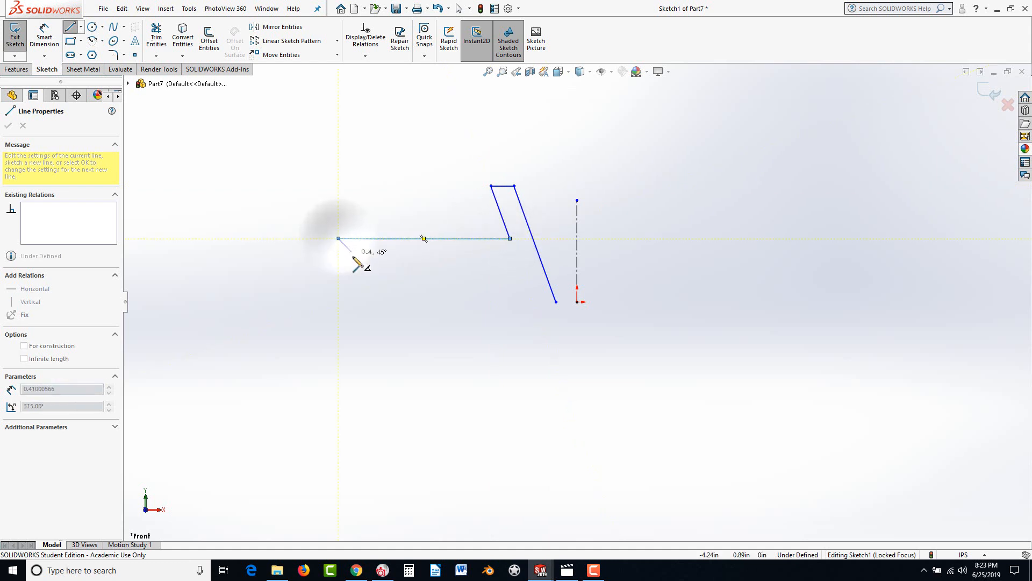
Close the profile with a short 45° flange end, a horizontal underside, a slanted line parallel to the wall and a short horizontal bottom edge
{"action": "left_click", "coordinate": [354, 254]}
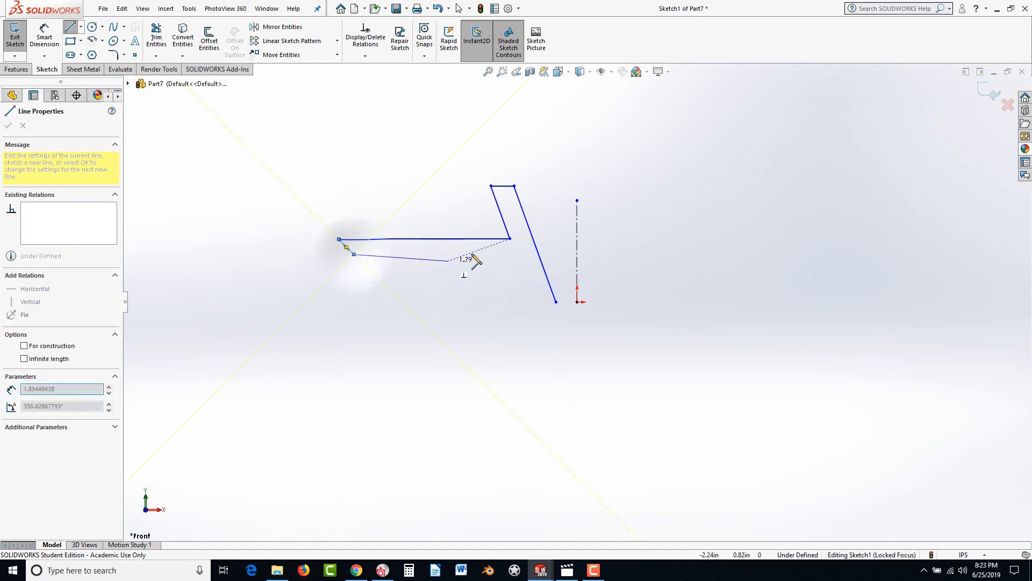
{"action": "left_click", "coordinate": [526, 254]}
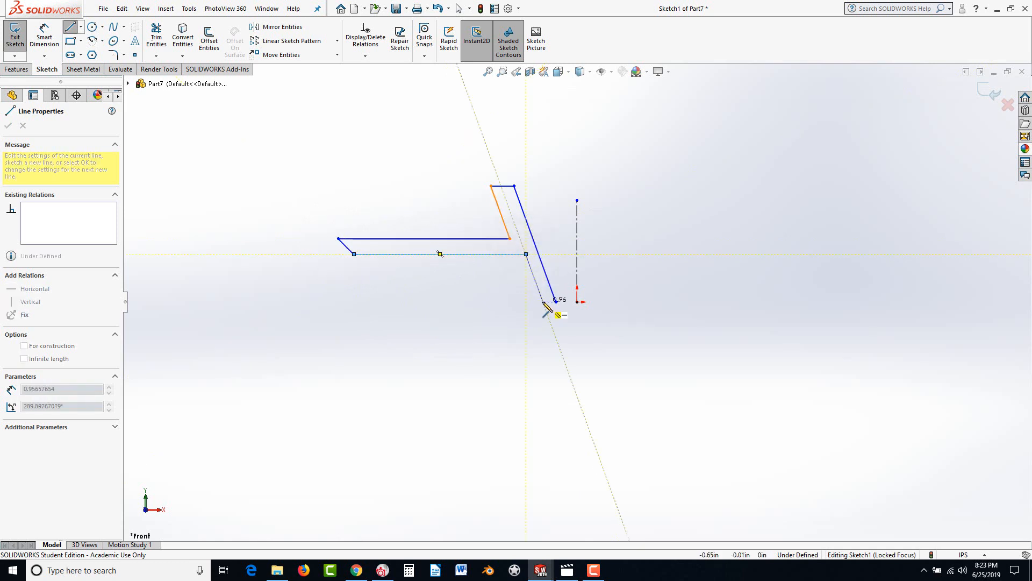
{"action": "left_click", "coordinate": [544, 302]}
{"action": "left_click", "coordinate": [556, 301]}
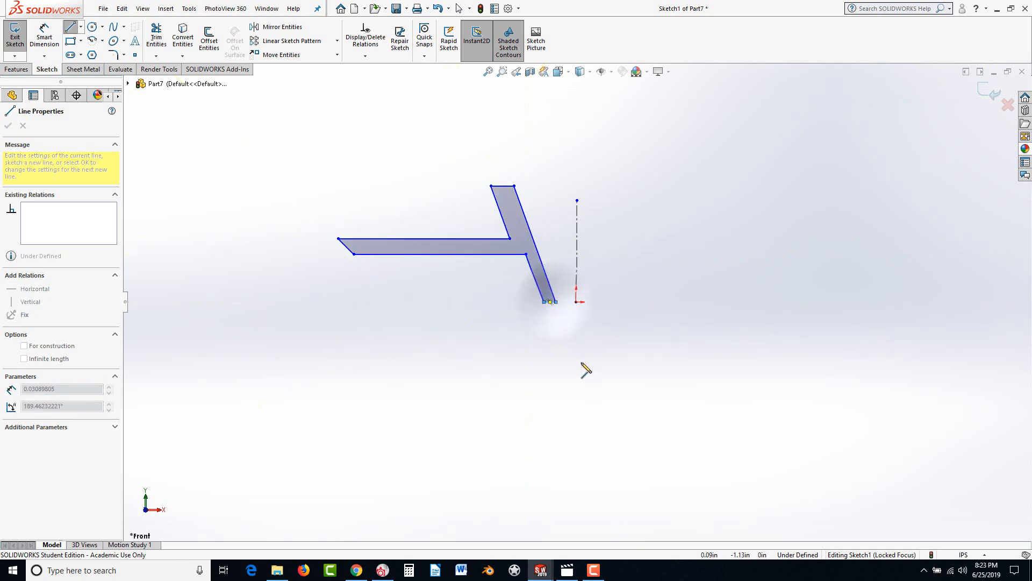
{"action": "key", "text": "Escape"}
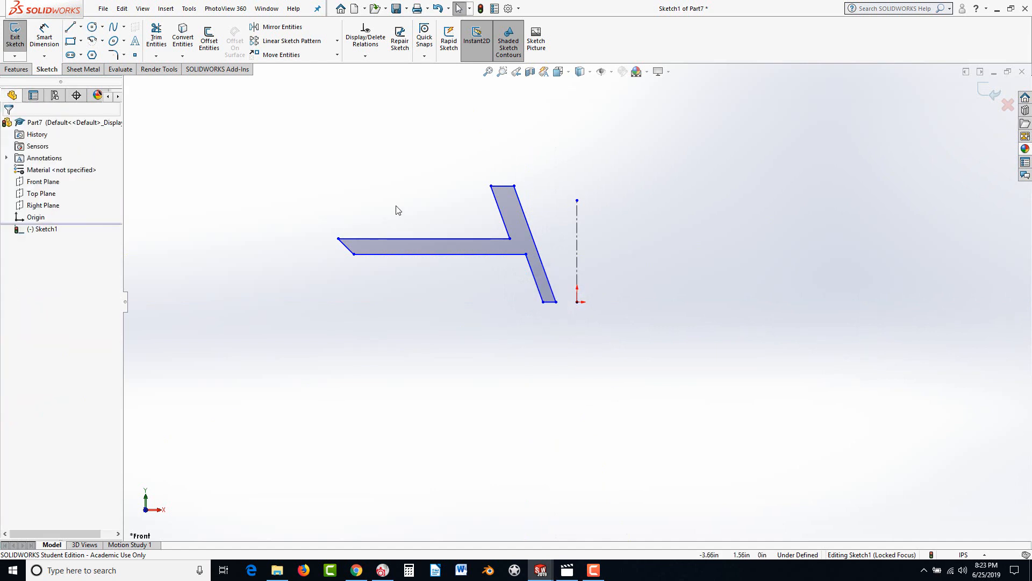
Dimension the perpendicular thickness of the slanted wall's upper arm at 0.375 in, checking the value on the L3b drawing
{"action": "left_click", "coordinate": [44, 37]}
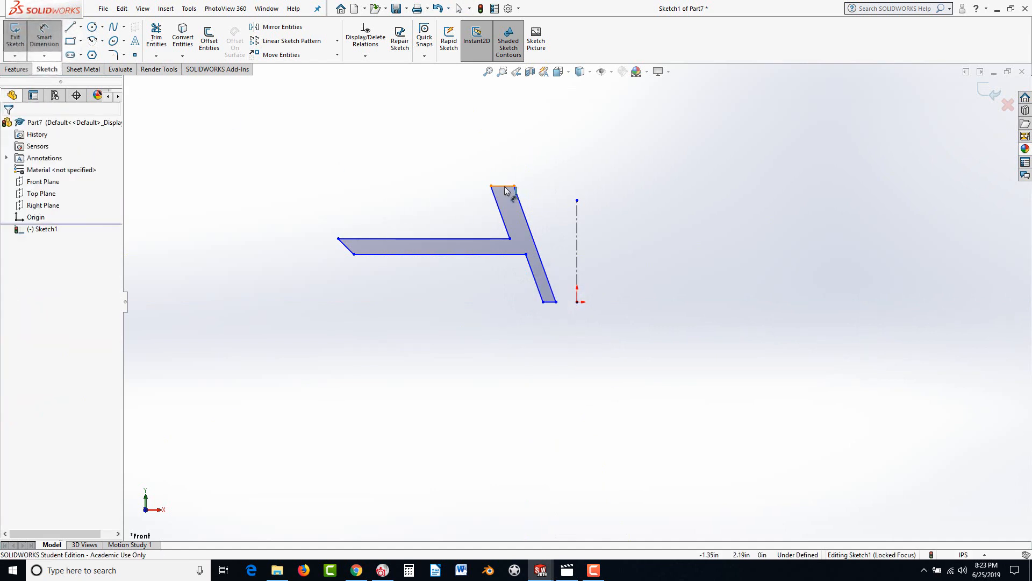
{"action": "left_click", "coordinate": [527, 175]}
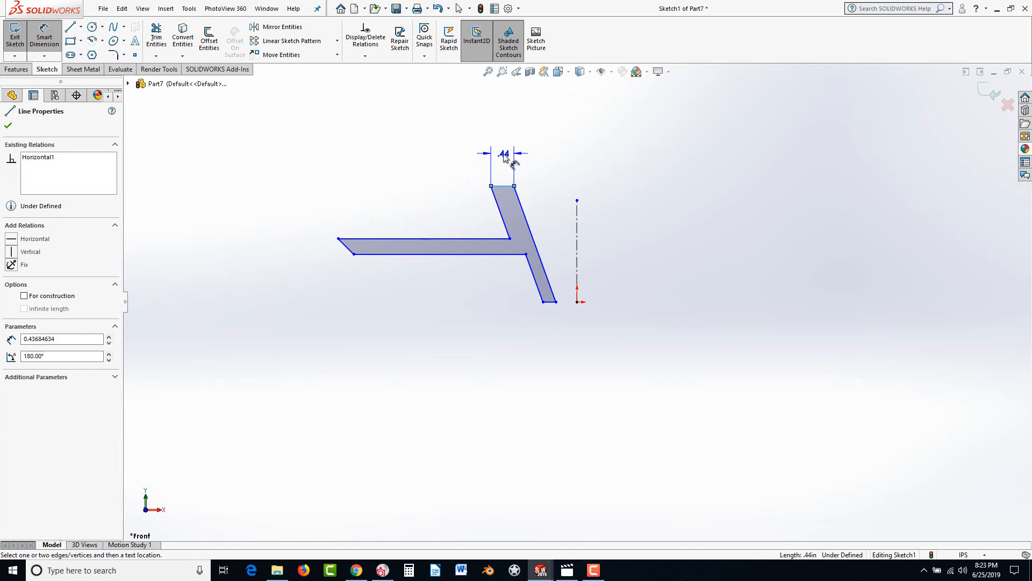
{"action": "key", "text": "Escape"}
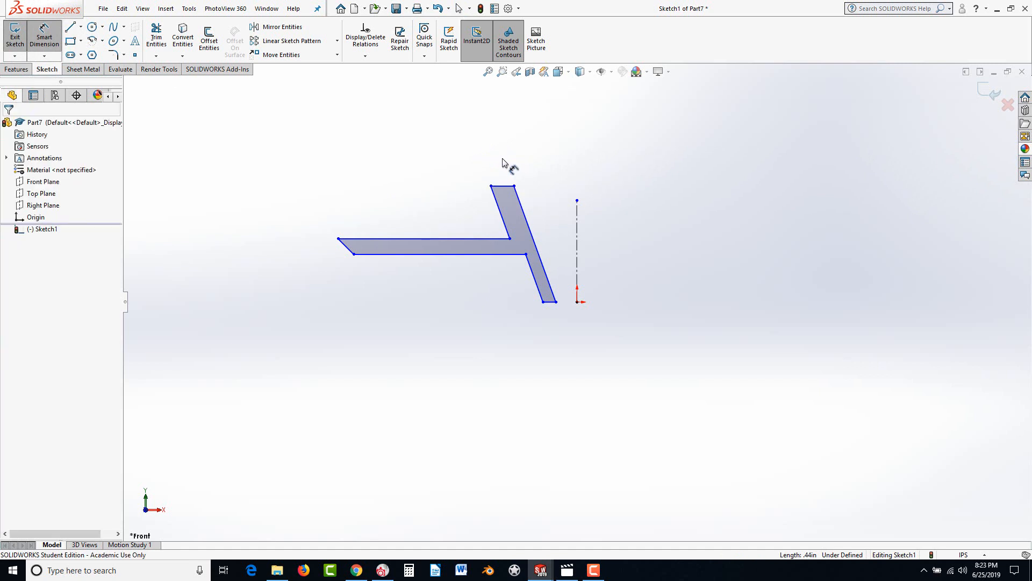
{"action": "left_click", "coordinate": [498, 211]}
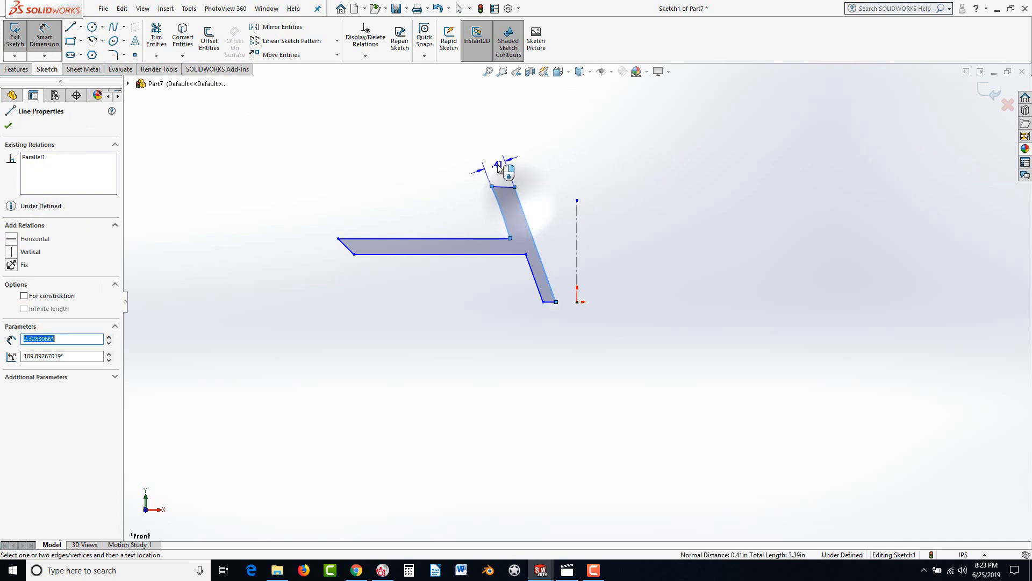
{"action": "left_click", "coordinate": [517, 192]}
{"action": "left_click", "coordinate": [541, 193]}
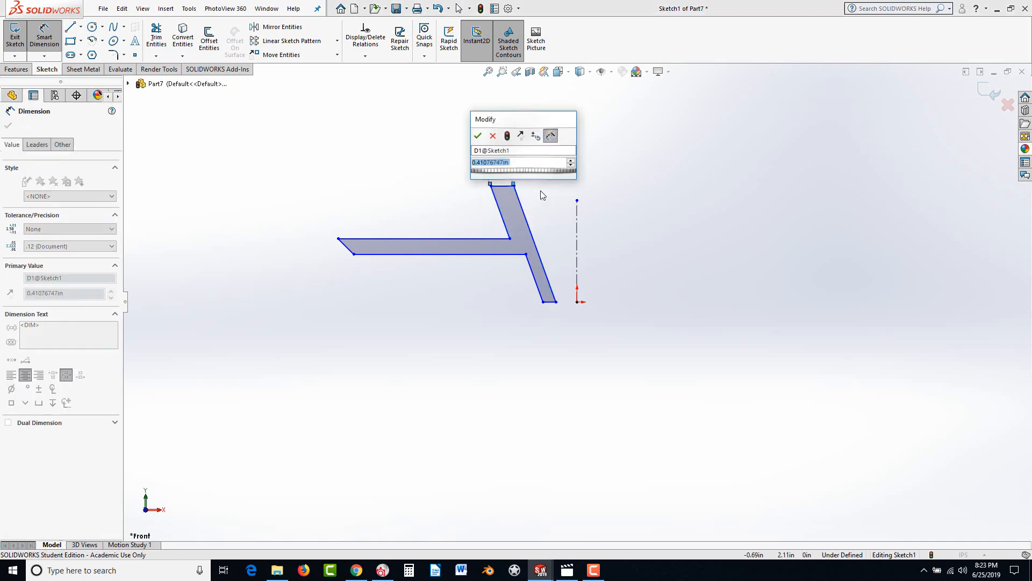
{"action": "left_click", "coordinate": [356, 571]}
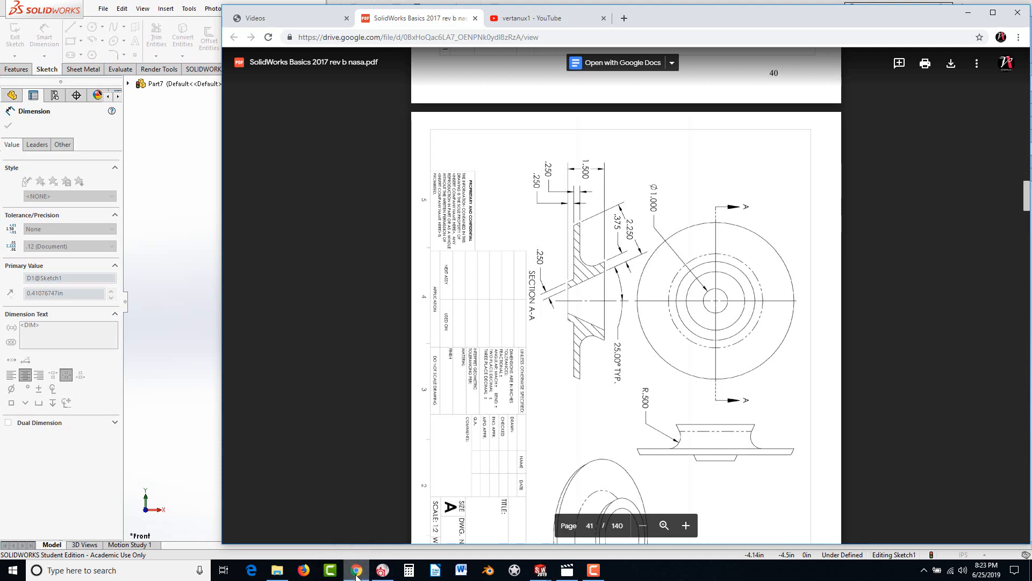
{"action": "left_click", "coordinate": [356, 571]}
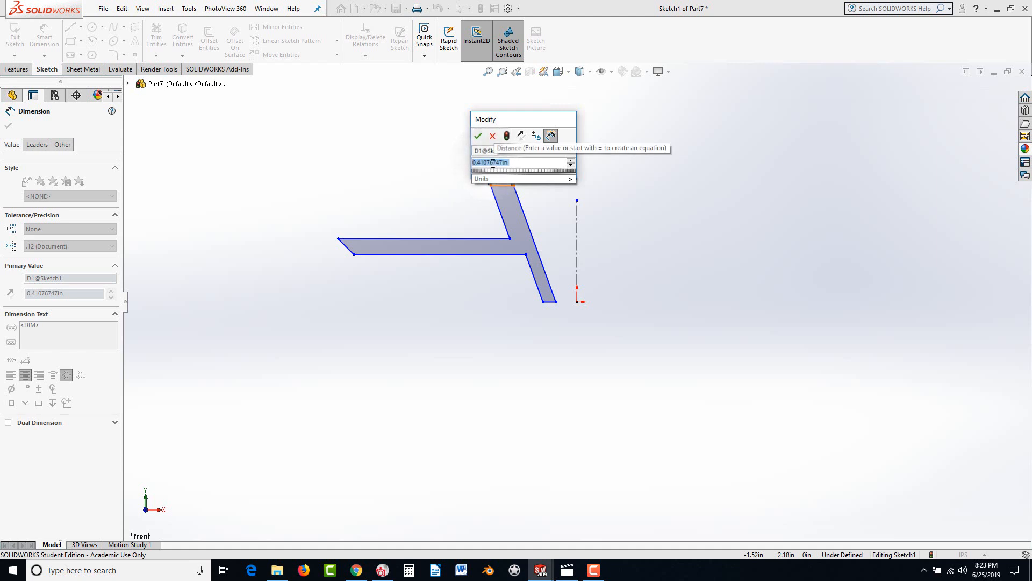
{"action": "type", "text": ".375"}
{"action": "key", "text": "Return"}
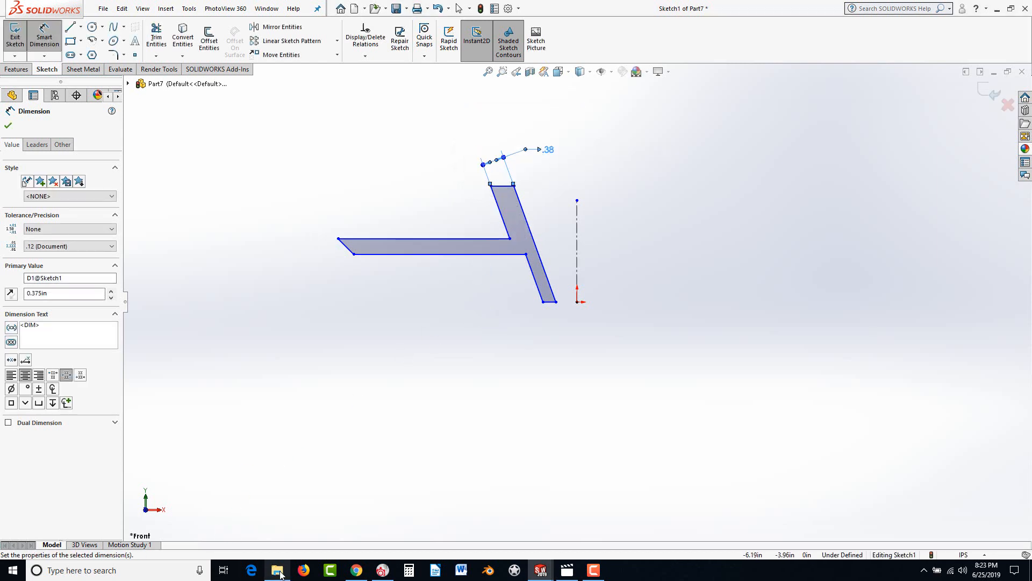
Check the drawing and dimension the vertical distance between the profile's top and bottom edges at 1.50 in
{"action": "left_click", "coordinate": [355, 571]}
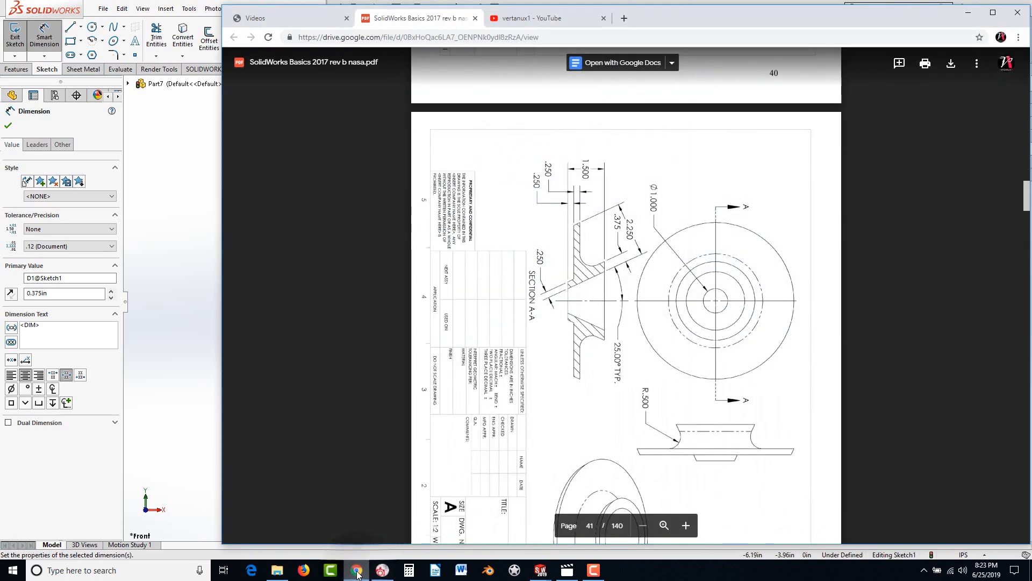
{"action": "left_click", "coordinate": [356, 572]}
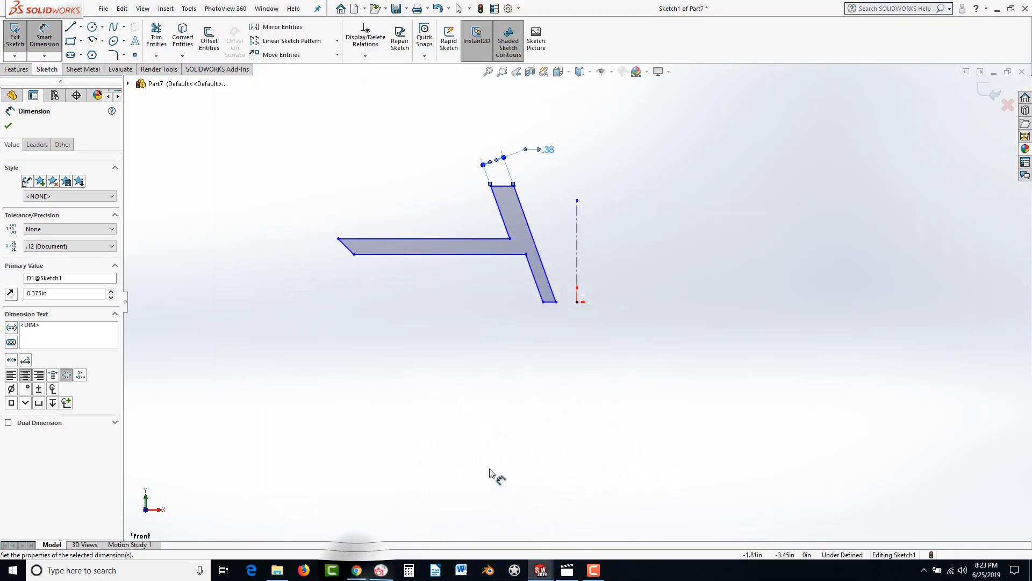
{"action": "left_click", "coordinate": [551, 302]}
{"action": "left_click", "coordinate": [497, 186]}
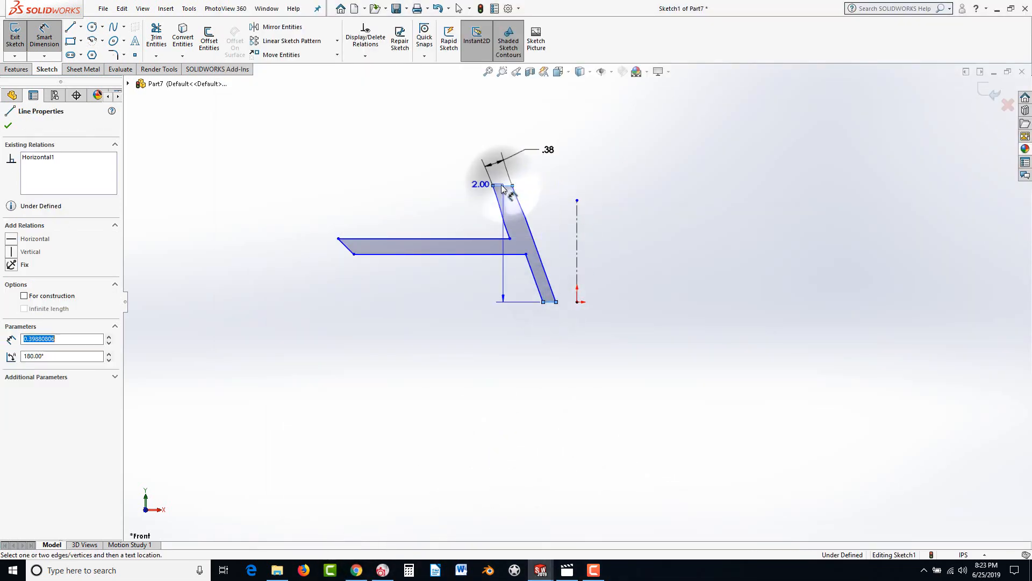
{"action": "left_click", "coordinate": [288, 238]}
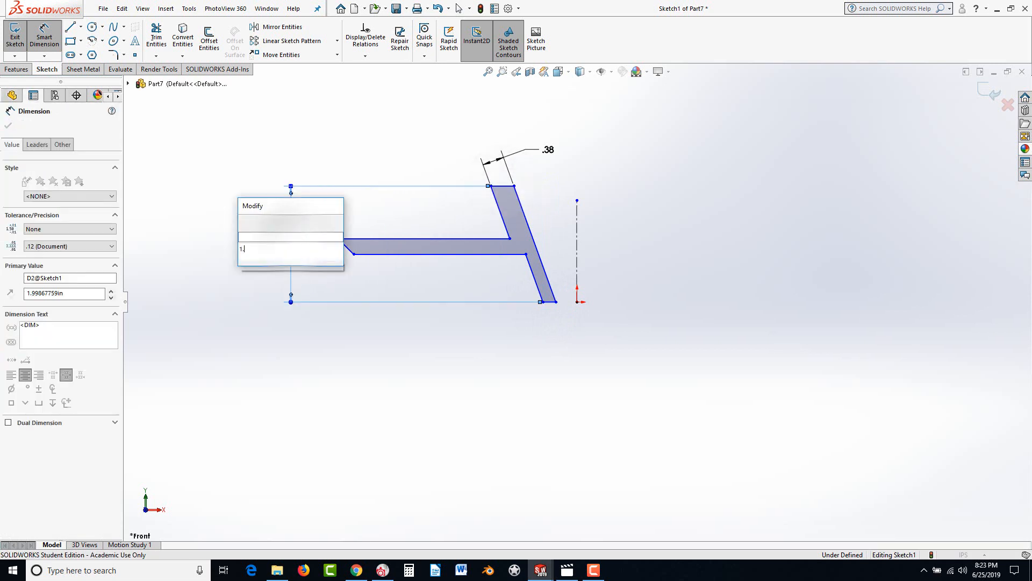
{"action": "key", "text": "Return"}
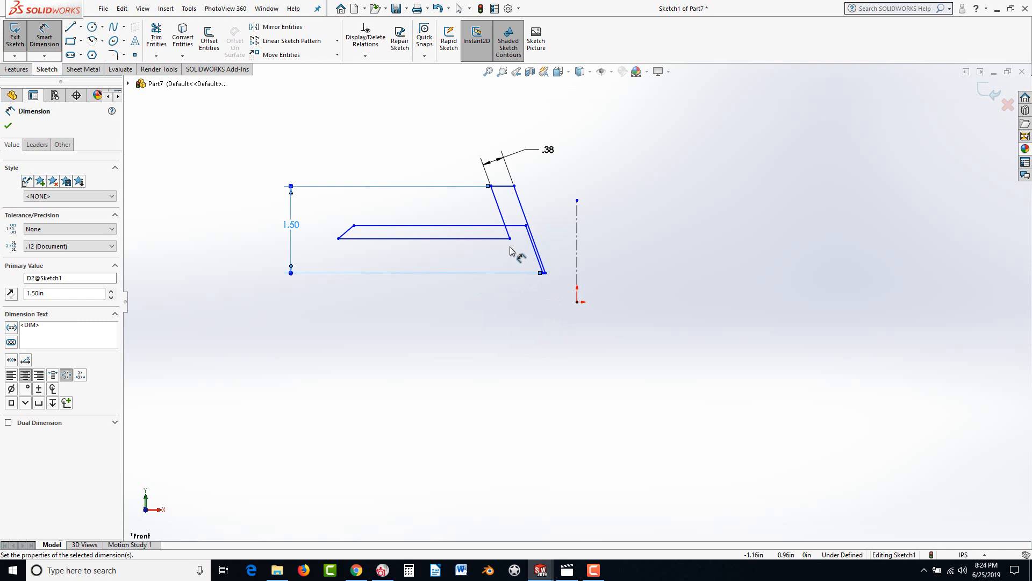
{"action": "key", "text": "Escape"}
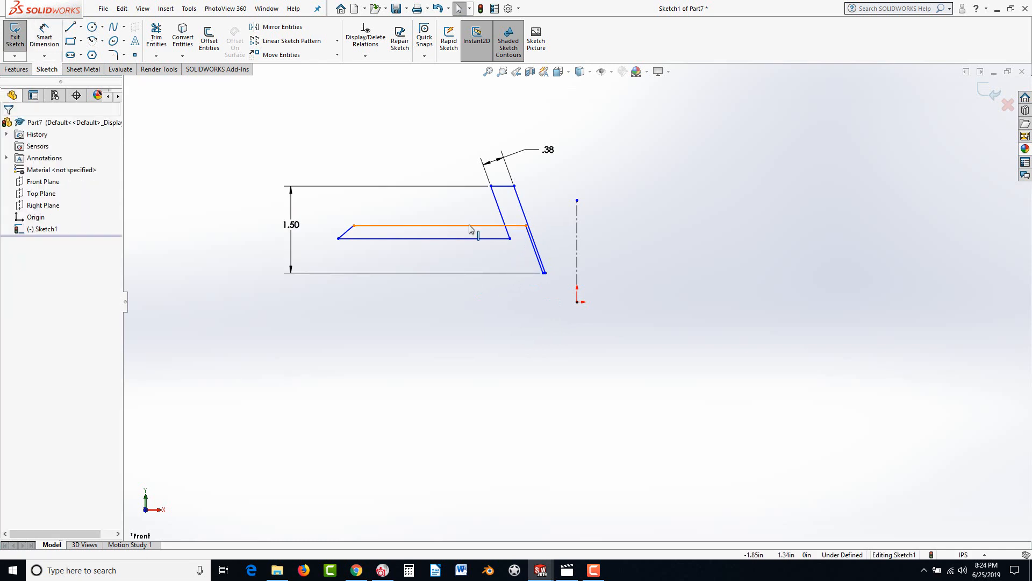
Move the flange's underside back below its upper line and make the flange's outer end parallel to the long slanted side
{"action": "left_click_drag", "start_coordinate": [469, 229], "coordinate": [479, 254]}
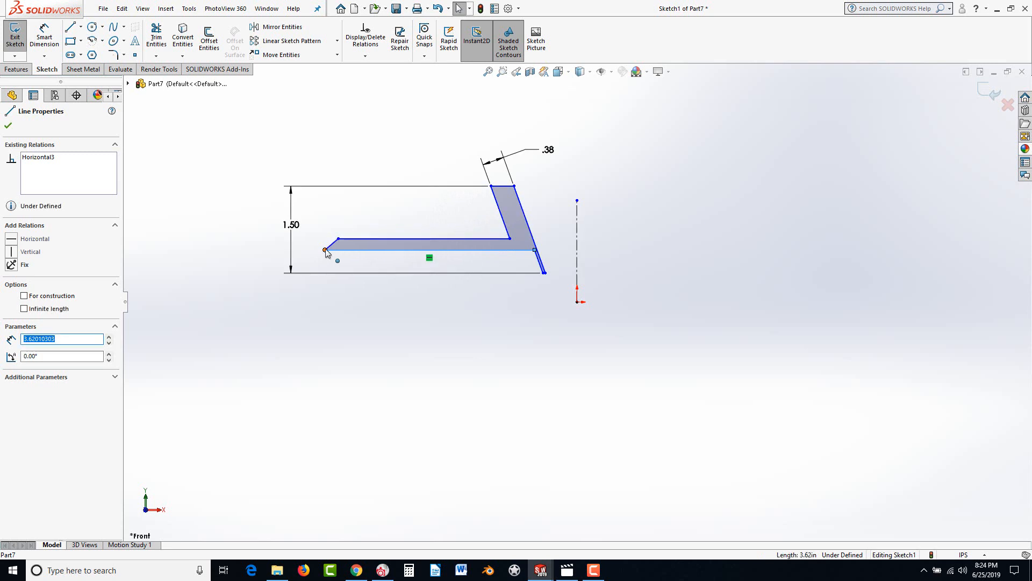
{"action": "left_click_drag", "start_coordinate": [325, 251], "coordinate": [348, 255]}
{"action": "left_click", "coordinate": [343, 243]}
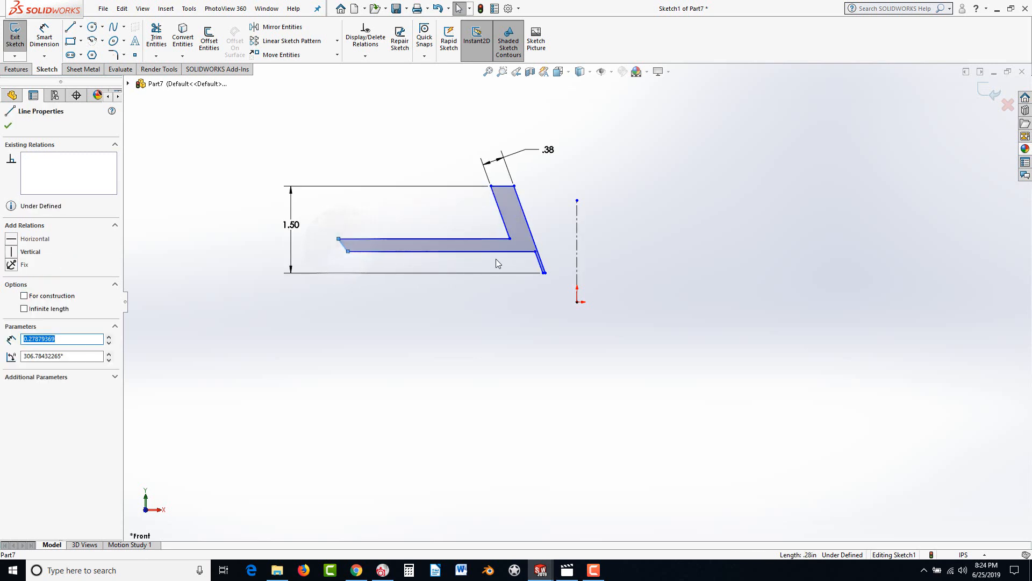
{"action": "left_click", "coordinate": [531, 232], "text": "ctrl"}
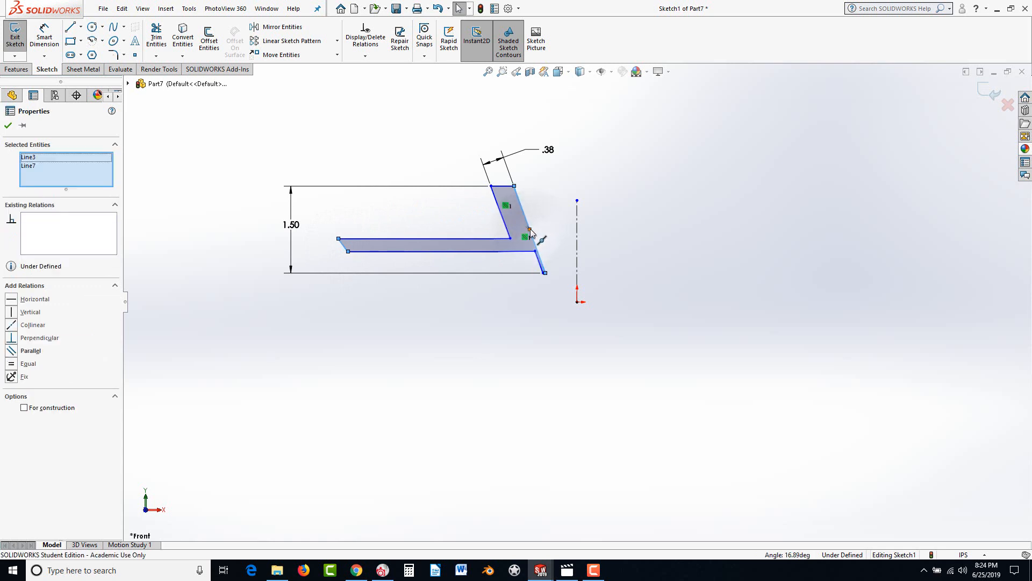
{"action": "left_click", "coordinate": [11, 353]}
{"action": "left_click", "coordinate": [268, 379]}
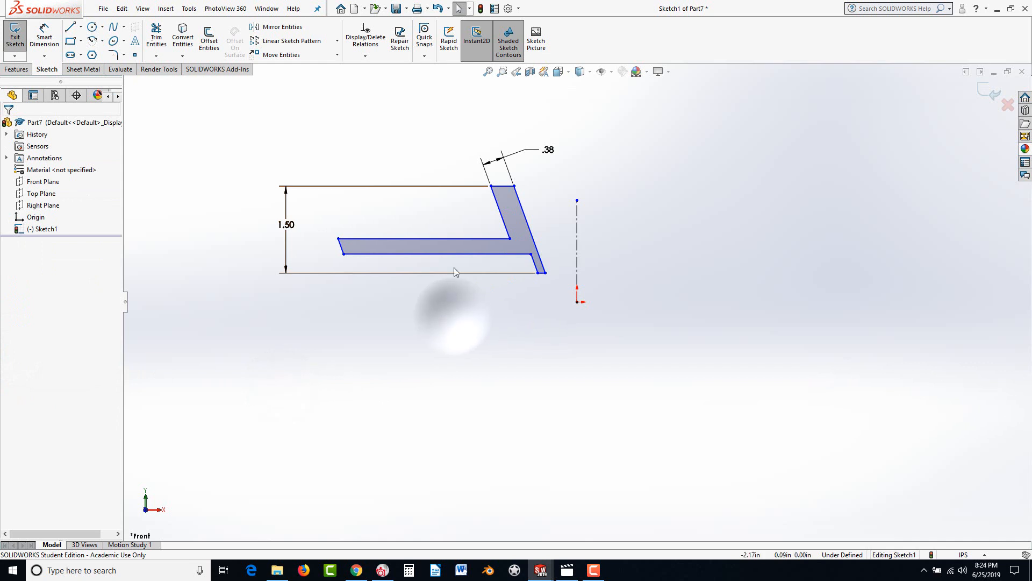
Dimension the perpendicular thickness of the slanted wall's short lower leg at 0.25 in
{"action": "left_click", "coordinate": [46, 33]}
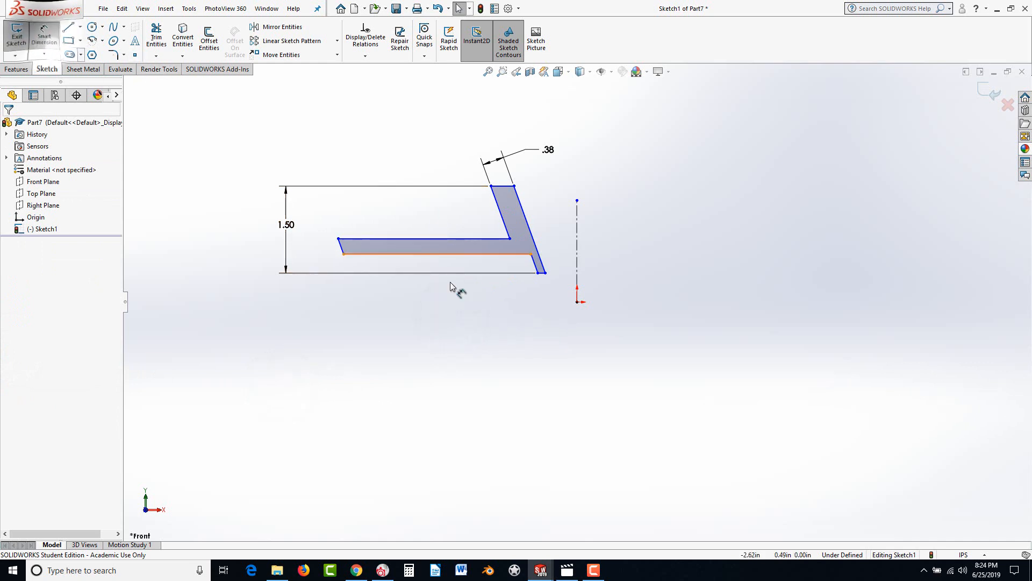
{"action": "left_click", "coordinate": [536, 264]}
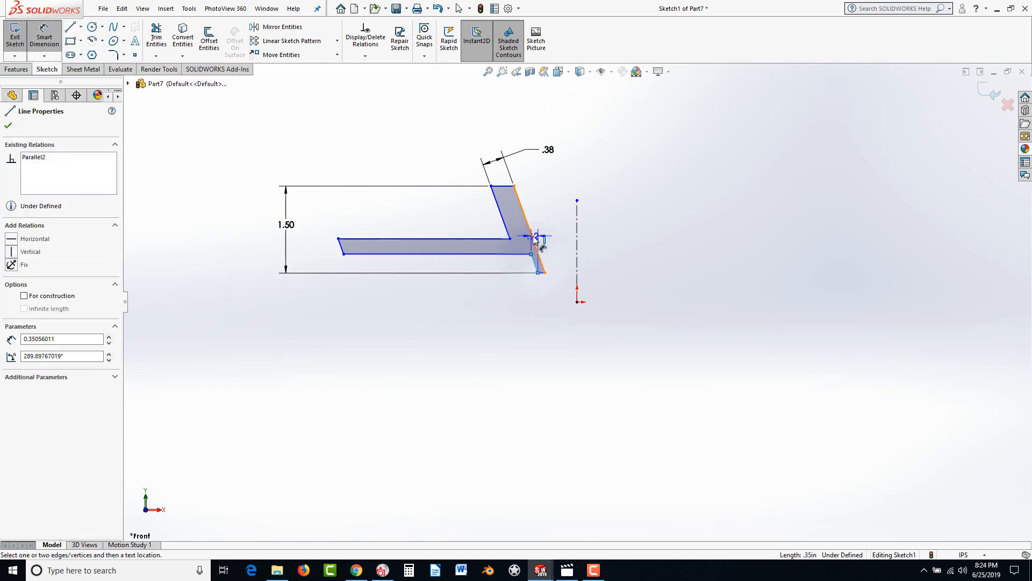
{"action": "left_click", "coordinate": [538, 241]}
{"action": "left_click", "coordinate": [526, 304]}
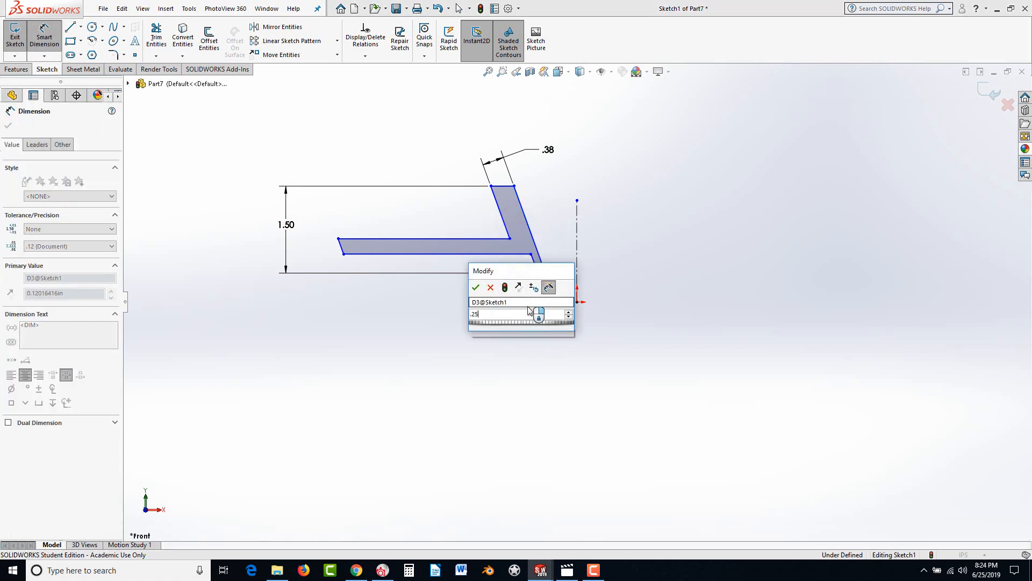
{"action": "type", "text": ".25"}
{"action": "key", "text": "Return"}
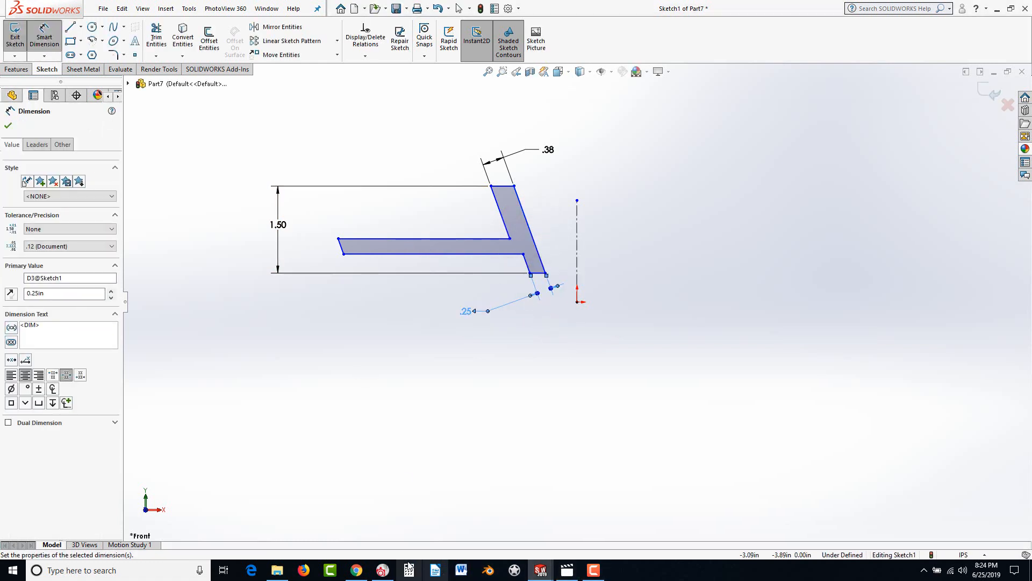
Check the drawing and dimension the perpendicular distance from the flange's outer end to the long slanted side at 2.25 in
{"action": "left_click", "coordinate": [359, 571]}
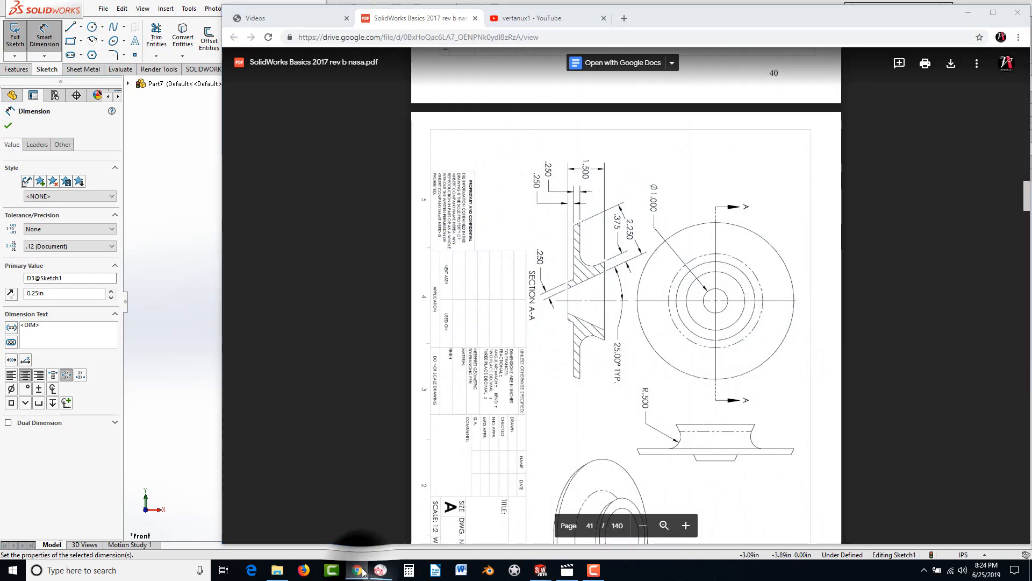
{"action": "left_click", "coordinate": [357, 570]}
{"action": "left_click", "coordinate": [342, 247]}
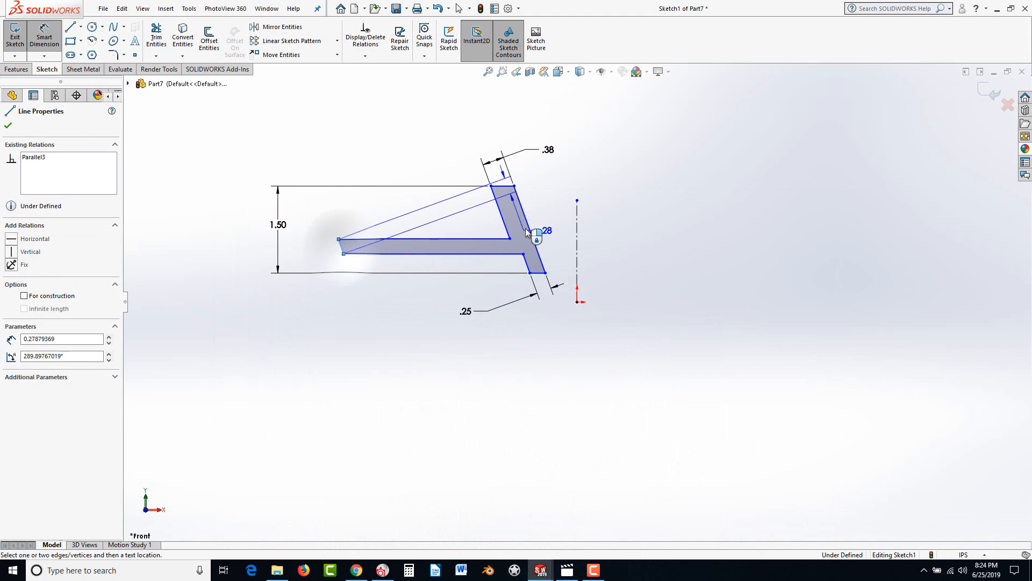
{"action": "left_click", "coordinate": [529, 228]}
{"action": "left_click", "coordinate": [416, 157]}
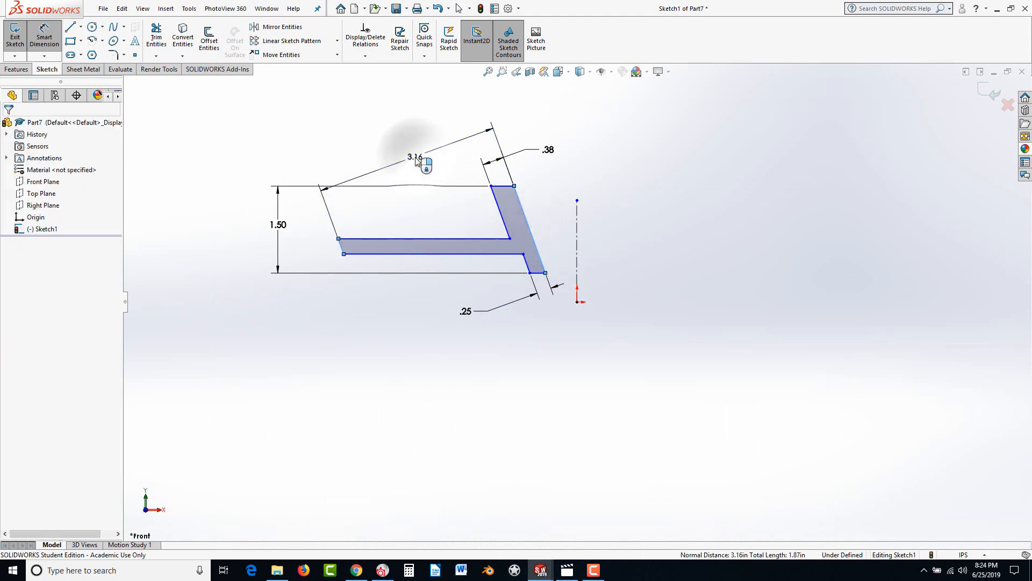
{"action": "type", "text": "4.13"}
{"action": "key", "text": "Return"}
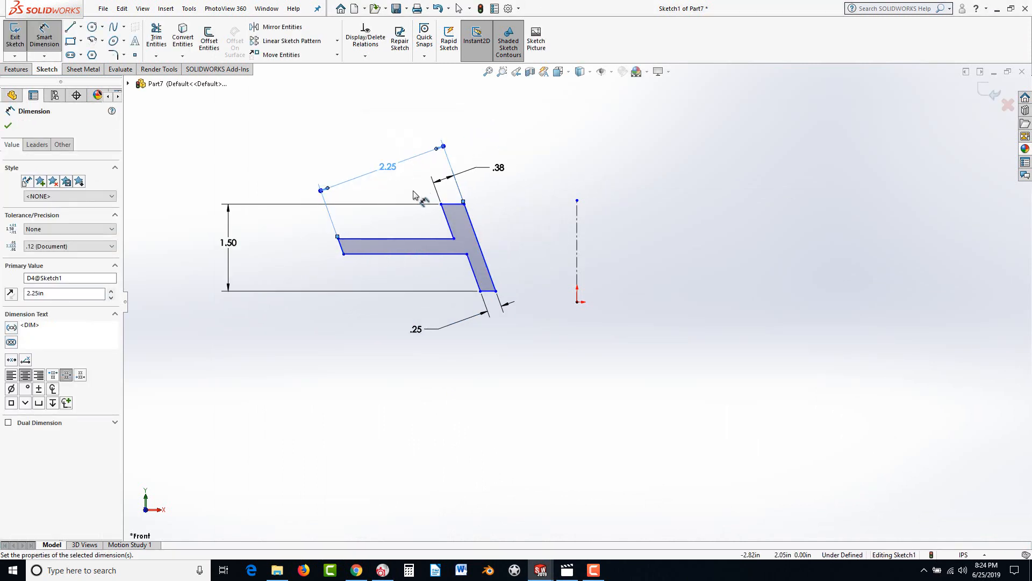
Check the drawing and dimension the profile's lowest inner corner across the centerline as a 1.00 in diameter
{"action": "left_click", "coordinate": [355, 570]}
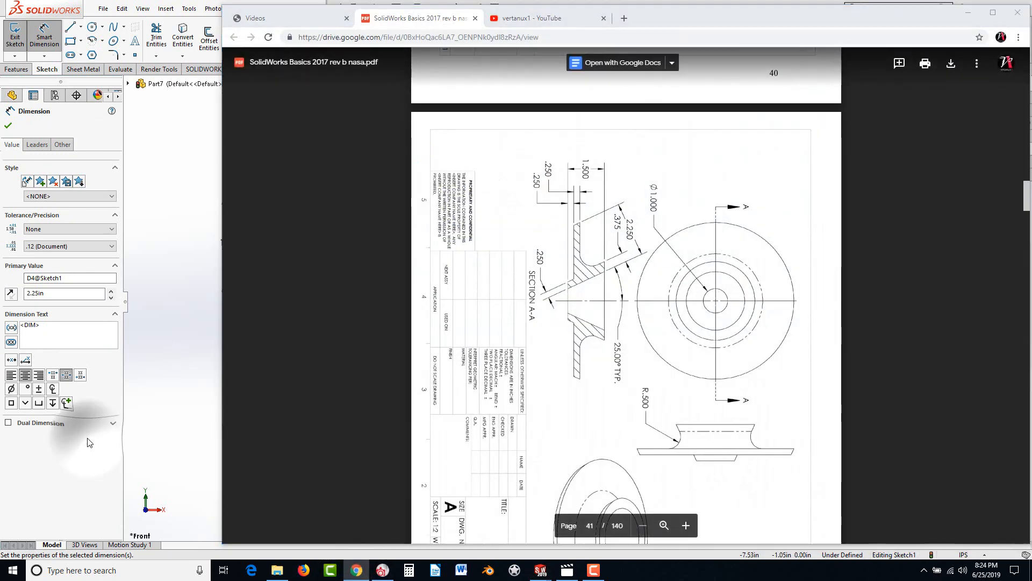
{"action": "left_click", "coordinate": [70, 412]}
{"action": "left_click", "coordinate": [496, 291]}
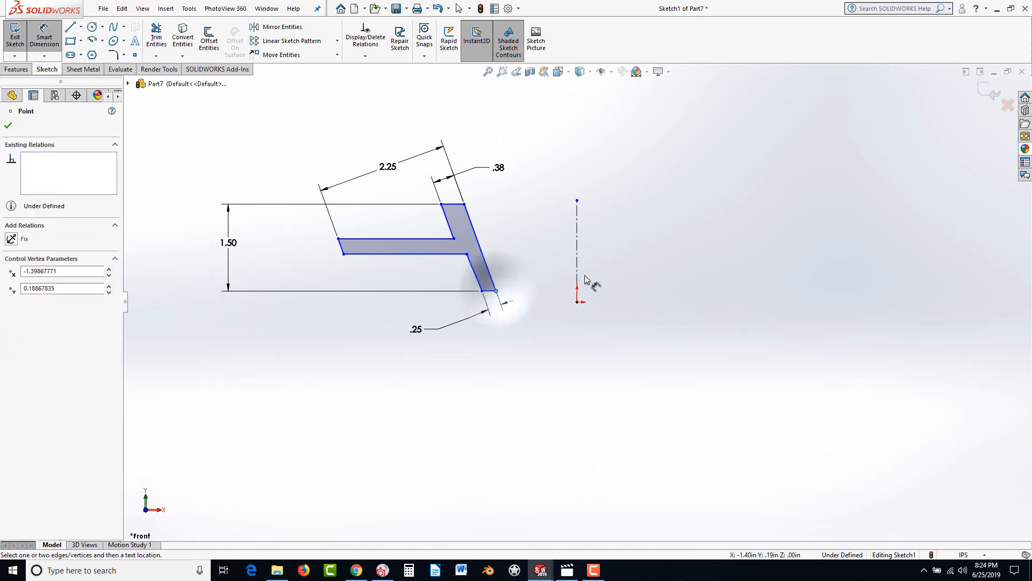
{"action": "left_click", "coordinate": [578, 274]}
{"action": "left_click", "coordinate": [596, 249]}
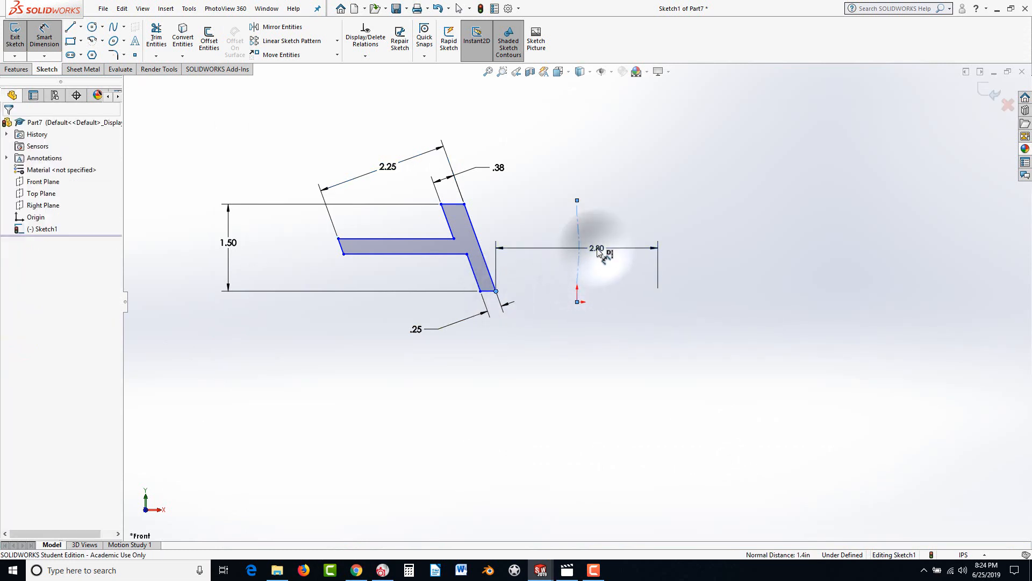
{"action": "type", "text": "1"}
{"action": "key", "text": "Return"}
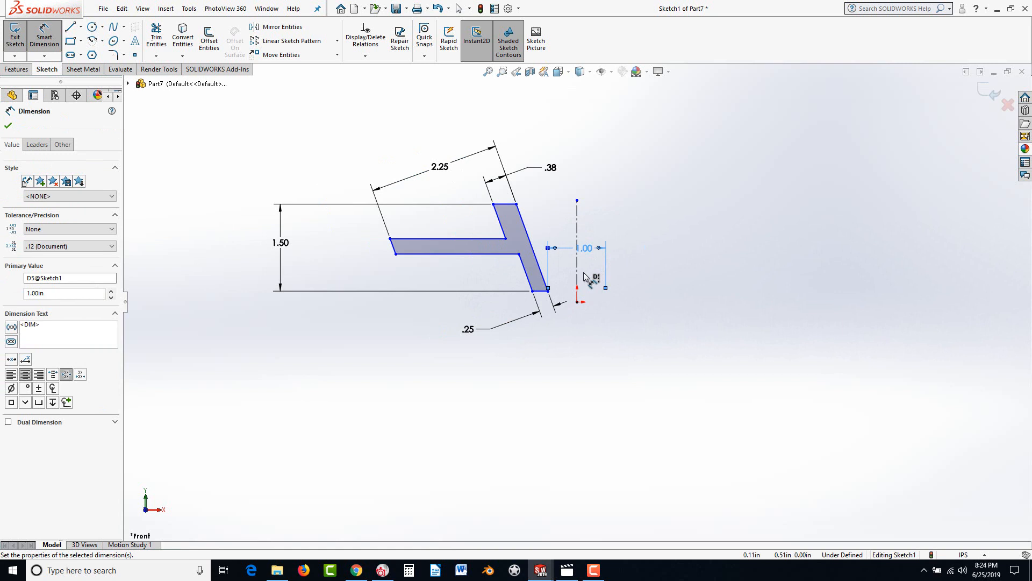
Check the drawing and dimension the angle between the long slanted side and the vertical centerline at 25°
{"action": "left_click", "coordinate": [367, 570]}
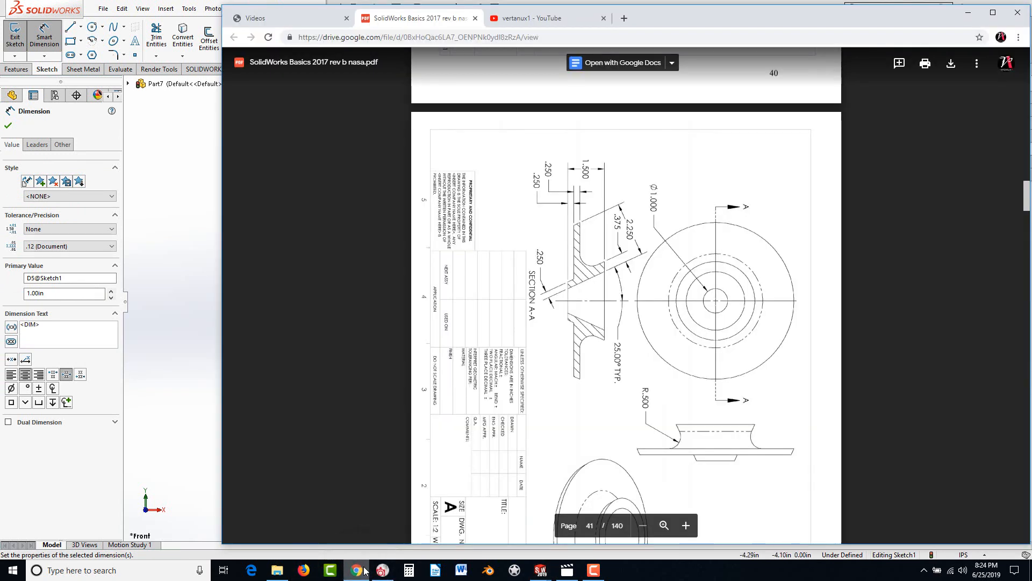
{"action": "left_click", "coordinate": [364, 570]}
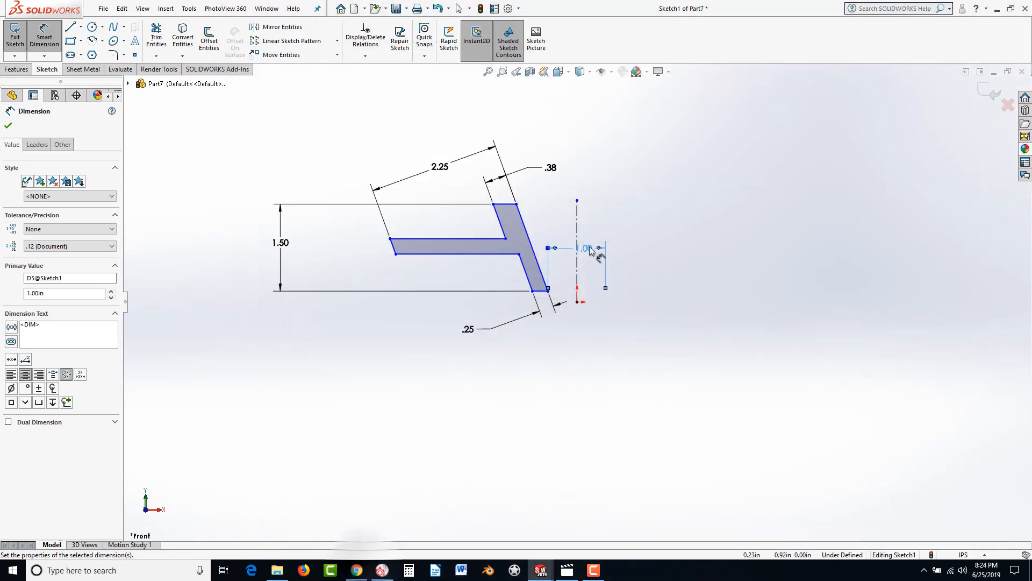
{"action": "left_click", "coordinate": [577, 228]}
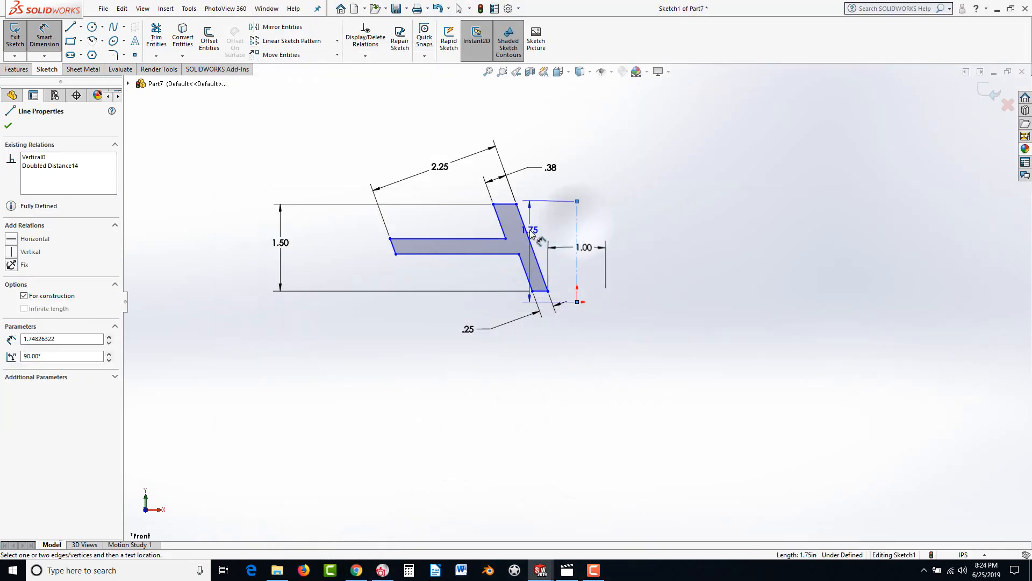
{"action": "left_click", "coordinate": [526, 228]}
{"action": "left_click", "coordinate": [549, 205]}
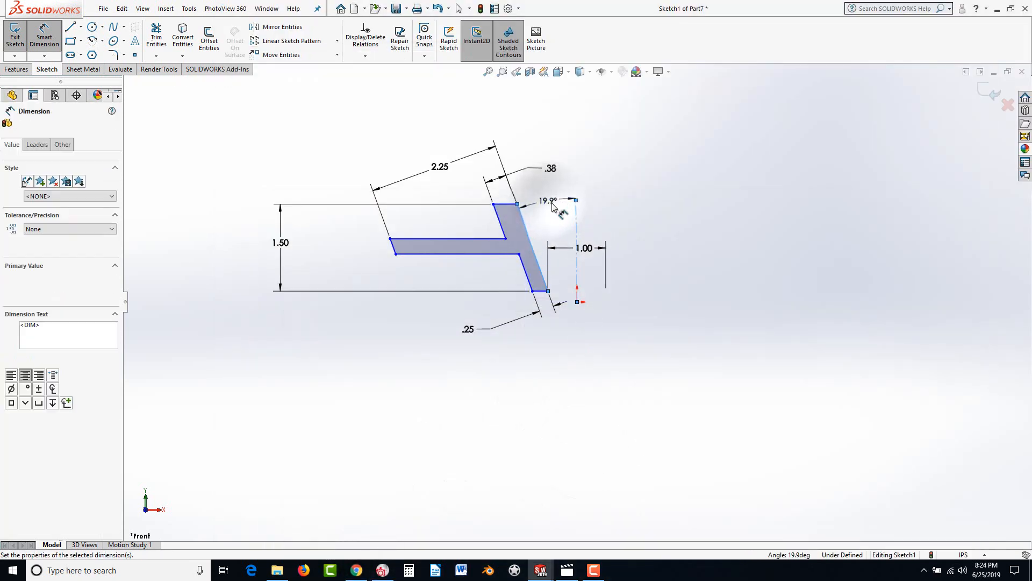
{"action": "type", "text": "25"}
{"action": "key", "text": "Return"}
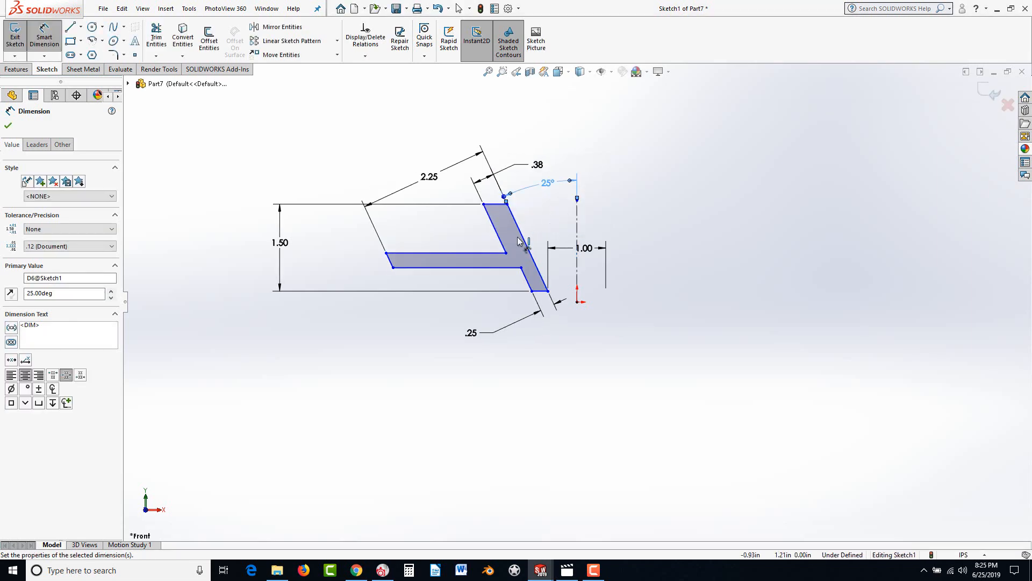
Check the drawing and dimension the vertical distance from the profile's bottom edge to the flange's underside at 0.25 in
{"action": "left_click", "coordinate": [365, 572]}
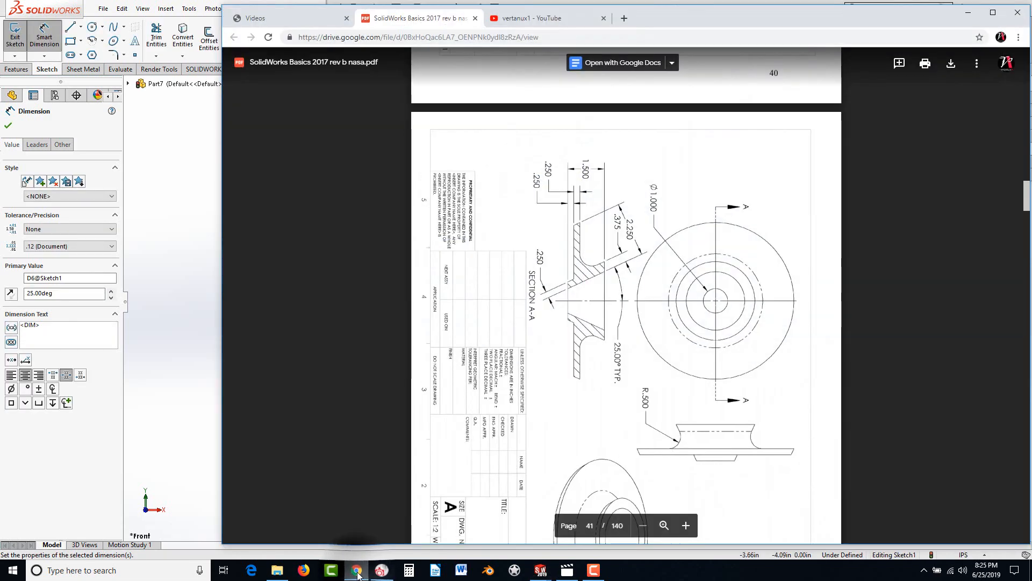
{"action": "left_click", "coordinate": [357, 572]}
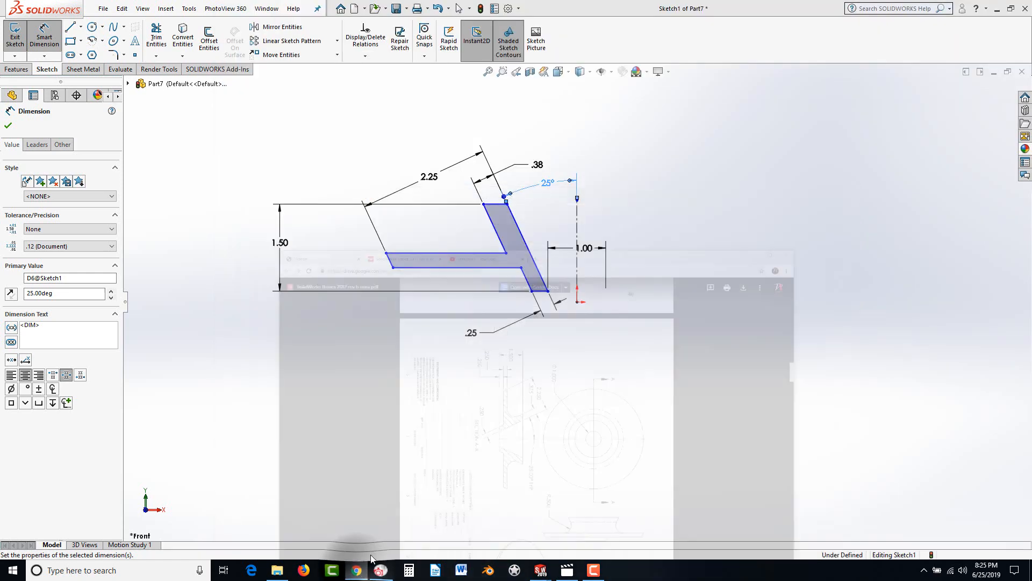
{"action": "left_click", "coordinate": [541, 292]}
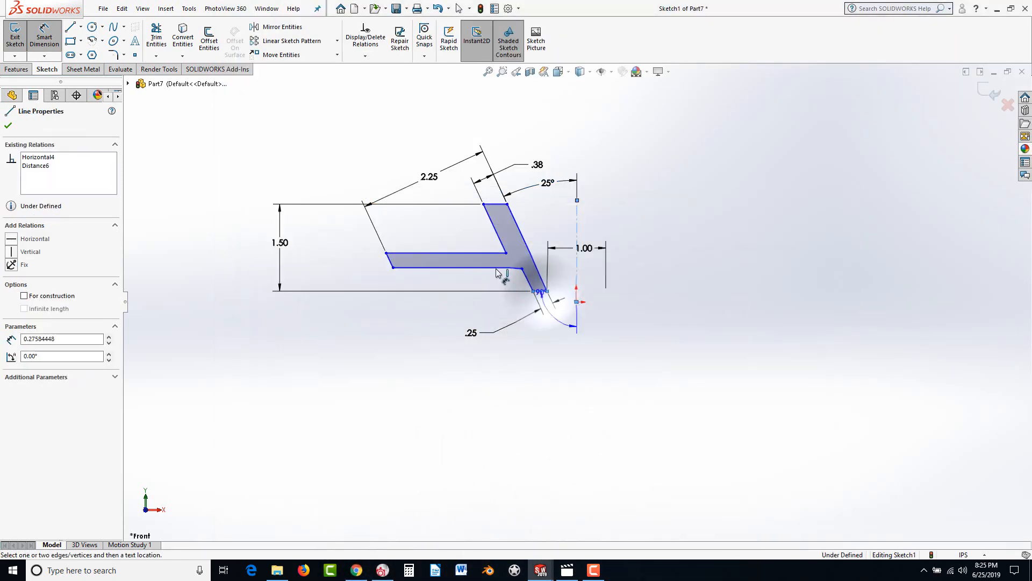
{"action": "left_click", "coordinate": [414, 267]}
{"action": "left_click", "coordinate": [357, 285]}
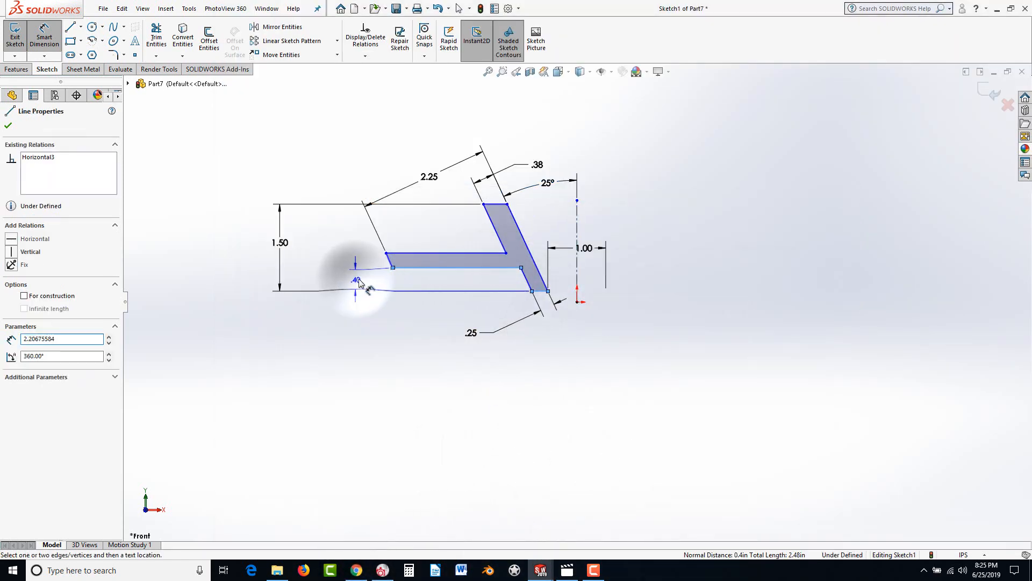
{"action": "key", "text": "Return"}
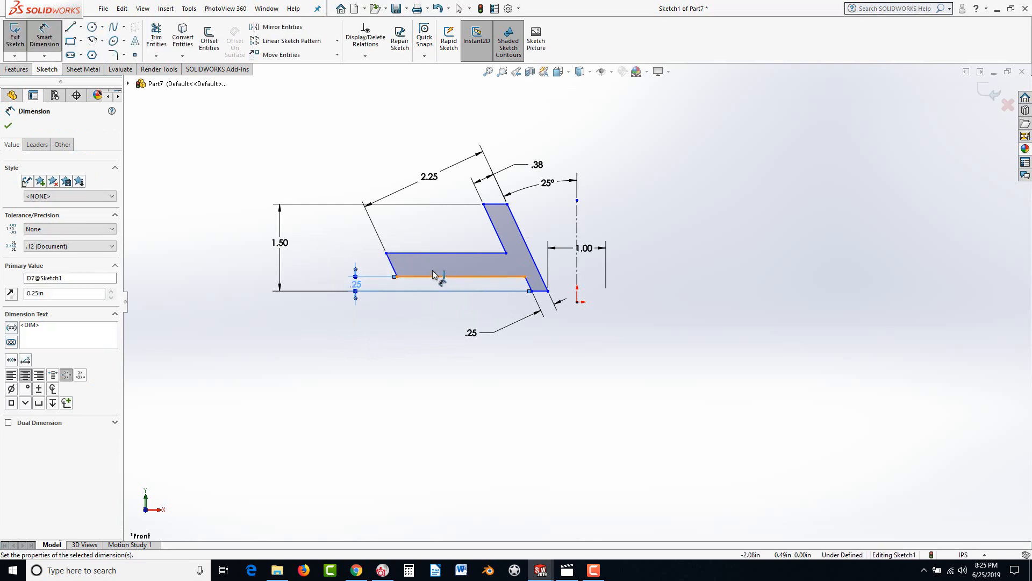
Dimension the flange's vertical thickness at its slanted outer end at 0.25 in and finish dimensioning
{"action": "left_click", "coordinate": [390, 265]}
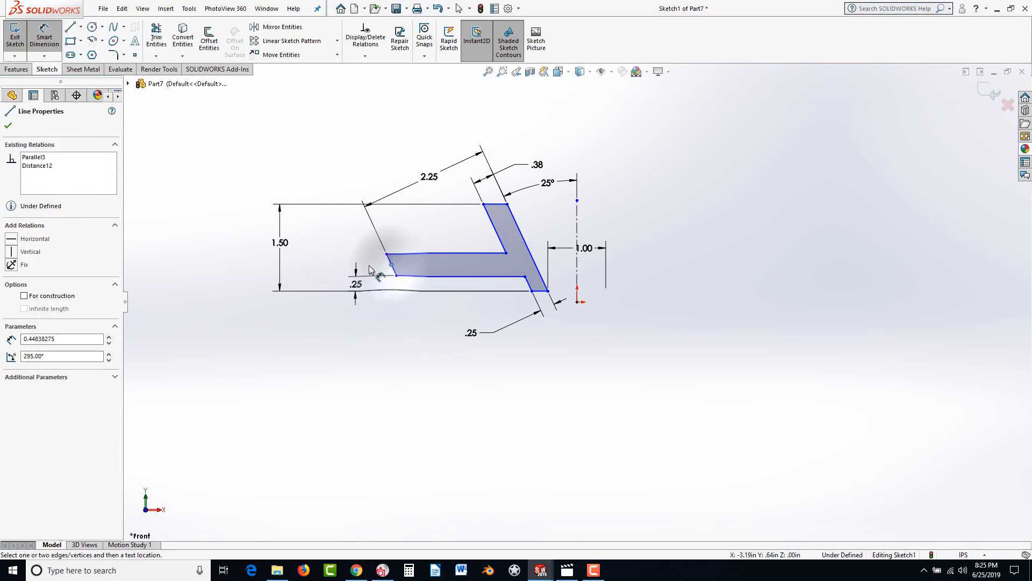
{"action": "left_click", "coordinate": [391, 265]}
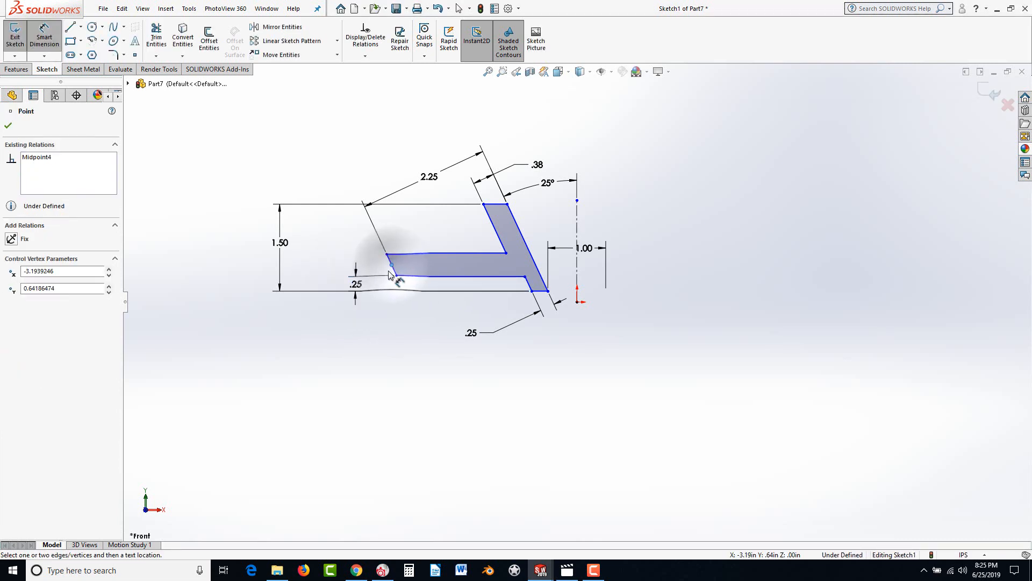
{"action": "key", "text": "Escape"}
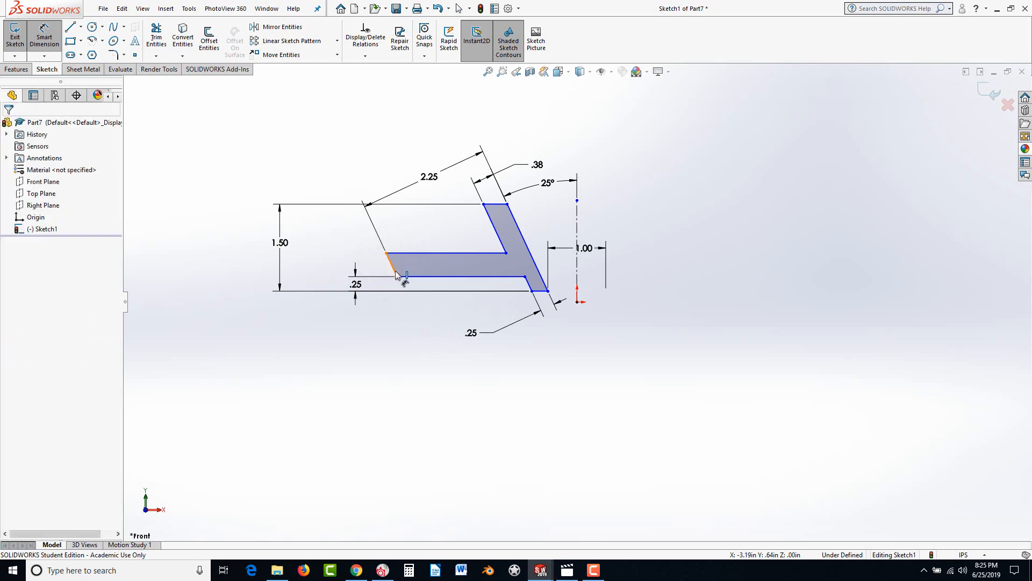
{"action": "left_click", "coordinate": [395, 274]}
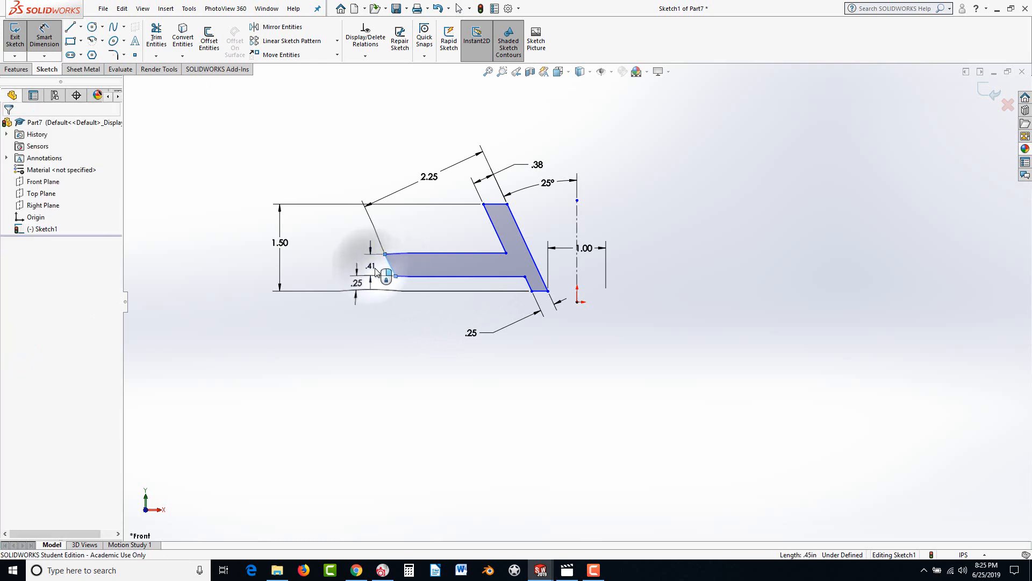
{"action": "left_click", "coordinate": [376, 270]}
{"action": "type", "text": ".25"}
{"action": "key", "text": "Return"}
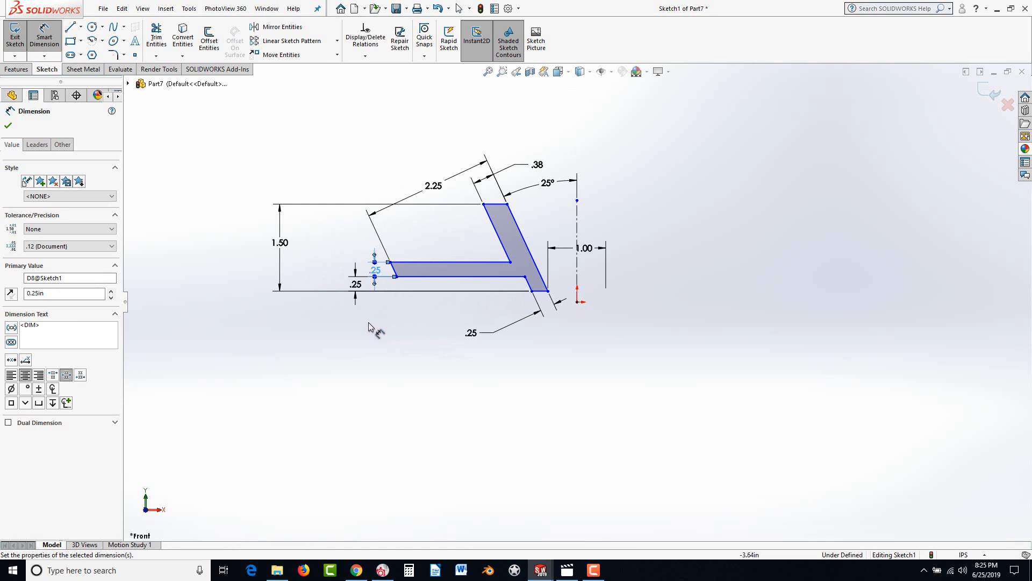
{"action": "key", "text": "Escape"}
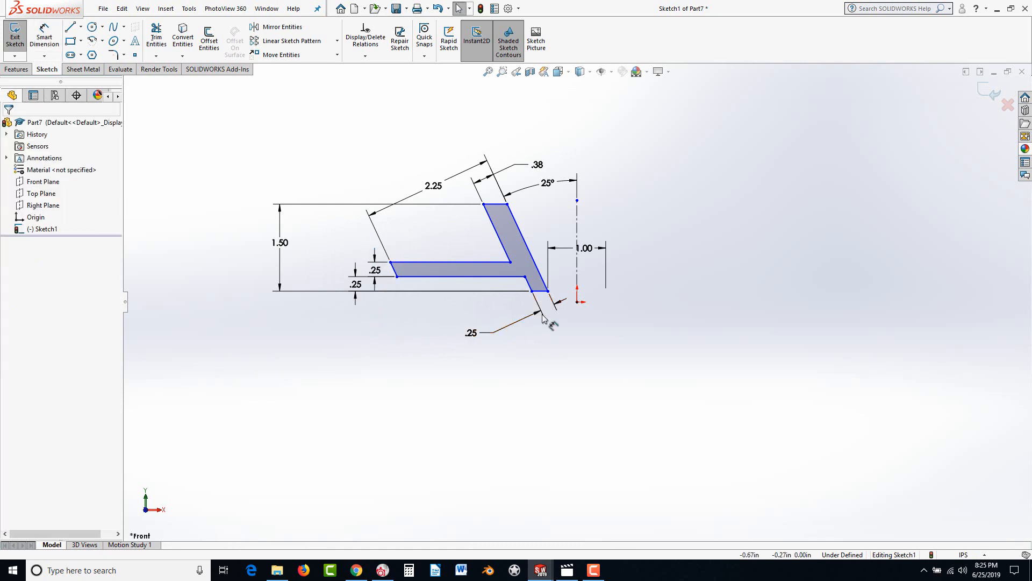
Make the profile's short bottom edge coincident with the origin
{"action": "mouse_move", "coordinate": [536, 293]}
{"action": "left_mouse_down"}
{"action": "mouse_move", "coordinate": [551, 321]}
{"action": "mouse_move", "coordinate": [542, 300]}
{"action": "left_mouse_up"}
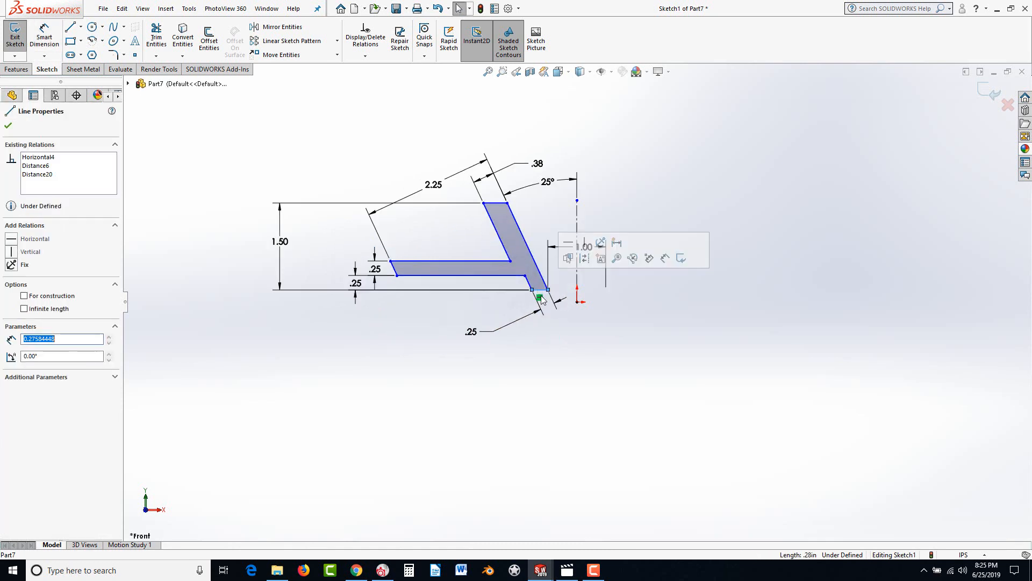
{"action": "left_click", "coordinate": [577, 302], "text": "ctrl"}
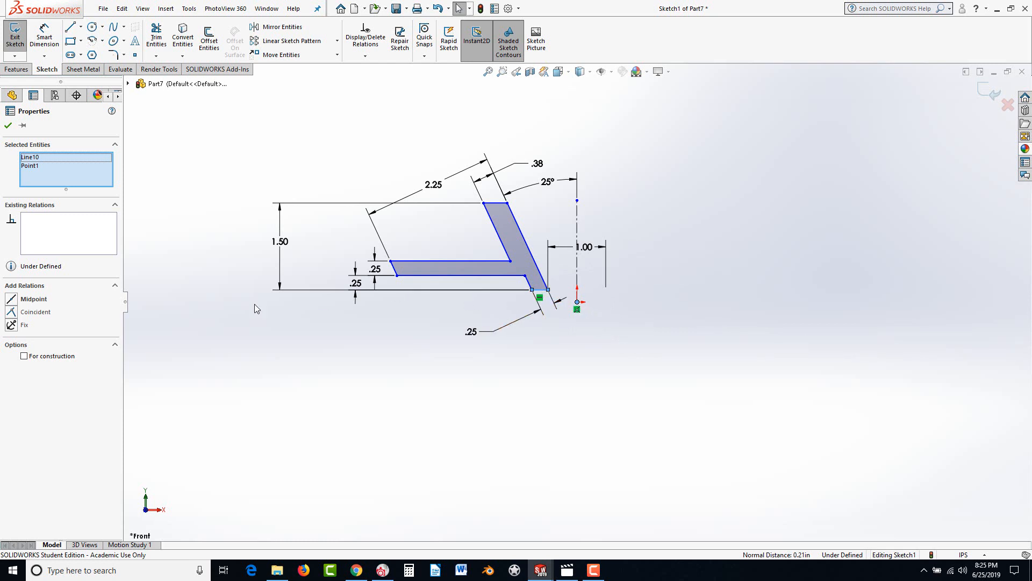
{"action": "left_click", "coordinate": [11, 311]}
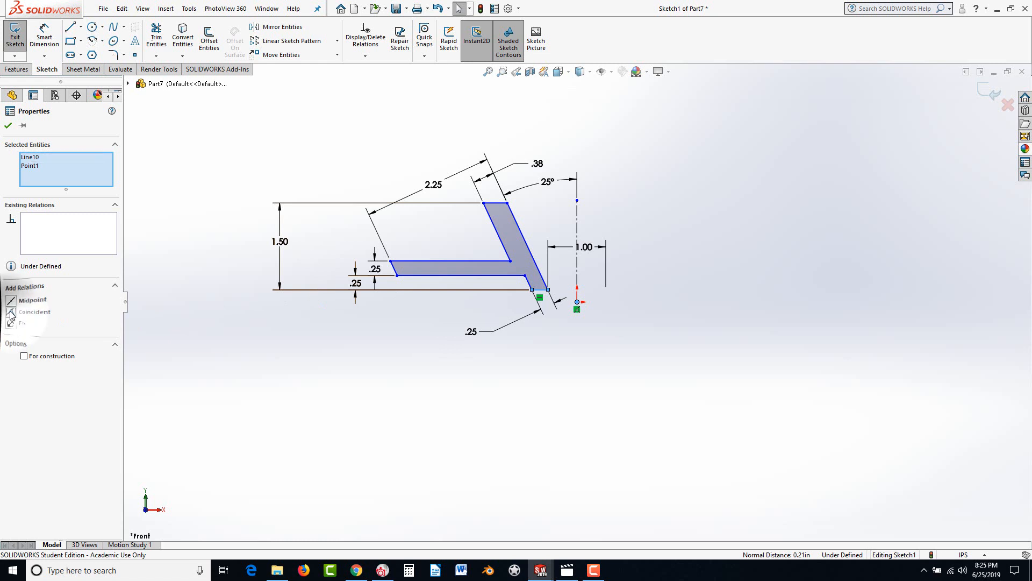
{"action": "left_click", "coordinate": [312, 431]}
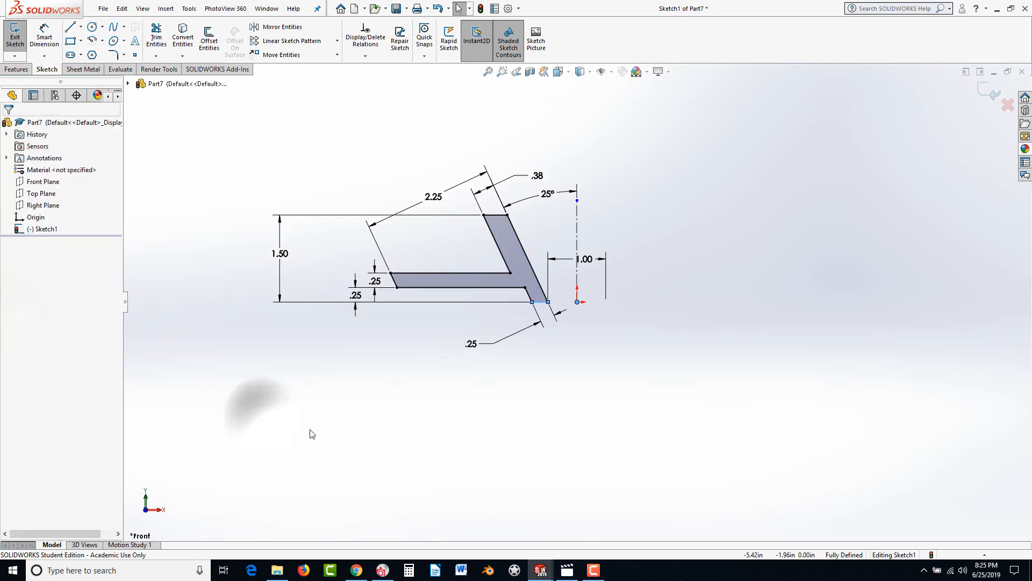
Revolve the profile 360° about the vertical centerline into a solid
{"action": "left_click", "coordinate": [16, 69]}
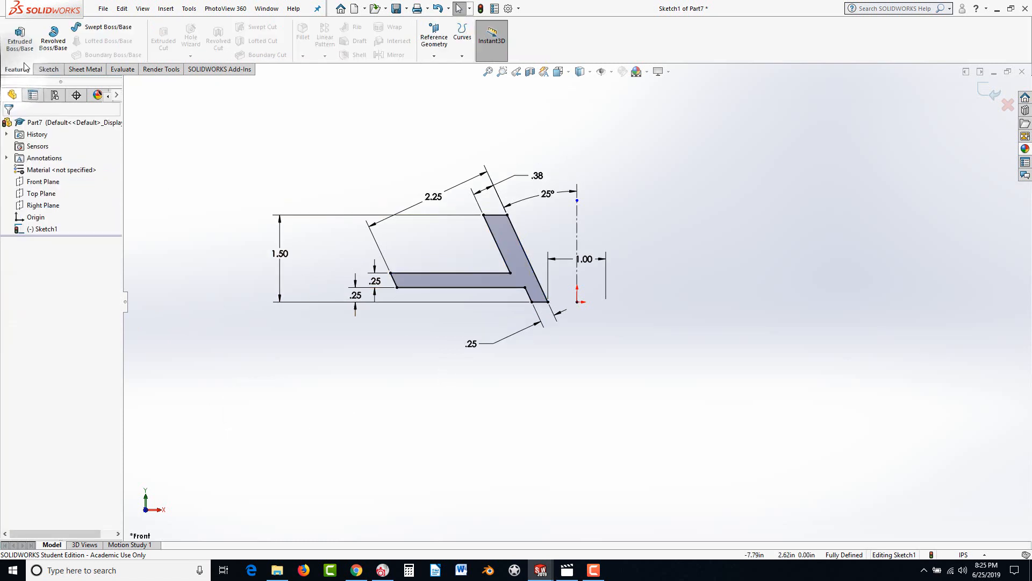
{"action": "left_click", "coordinate": [53, 38]}
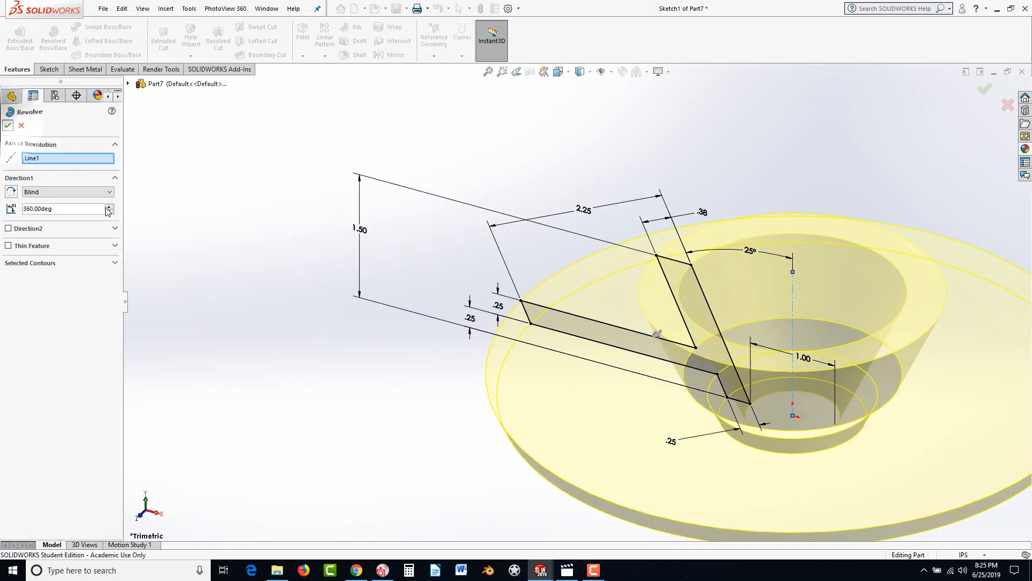
{"action": "key", "text": "Return"}
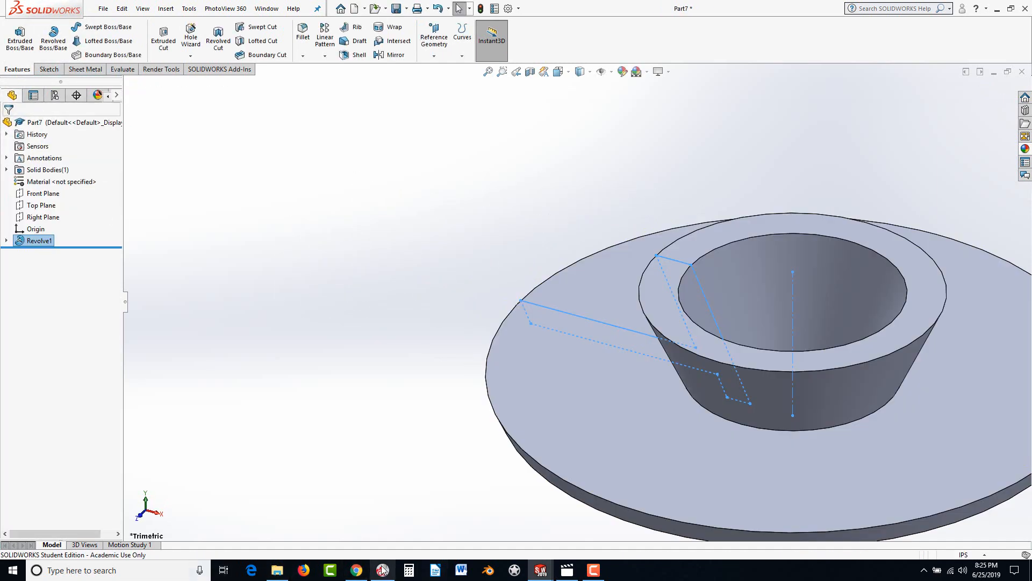
Check the drawing and fillet the edge where the hub's conical outer wall meets the flange's upper face with a 0.5 in radius
{"action": "left_click", "coordinate": [357, 570]}
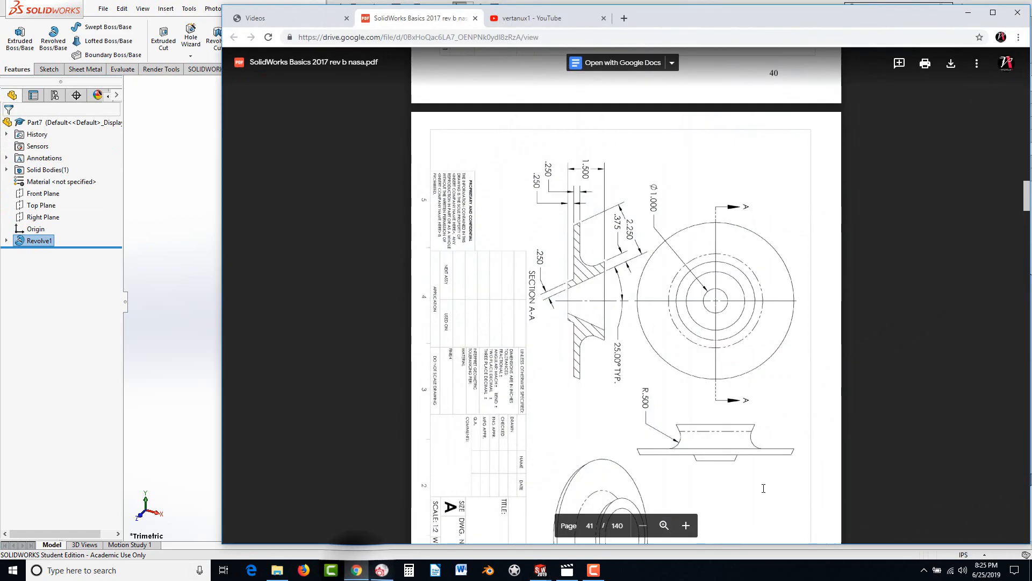
{"action": "left_click", "coordinate": [94, 318]}
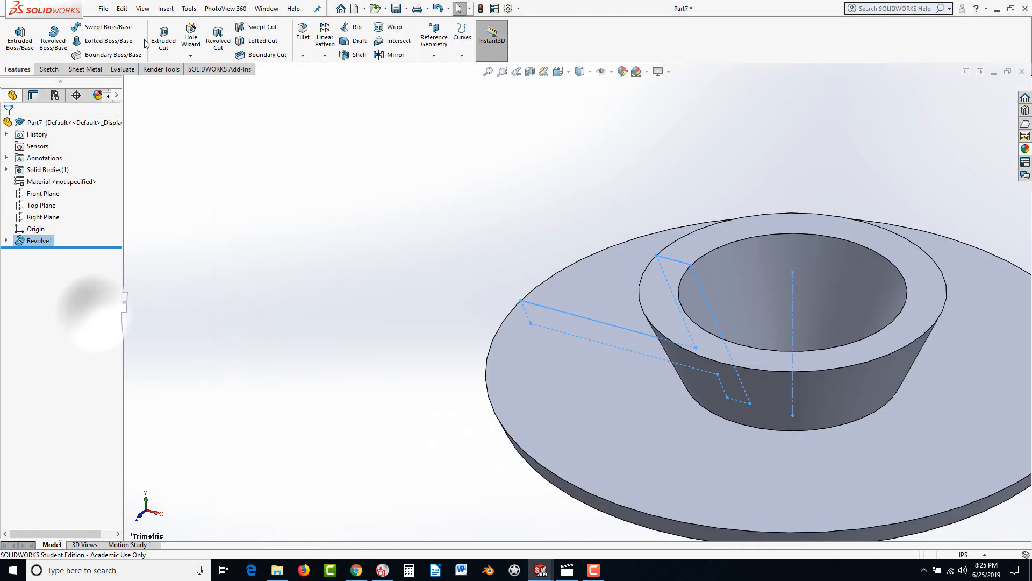
{"action": "left_click", "coordinate": [301, 33]}
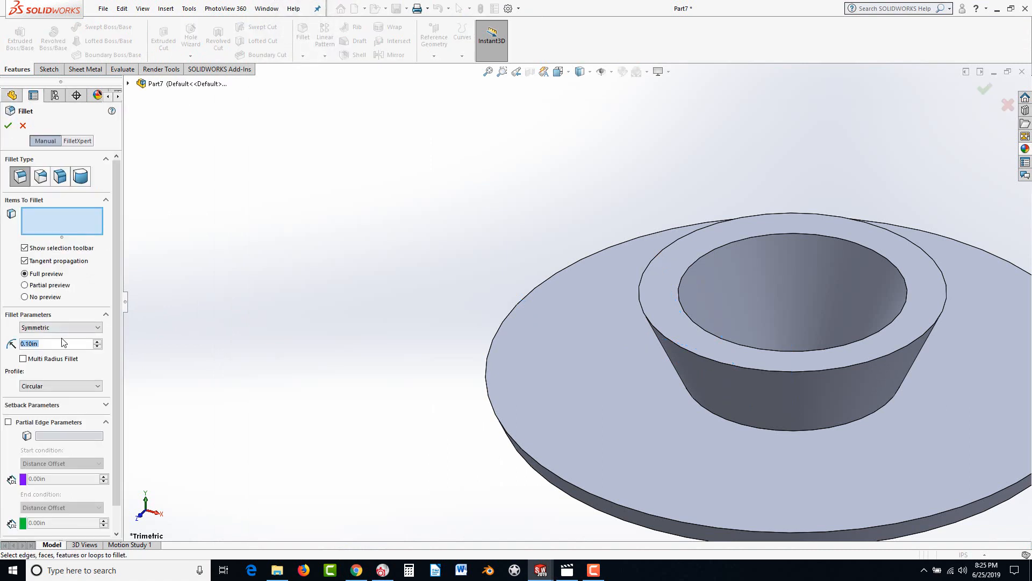
{"action": "type", "text": "0.5"}
{"action": "key", "text": "Return"}
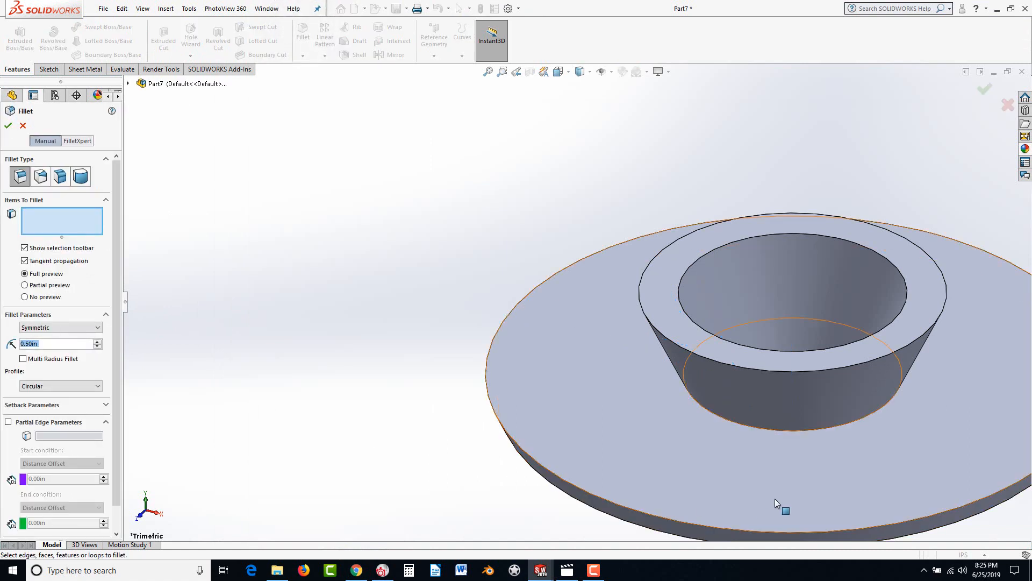
{"action": "left_click", "coordinate": [708, 417]}
{"action": "left_click", "coordinate": [8, 125]}
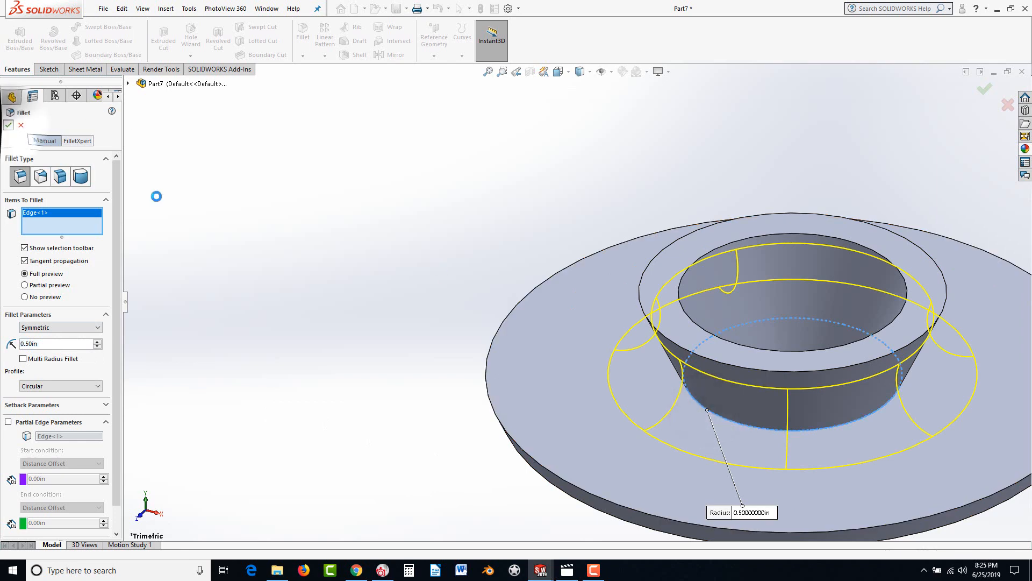
{"action": "left_click", "coordinate": [409, 292]}
{"action": "scroll", "coordinate": [645, 377], "scroll_direction": "up", "scroll_amount": 5}
{"action": "scroll", "coordinate": [750, 365], "scroll_direction": "down", "scroll_amount": 4}
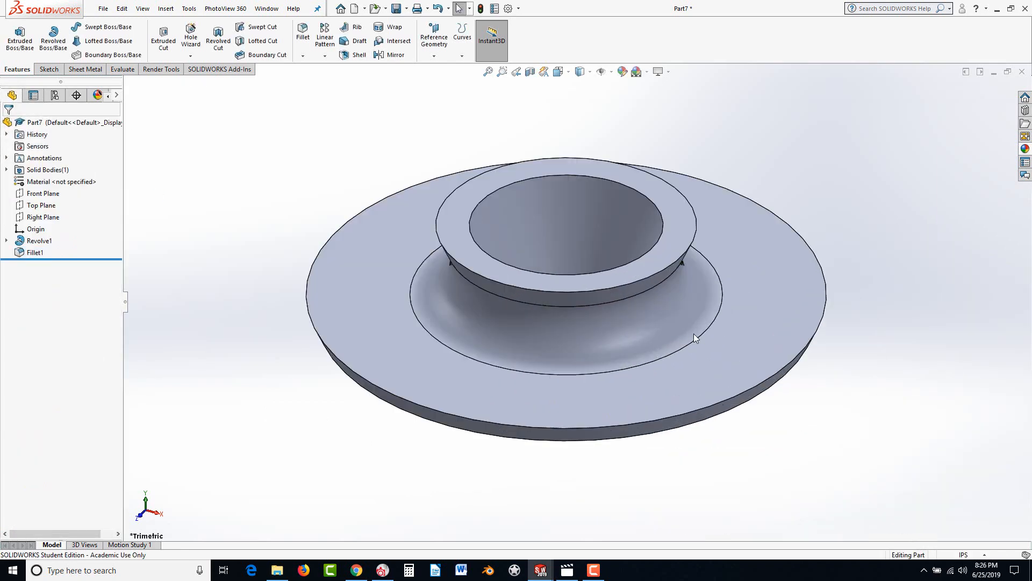
{"action": "middle_click_drag", "start_coordinate": [693, 333], "coordinate": [618, 341]}
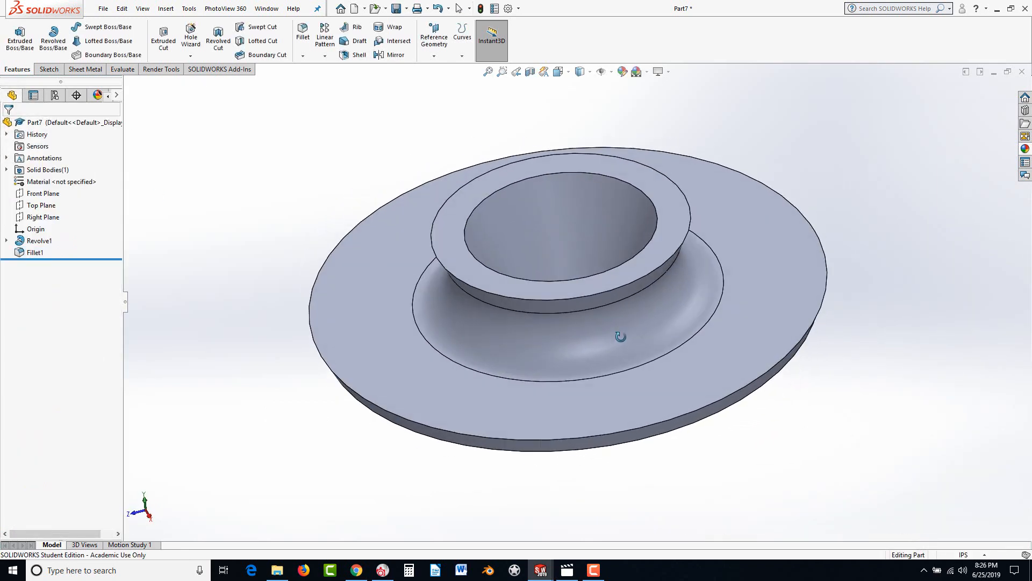
{"action": "left_click", "coordinate": [104, 9]}
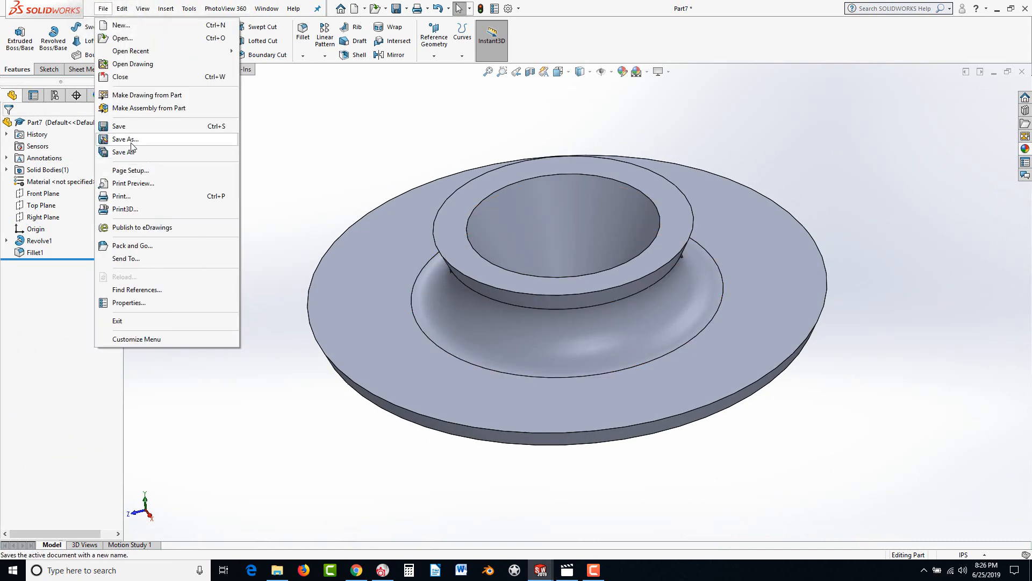
{"action": "left_click", "coordinate": [331, 141]}
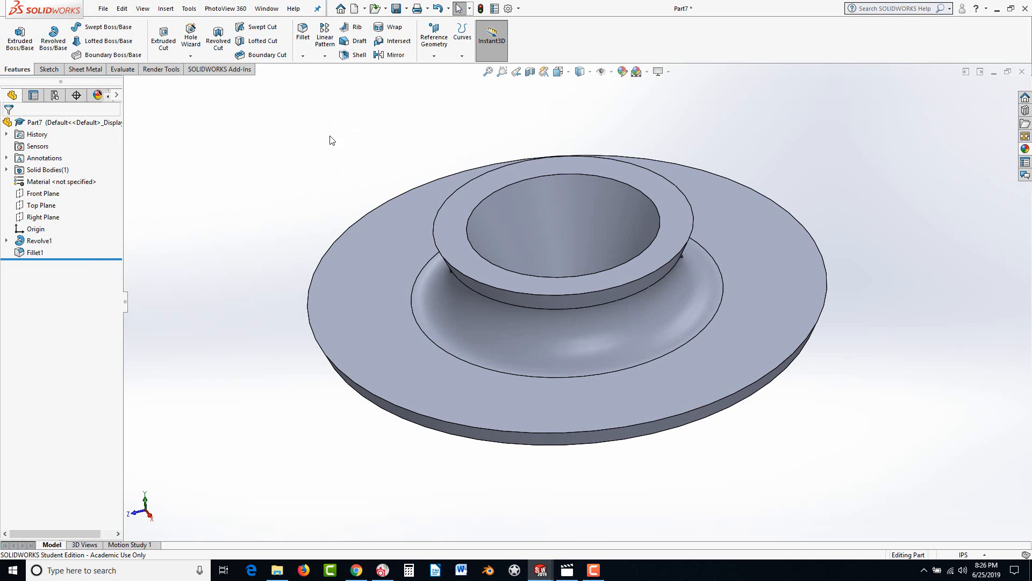
{"action": "middle_click_drag", "start_coordinate": [341, 350], "coordinate": [363, 444]}
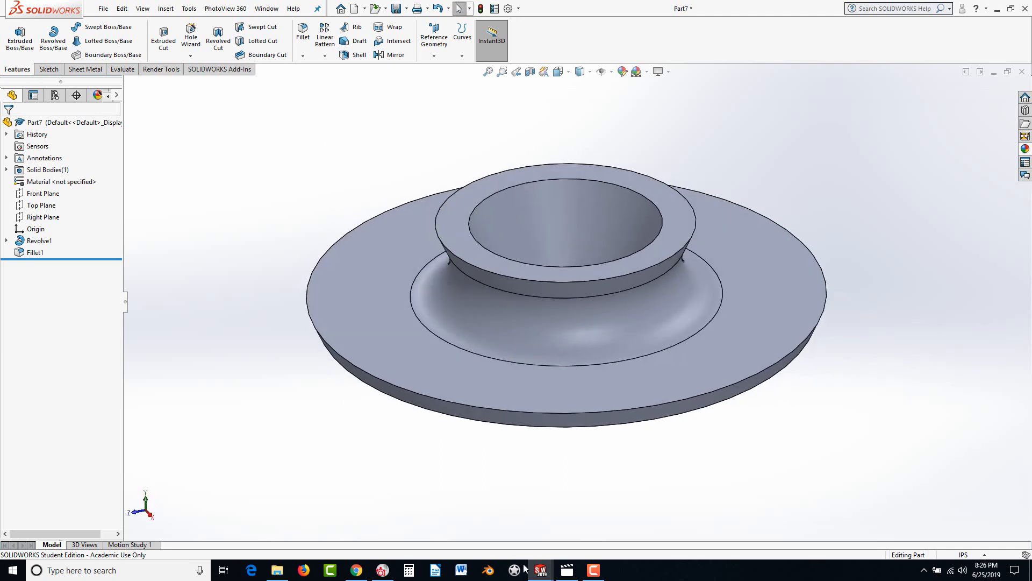